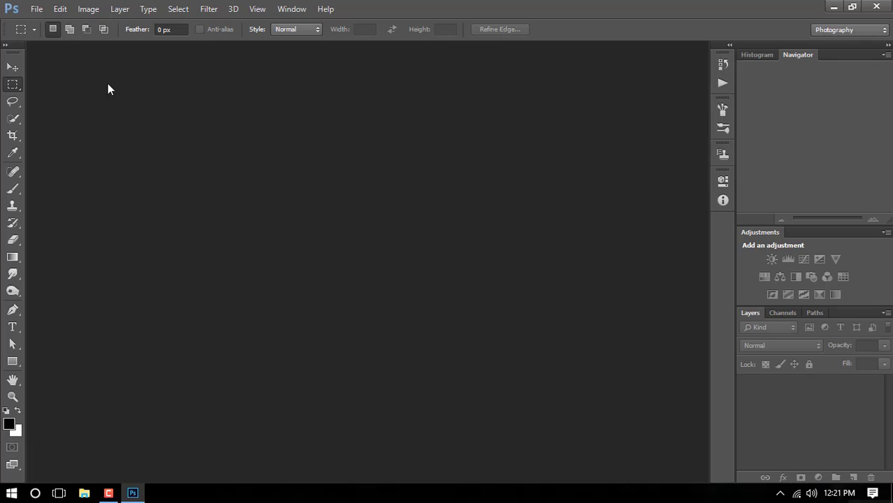
Open ocean_by_toranih_stock.jpg from the NEW STOCK PHOTO folder.
click(36, 9)
key(Escape)
key(ctrl+o)
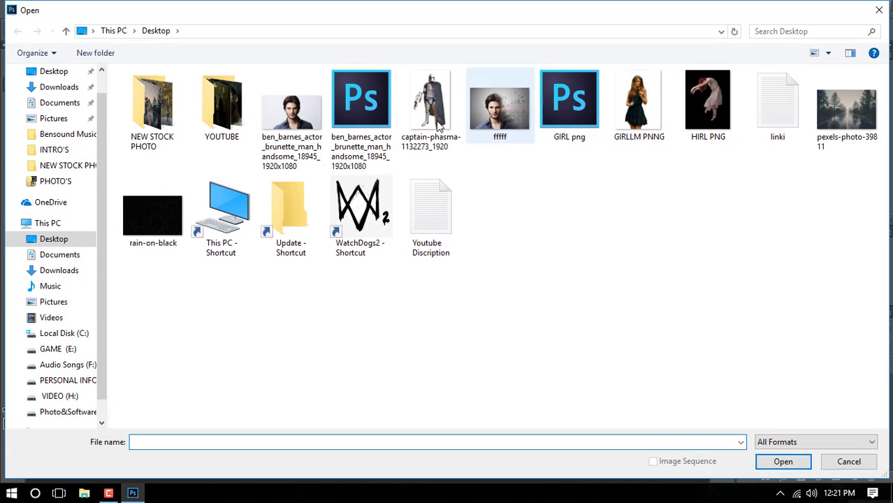
double_click(175, 90)
click(305, 355)
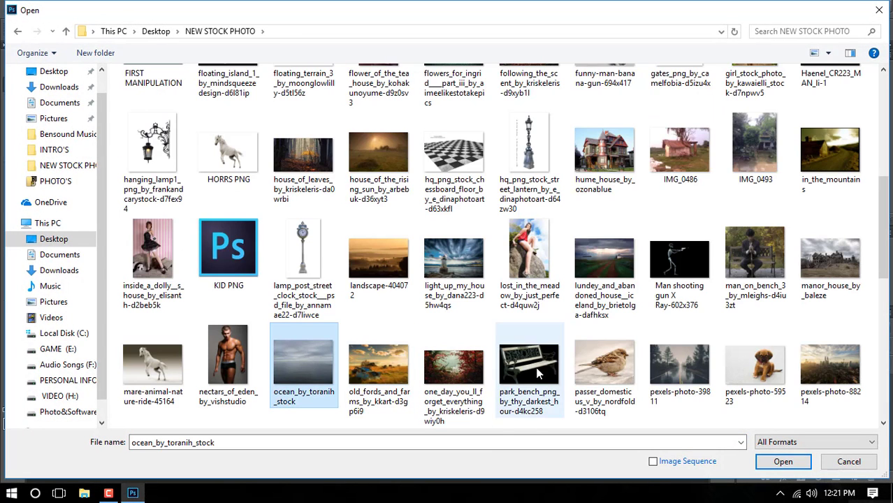
click(786, 462)
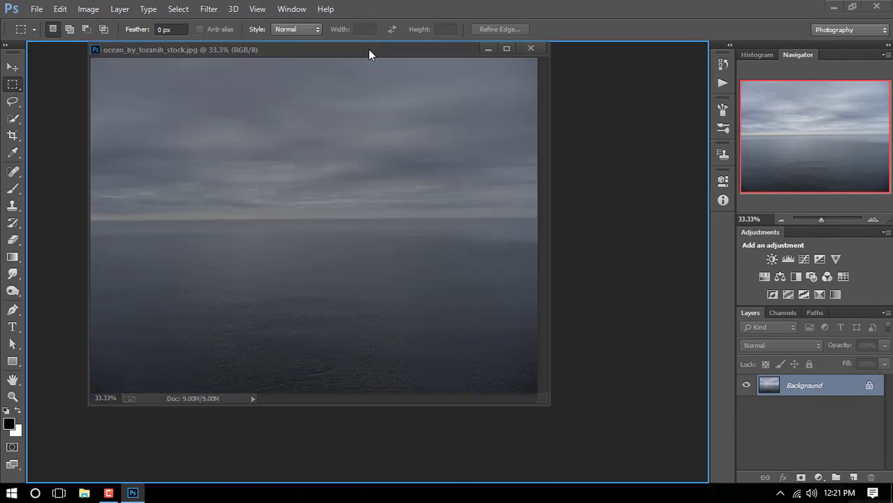
Dock the ocean document, convert Background to Layer 0 and add a layer mask.
drag(346, 49, 369, 53)
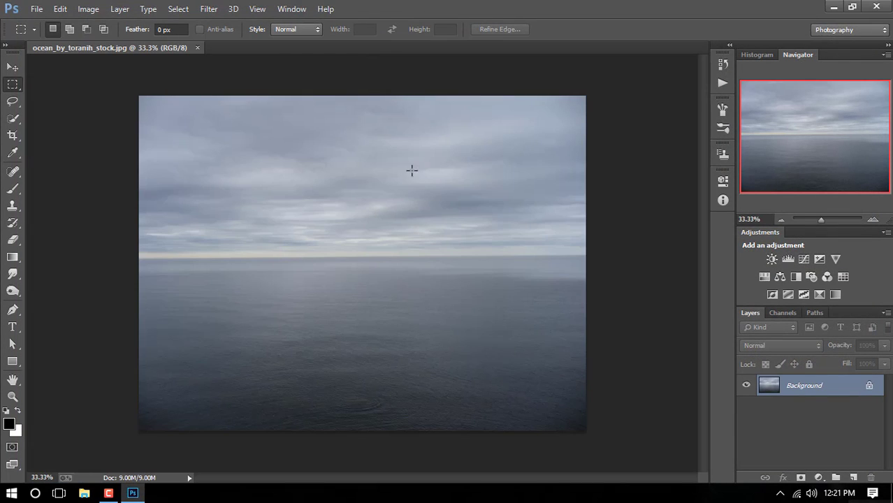
click(866, 387)
click(801, 479)
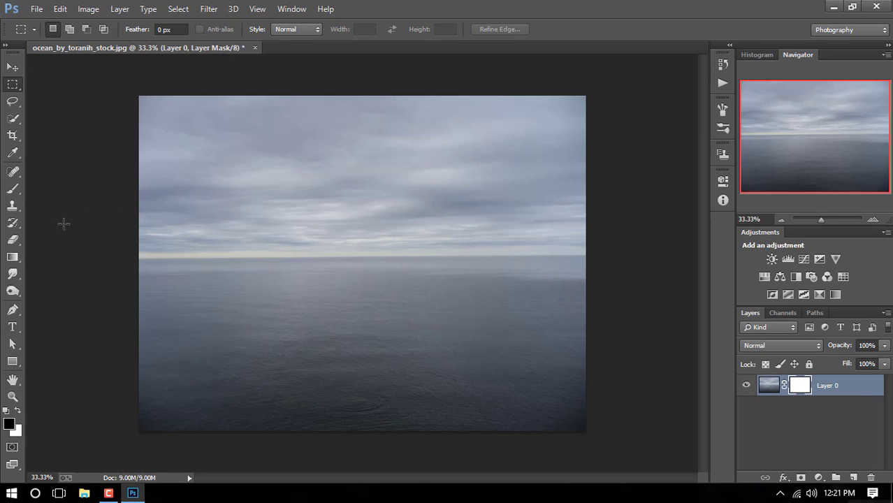
Drag an upward gradient on the mask so the sea fades out, keeping the sky.
click(21, 258)
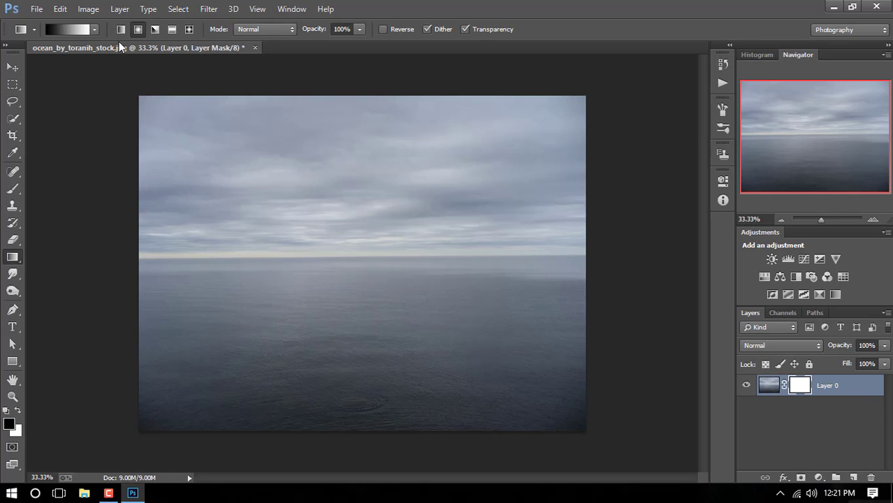
drag(300, 301, 327, 370)
drag(331, 283, 349, 331)
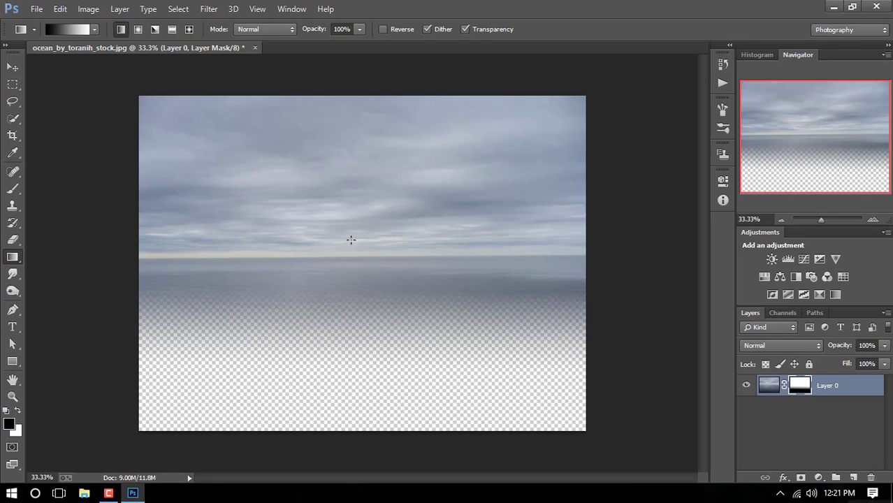
mouse_move(351, 242)
mouse_down()
mouse_move(358, 310)
mouse_move(354, 291)
mouse_up()
drag(356, 352, 353, 243)
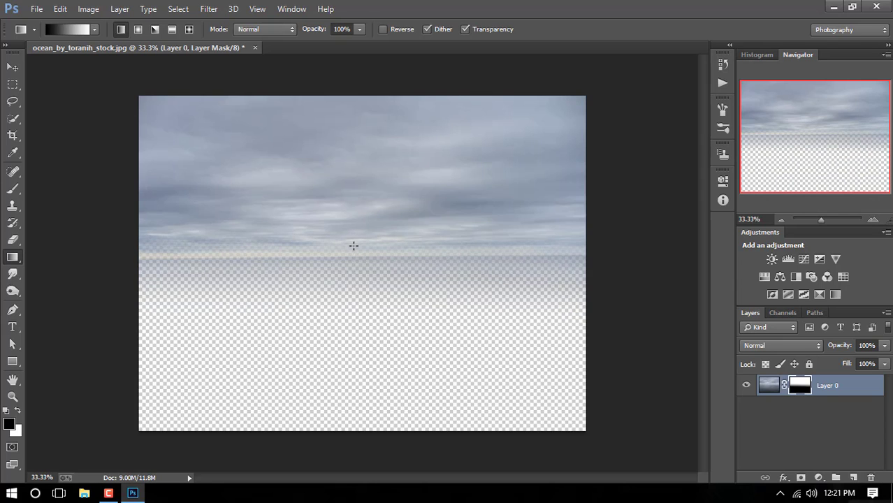
click(769, 385)
Place the clouds-2329680 image into the document as a linked layer.
key(b)
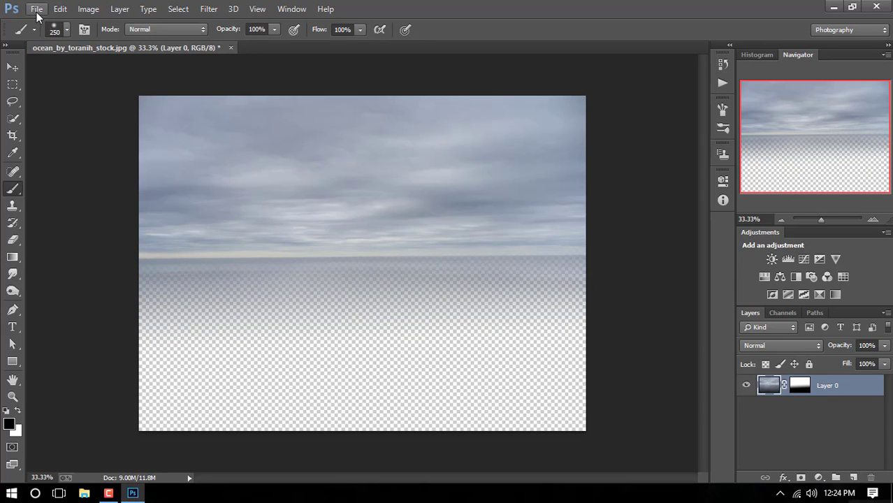
click(36, 10)
click(70, 207)
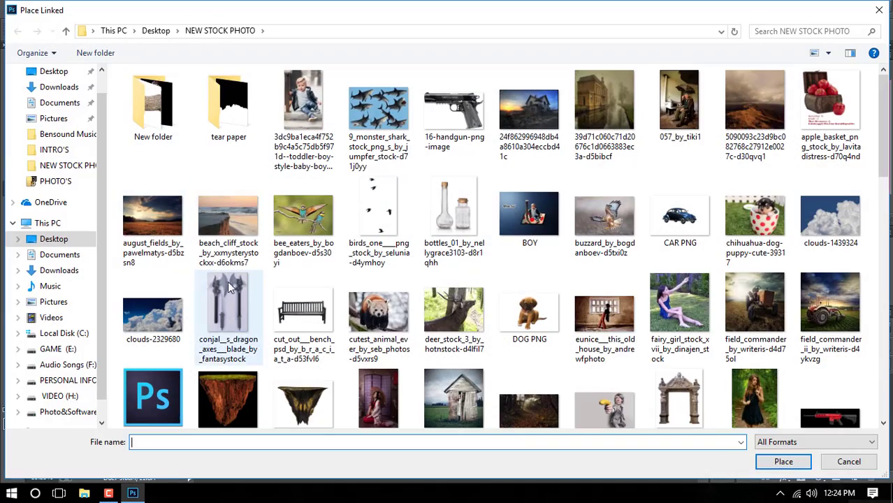
click(152, 314)
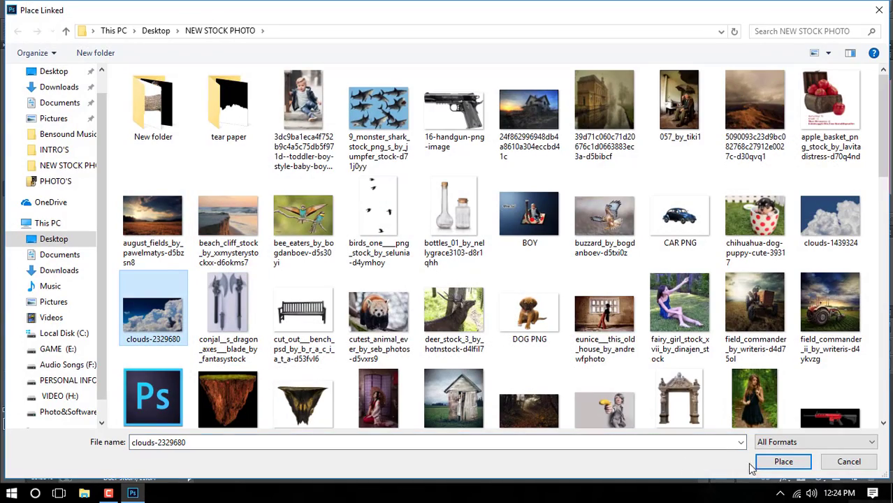
click(775, 462)
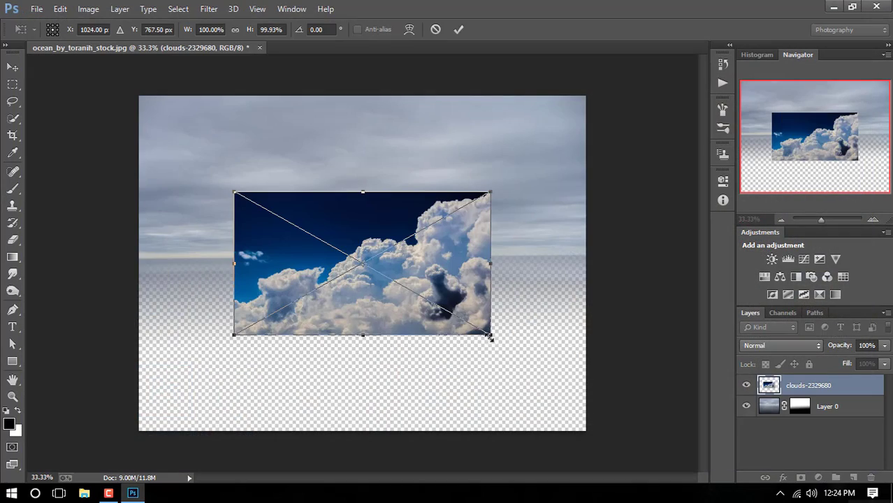
Enlarge and reposition the clouds, flipping them vertically and then back upright.
drag(489, 337, 634, 416)
drag(587, 381, 502, 392)
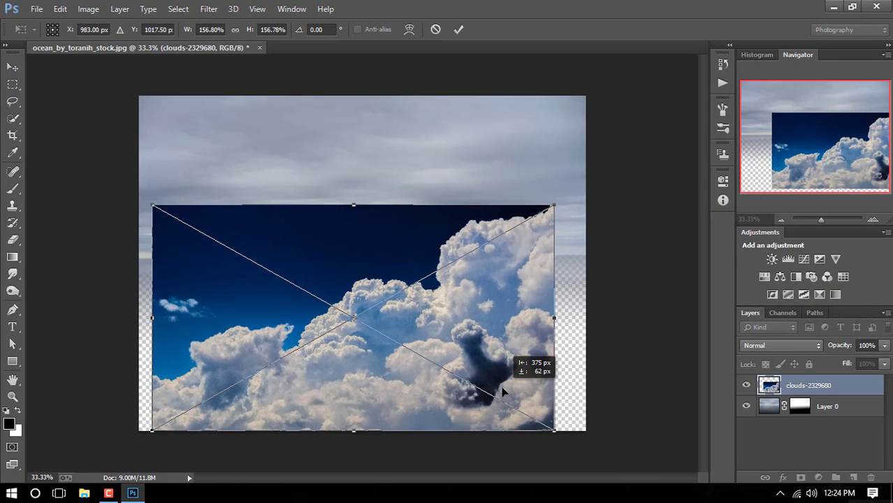
right_click(473, 278)
click(519, 271)
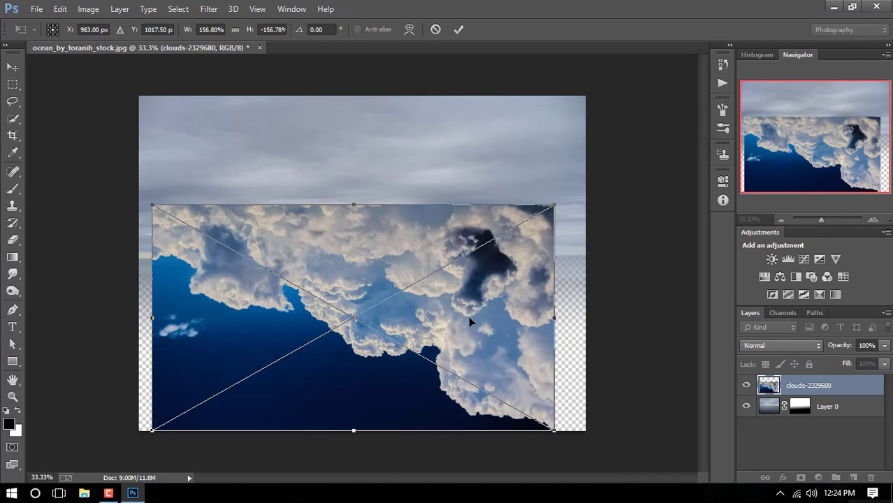
mouse_move(469, 321)
mouse_down()
mouse_move(460, 358)
mouse_move(459, 314)
mouse_move(423, 308)
mouse_up()
right_click(459, 315)
click(495, 304)
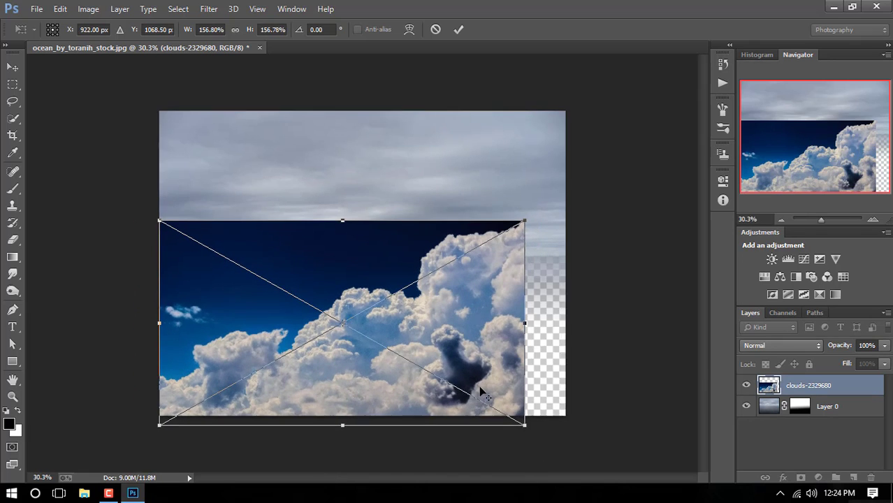
Scale the clouds to about 262% so they cover the canvas, and commit.
scroll(482, 395, down, 1)
drag(514, 411, 628, 475)
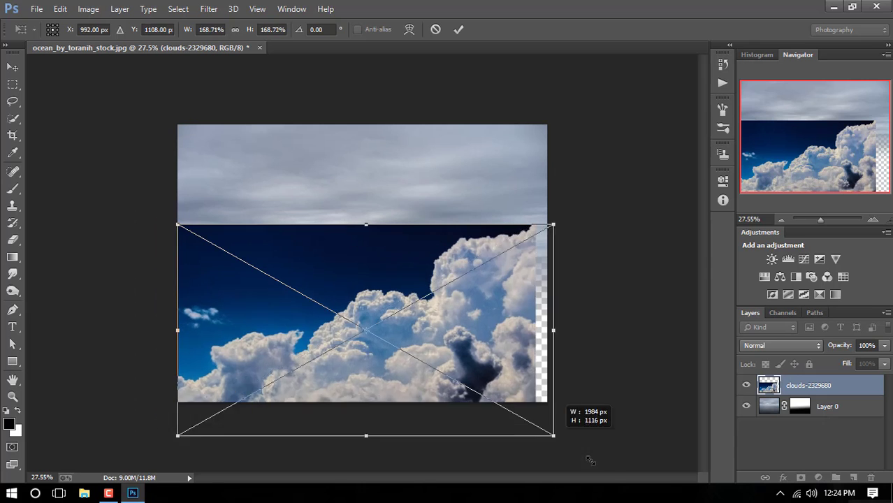
drag(573, 428, 504, 366)
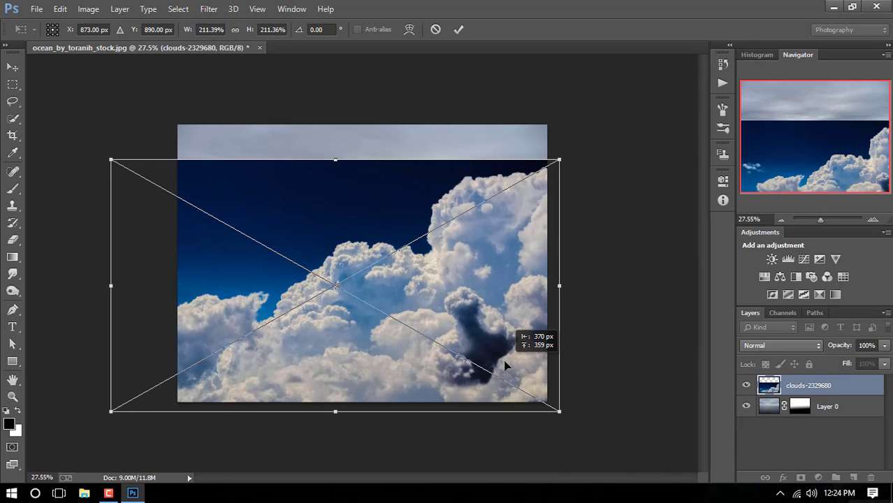
drag(561, 412, 657, 463)
drag(614, 422, 563, 386)
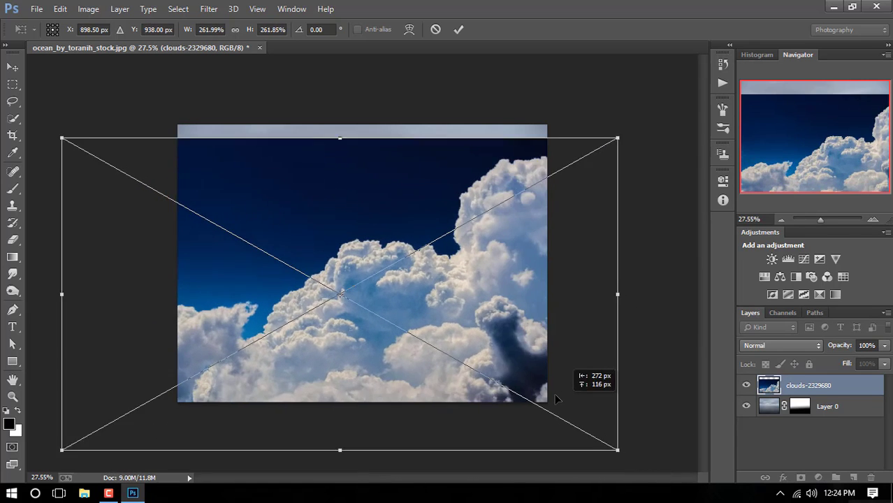
click(458, 30)
Add a layer mask to the clouds-2329680 layer, undoing a stray brush dab.
key(b)
click(801, 477)
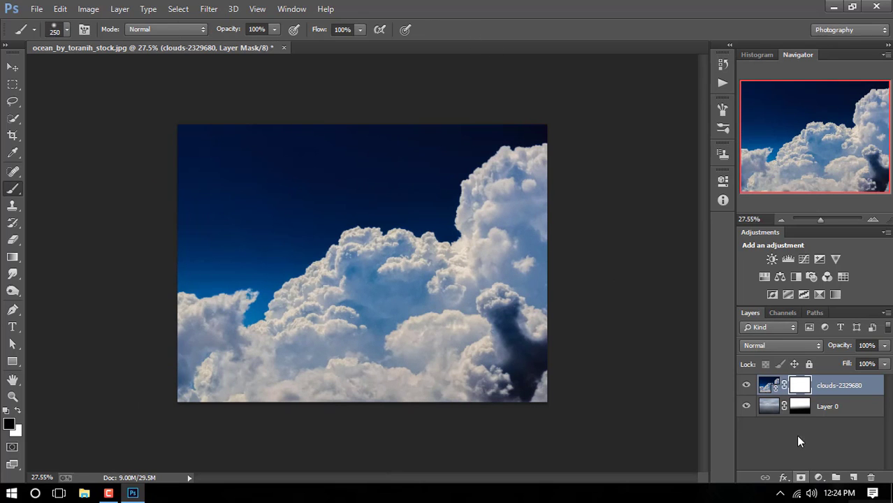
click(428, 183)
key(ctrl+z)
Draw gradients on the clouds mask so the grey overcast sky blends in across the top.
click(12, 256)
drag(343, 191, 340, 250)
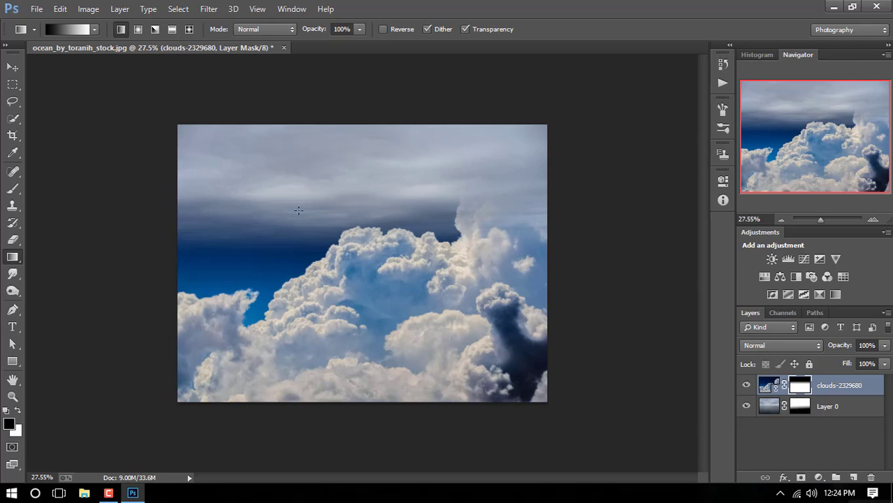
drag(301, 227, 301, 302)
drag(274, 234, 314, 328)
mouse_move(326, 234)
mouse_down()
mouse_move(346, 230)
mouse_move(364, 244)
mouse_up()
mouse_move(378, 280)
mouse_down()
mouse_move(366, 224)
mouse_move(374, 240)
mouse_up()
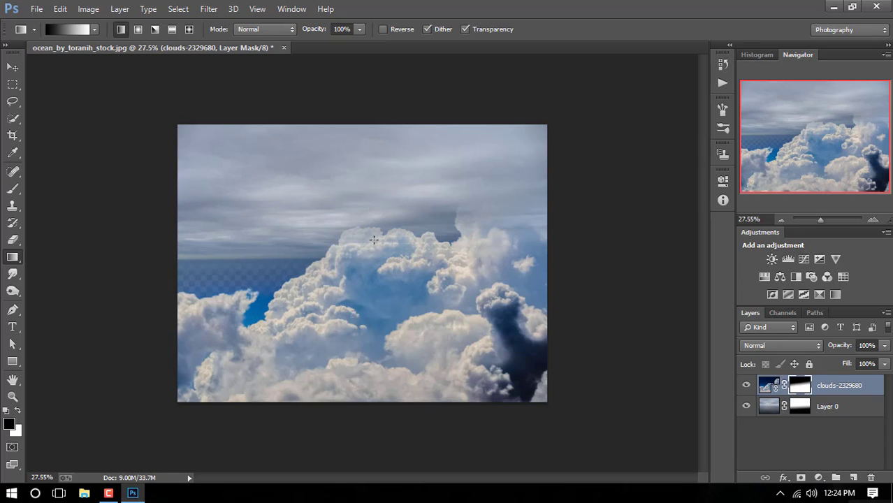
mouse_move(363, 302)
mouse_down()
mouse_move(373, 289)
mouse_move(387, 314)
mouse_up()
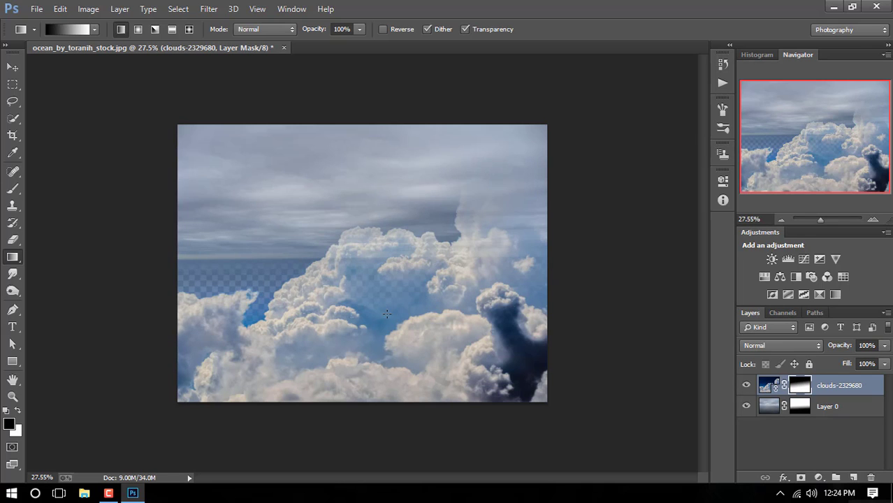
click(810, 416)
click(819, 477)
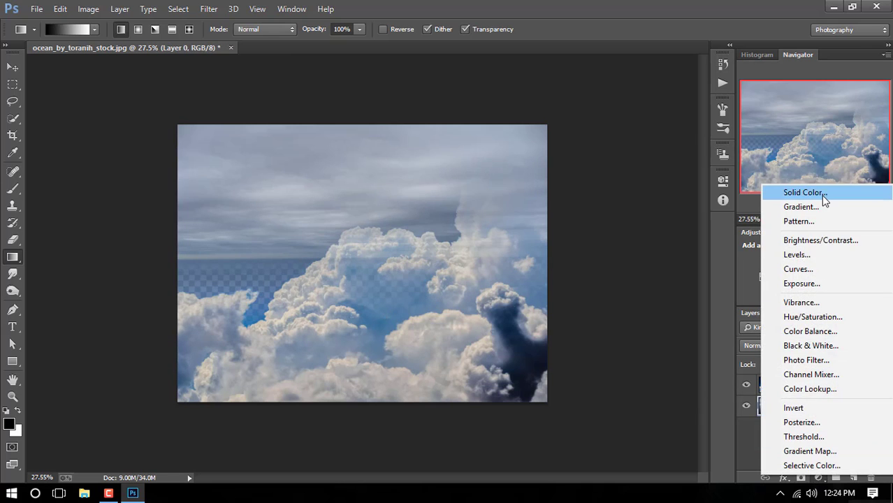
Add a Color Fill layer and set its colour to a light cyan-blue.
click(804, 192)
click(551, 196)
click(506, 215)
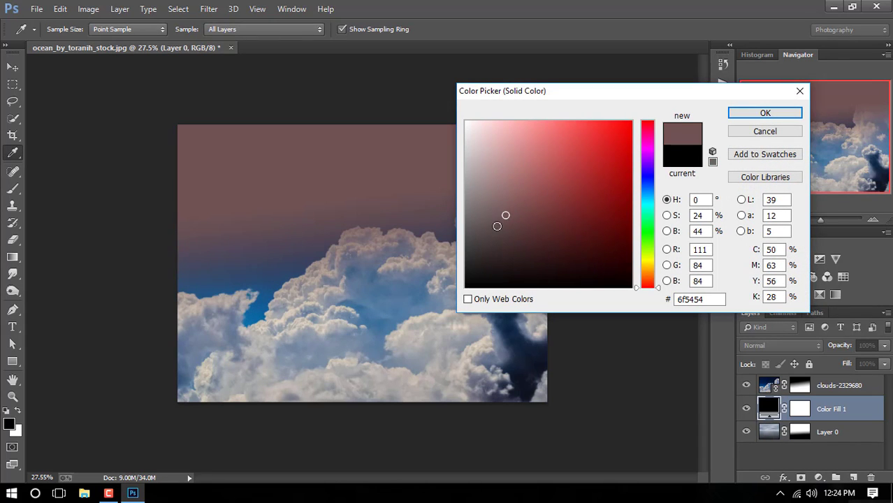
click(648, 270)
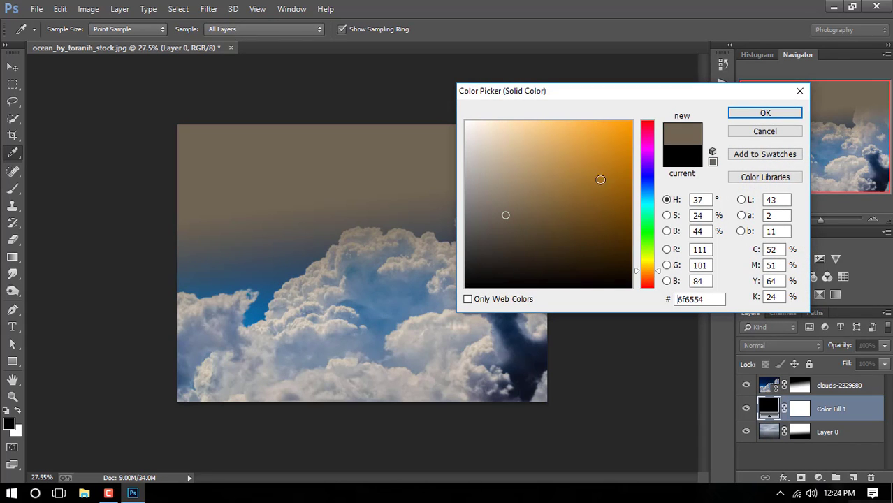
mouse_move(600, 179)
mouse_down()
mouse_move(556, 121)
mouse_move(568, 137)
mouse_up()
click(647, 280)
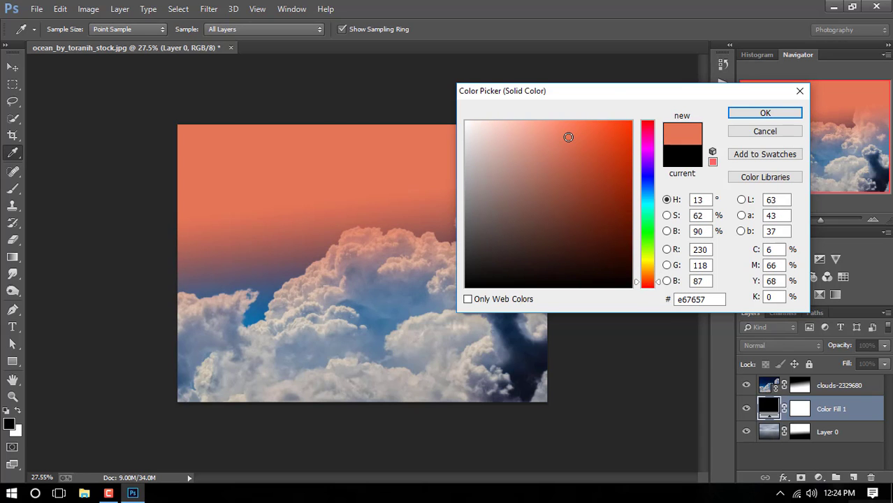
drag(647, 246, 649, 201)
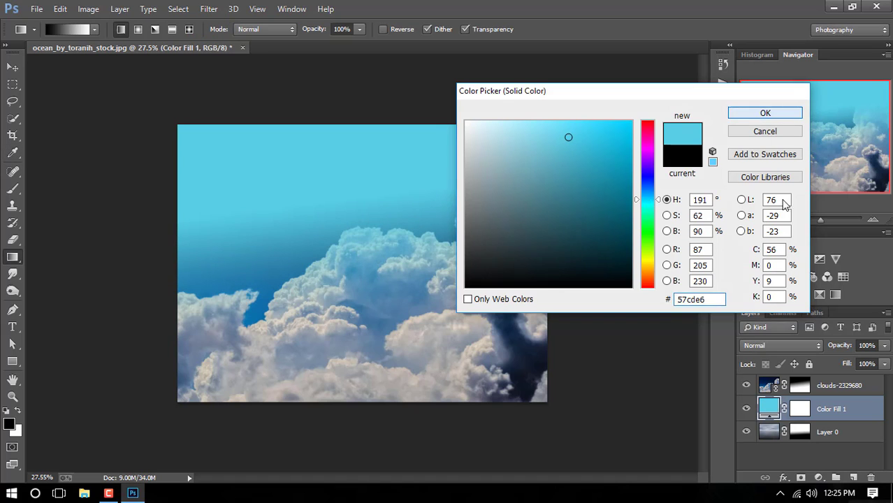
key(Return)
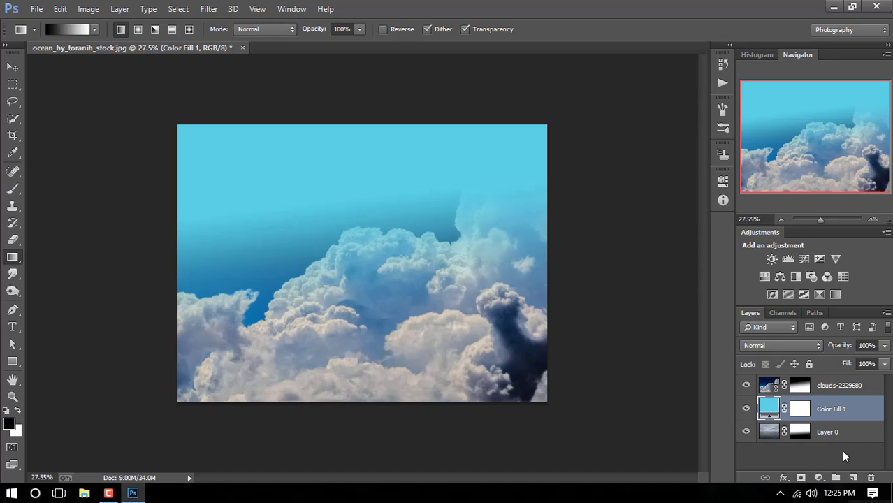
Move Color Fill 1 beneath Layer 0, then select the clouds-2329680 layer.
drag(835, 410, 829, 450)
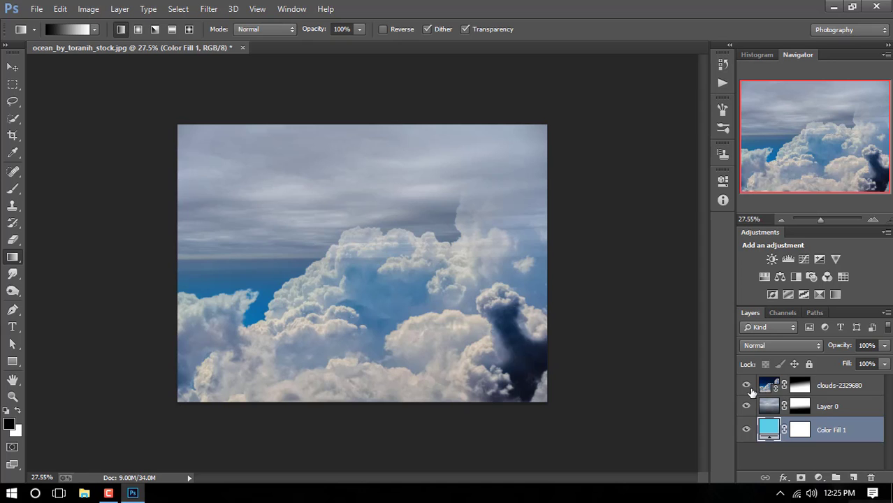
scroll(335, 244, down, 1)
scroll(343, 249, up, 1)
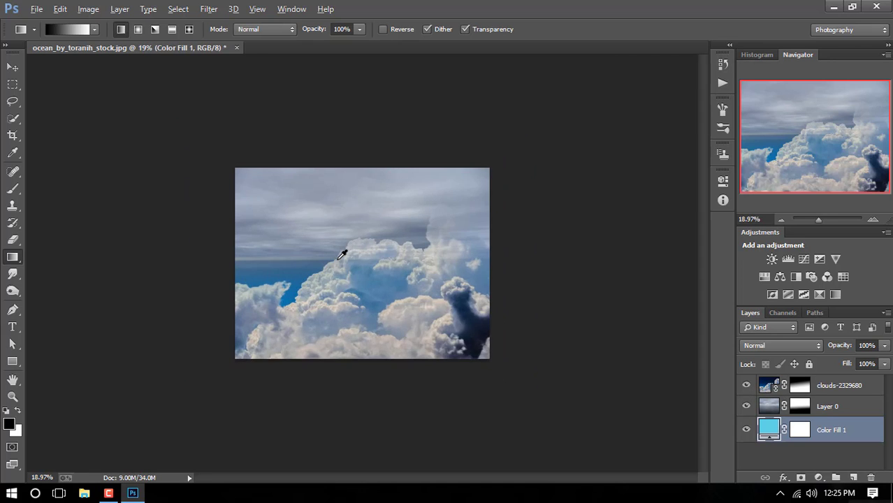
scroll(344, 253, up, 2)
scroll(344, 255, down, 2)
scroll(343, 256, up, 1)
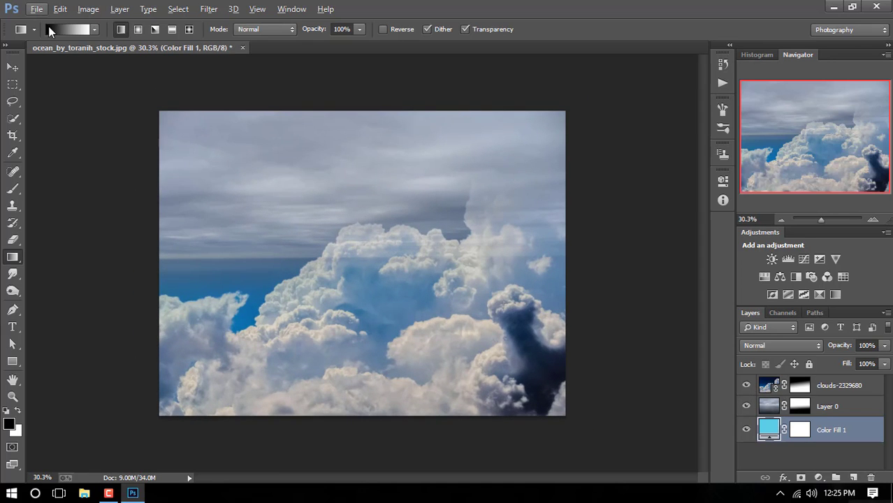
click(36, 9)
click(566, 6)
click(841, 393)
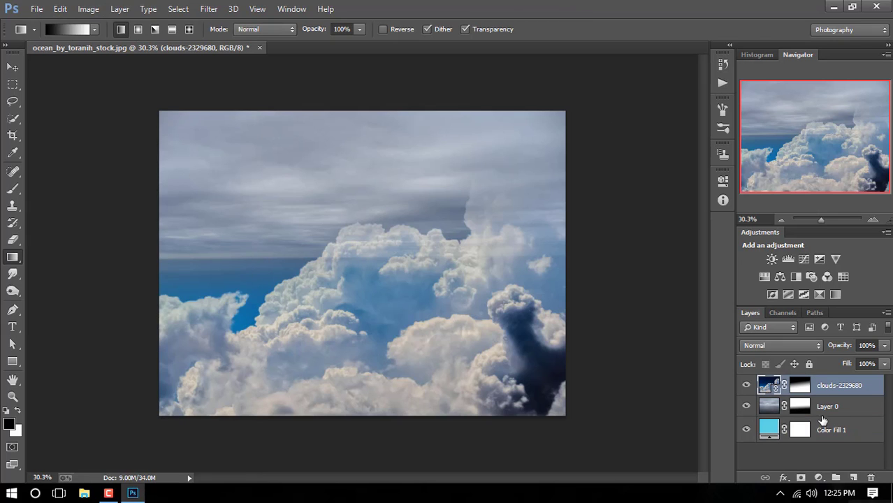
click(818, 478)
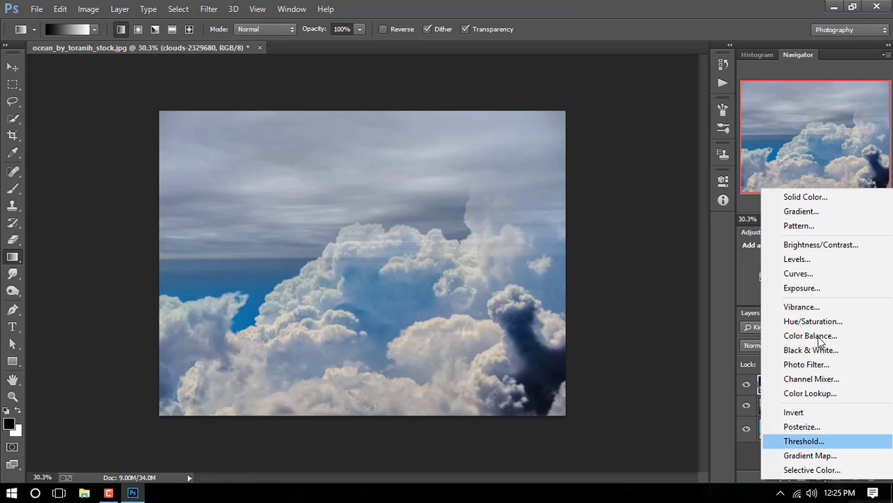
Add Curves 1 clipped to the clouds layer and bend its curve for contrast.
click(812, 272)
drag(641, 288, 656, 288)
click(608, 396)
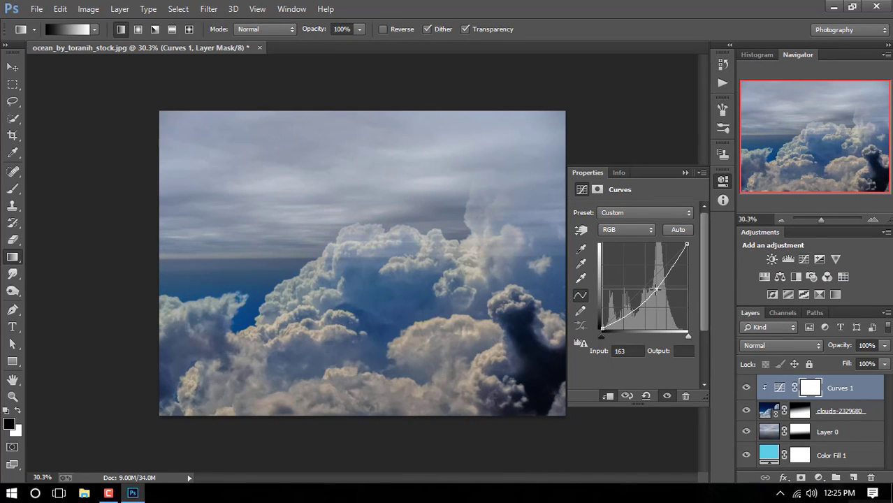
click(684, 173)
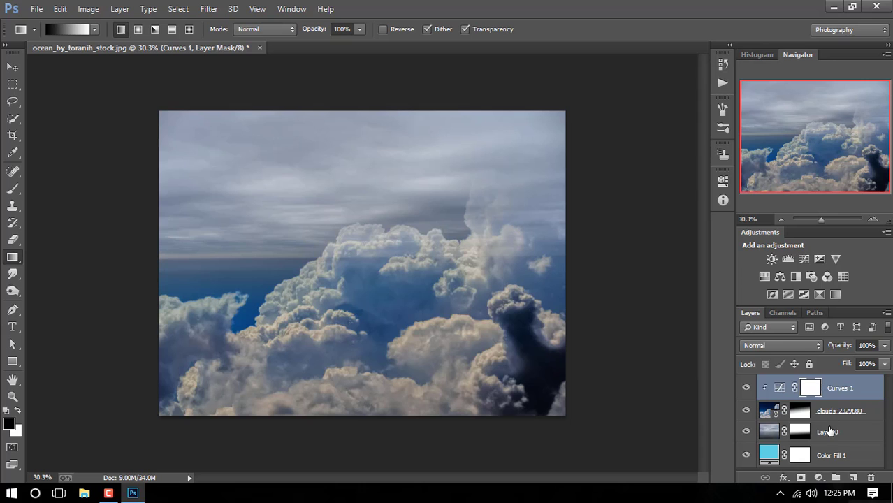
Add Curves 2 above Layer 0 and pull the curve down to darken the sky.
click(829, 431)
click(818, 477)
click(809, 261)
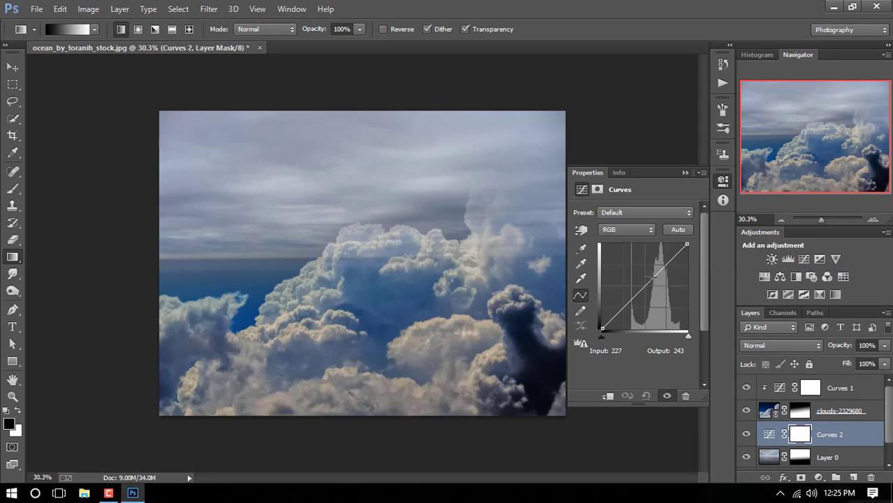
drag(640, 289, 651, 311)
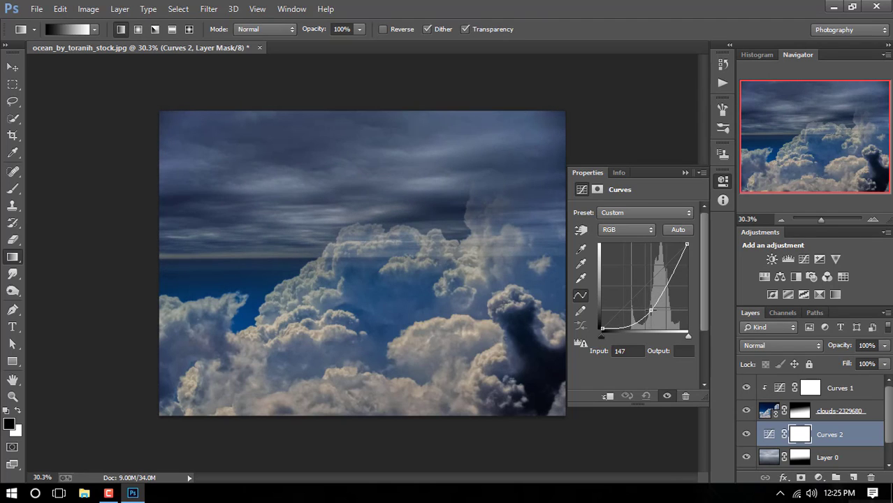
click(685, 172)
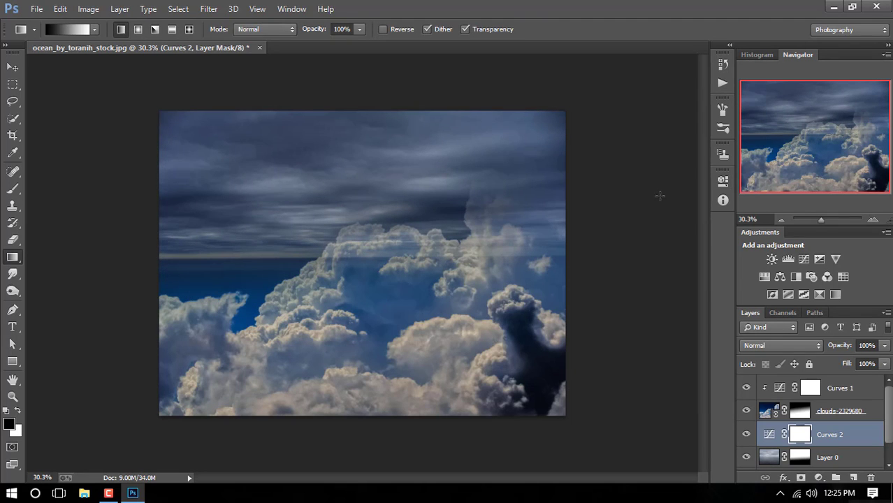
scroll(459, 174, down, 3)
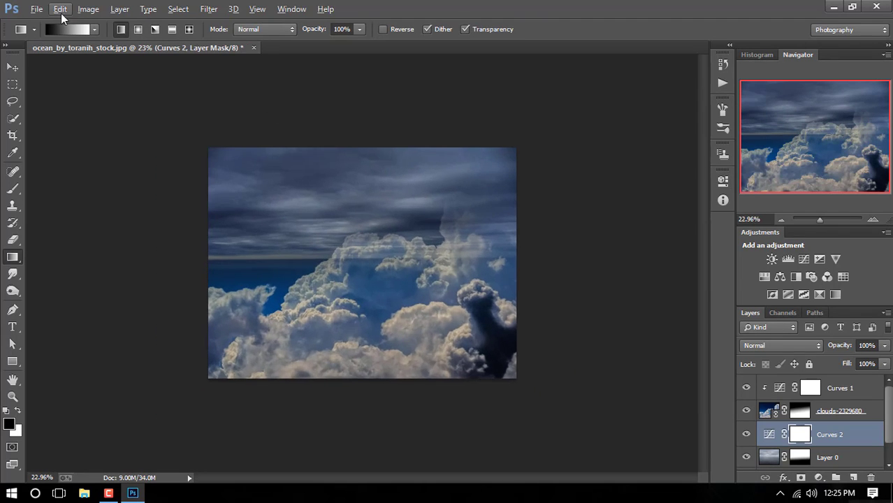
Open the beach_cliff stock photo.
click(36, 11)
click(63, 47)
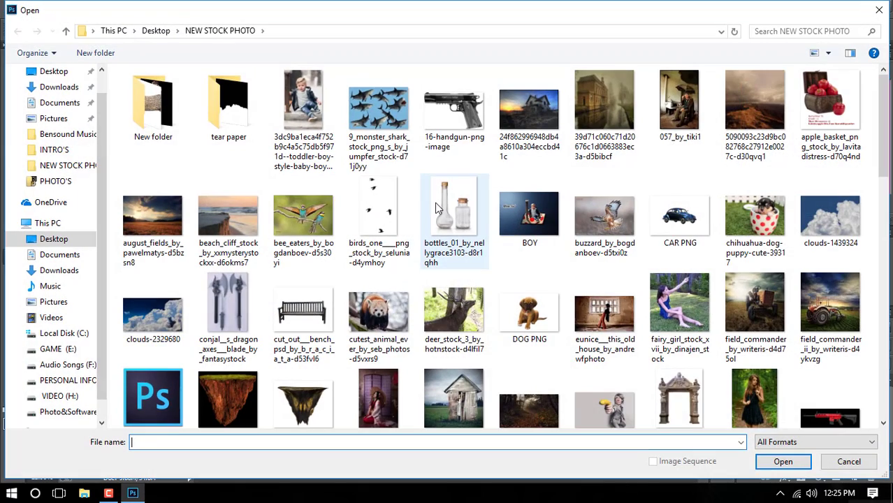
scroll(336, 249, down, 2)
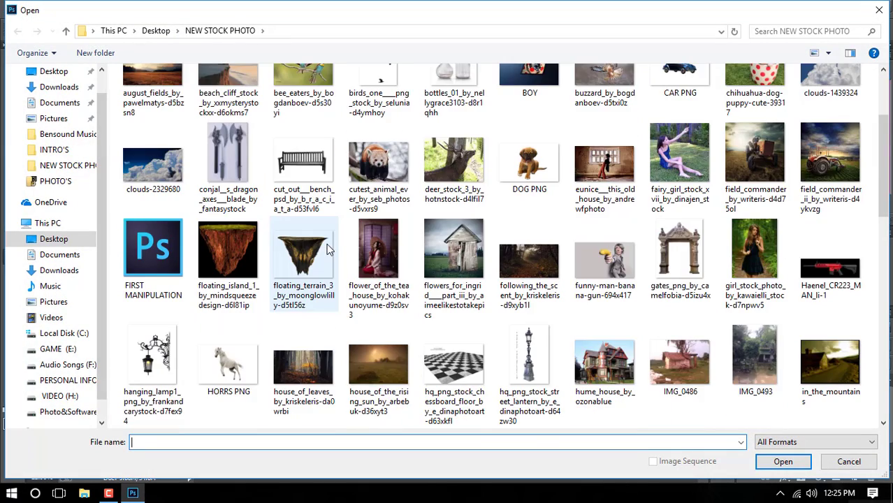
scroll(329, 249, up, 2)
click(215, 211)
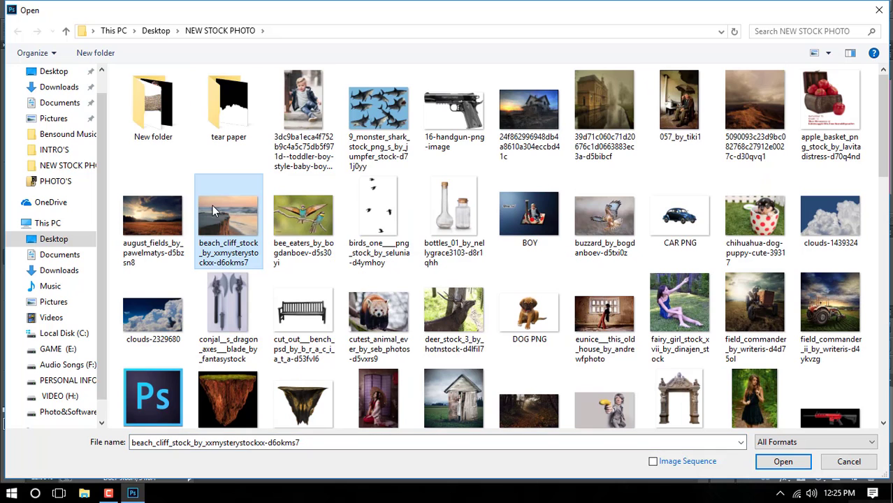
click(783, 461)
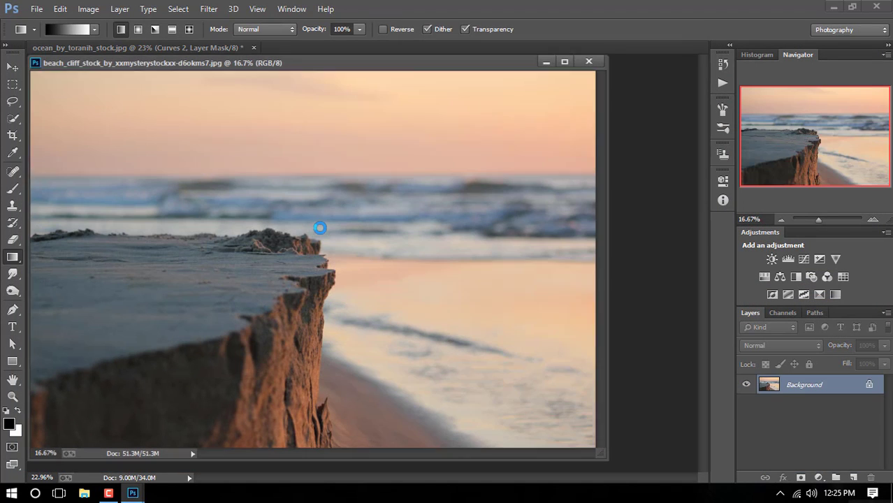
Quick-select the cliff block and drag it into the ocean composite as Layer 1.
click(12, 118)
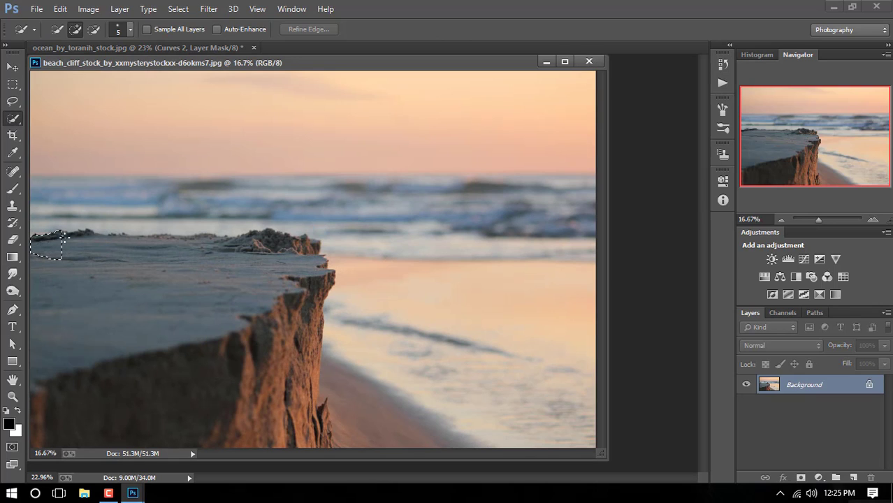
drag(63, 235, 180, 243)
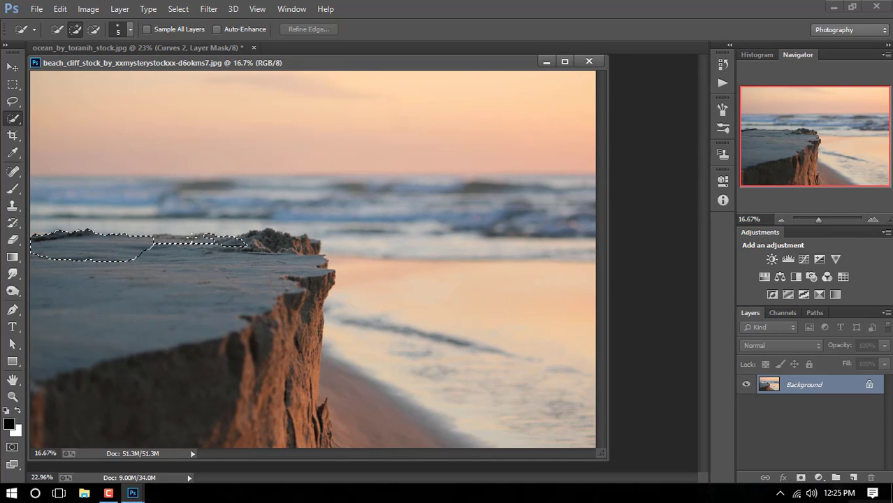
mouse_move(245, 244)
mouse_down()
mouse_move(293, 241)
mouse_move(319, 265)
mouse_move(304, 276)
mouse_move(294, 335)
mouse_move(303, 440)
mouse_move(321, 412)
mouse_move(321, 422)
mouse_move(316, 372)
mouse_up()
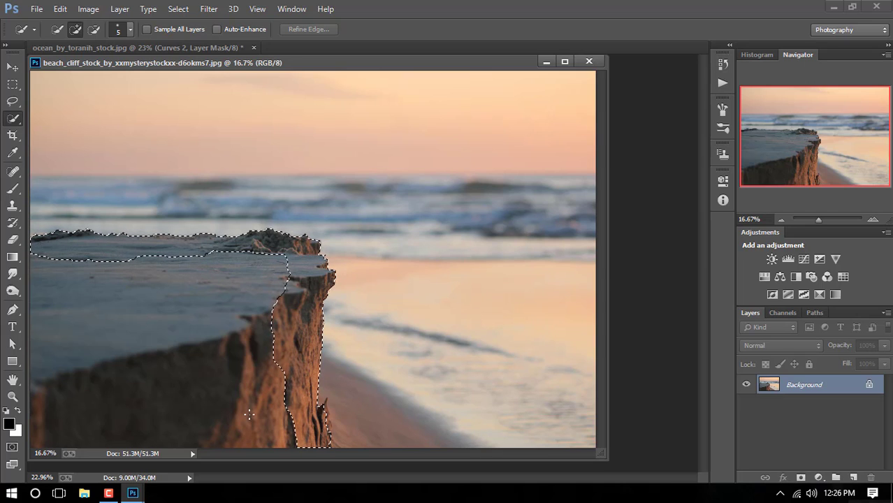
click(260, 308)
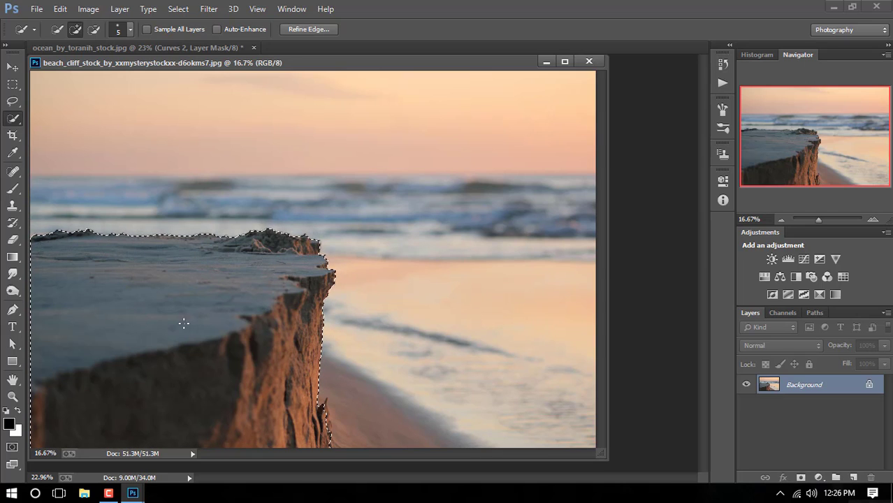
mouse_move(182, 323)
mouse_down()
mouse_move(616, 308)
mouse_move(623, 219)
mouse_up()
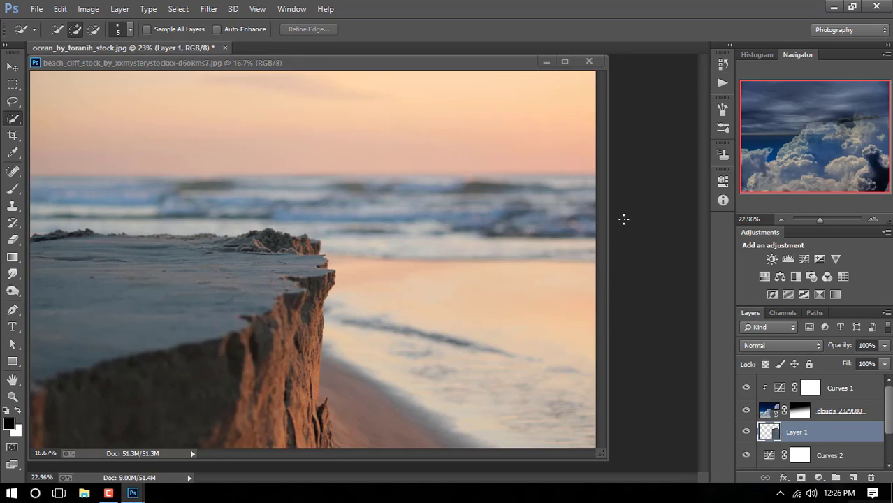
Close the beach photo and shrink the cliff layer with Free Transform.
click(588, 62)
key(ctrl+t)
drag(443, 315, 246, 221)
drag(619, 128, 504, 230)
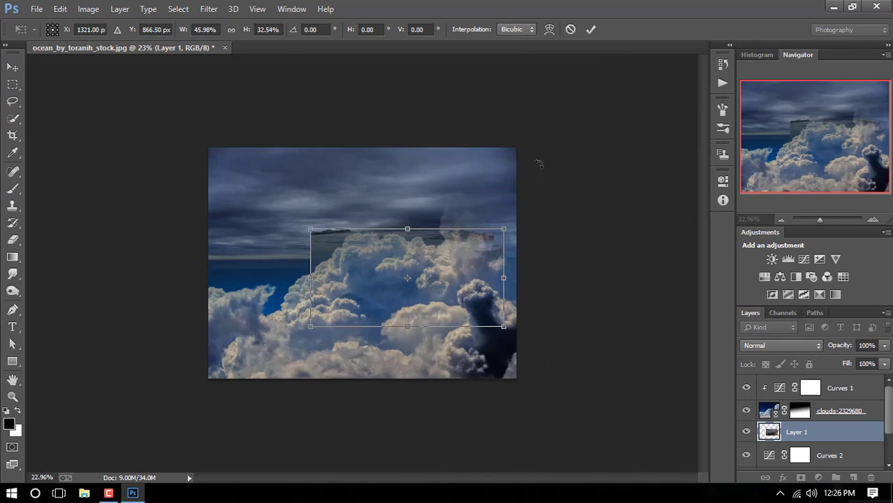
key(ctrl+z)
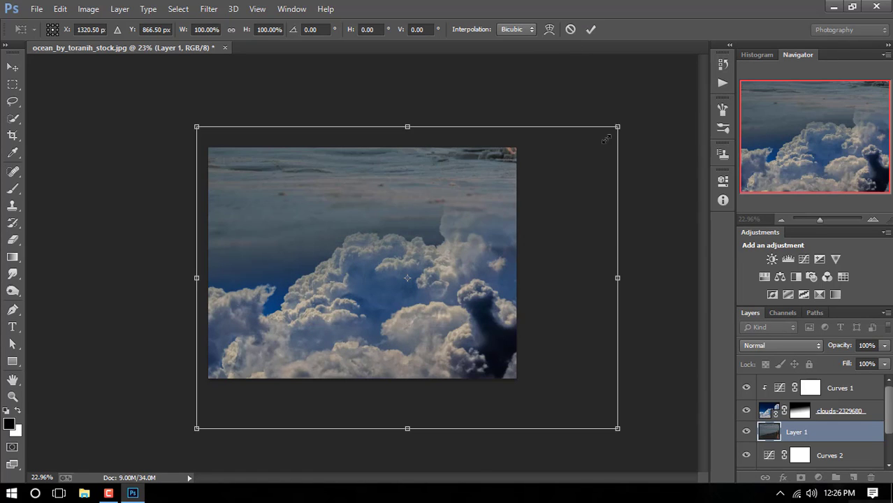
drag(605, 139, 522, 193)
click(591, 28)
Move Layer 1 to the top of the Layers stack.
key(w)
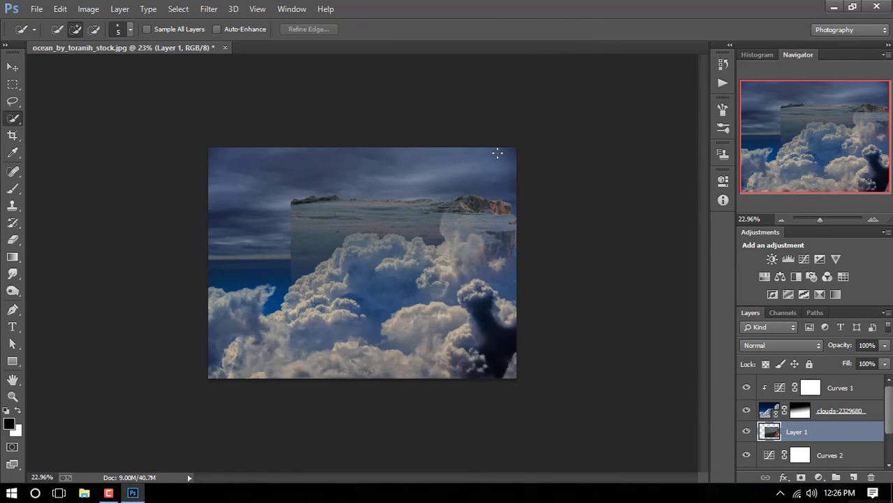
right_click(817, 438)
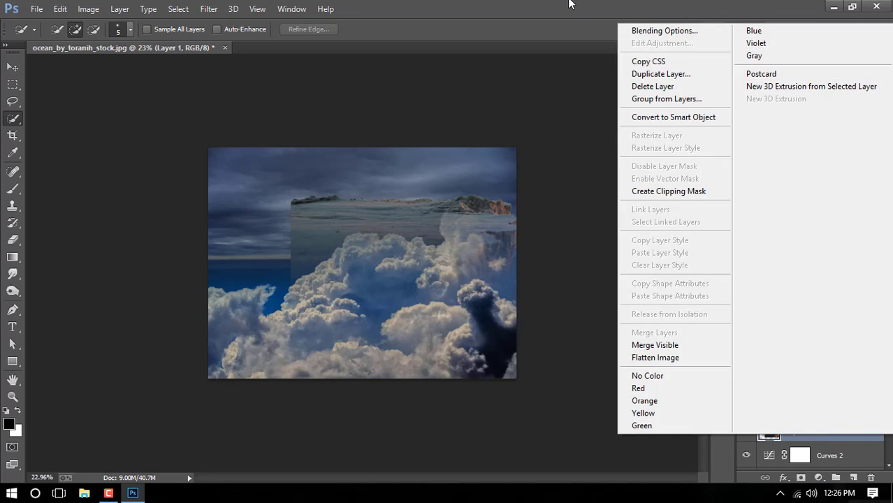
key(Escape)
drag(823, 431, 812, 386)
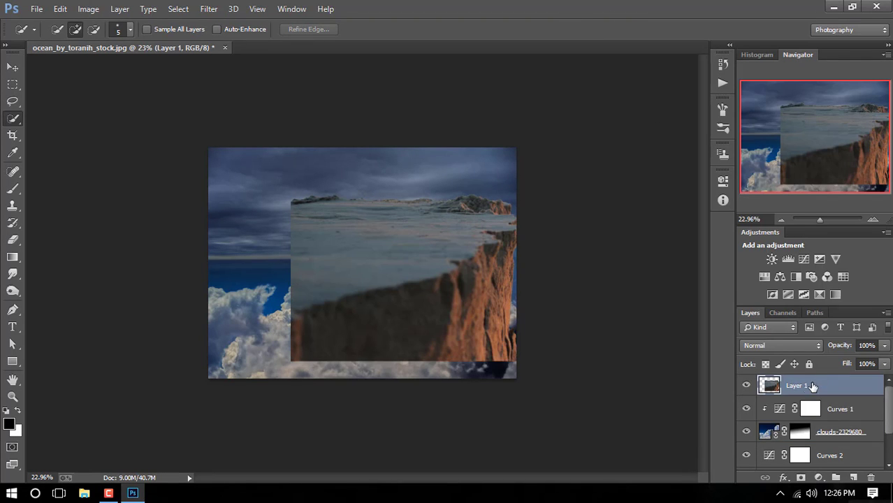
Scale the cliff to about 75.7% and place it in the lower left.
key(ctrl+t)
mouse_move(462, 299)
mouse_down()
mouse_move(427, 320)
mouse_move(378, 316)
mouse_up()
drag(435, 219, 407, 239)
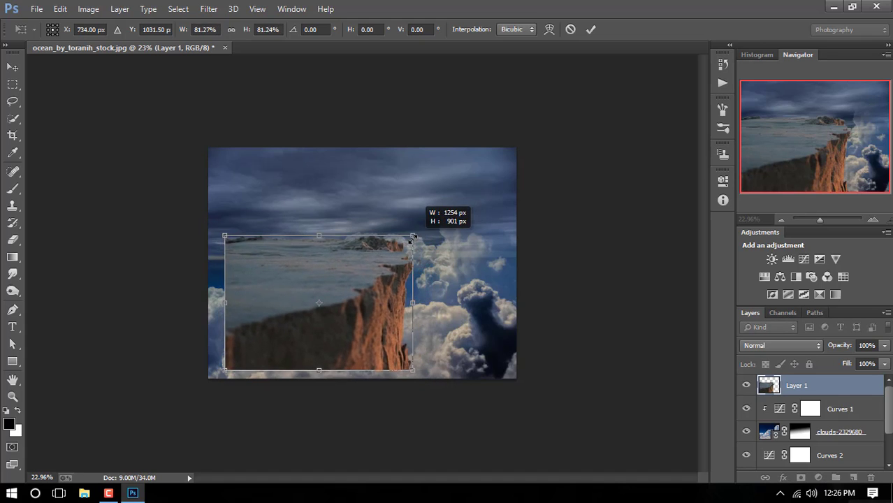
drag(360, 304, 335, 321)
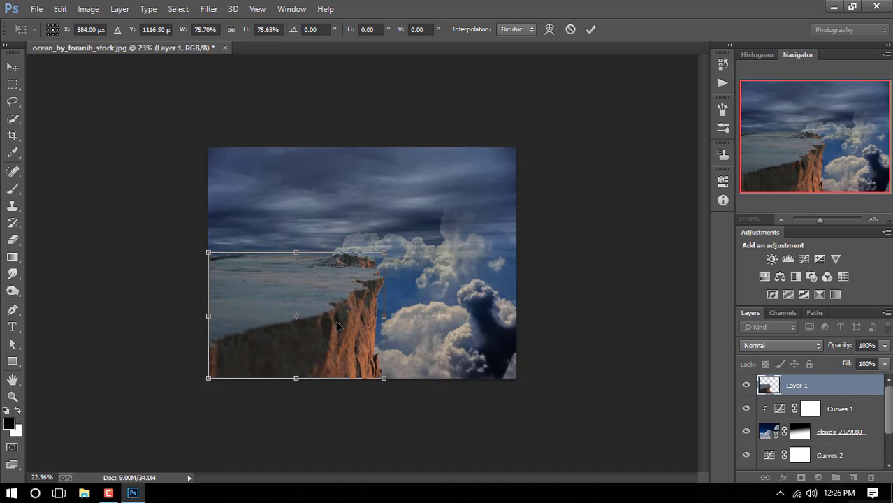
click(591, 29)
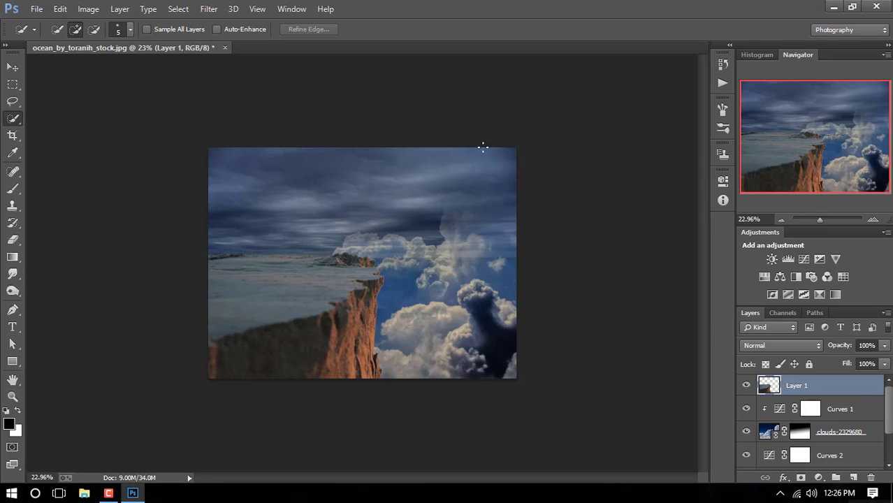
click(818, 476)
Add Curves 3 clipped to Layer 1 and bend its curve to adjust the cliff.
click(796, 269)
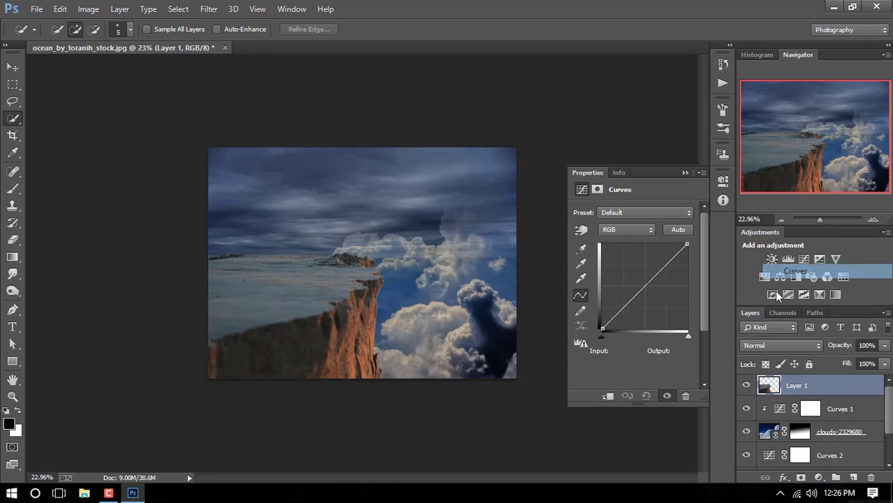
click(609, 396)
drag(642, 288, 661, 280)
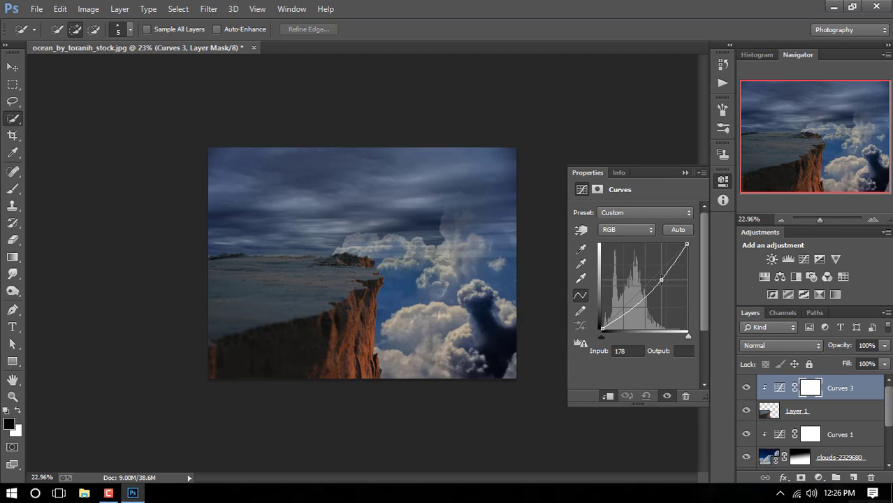
click(683, 173)
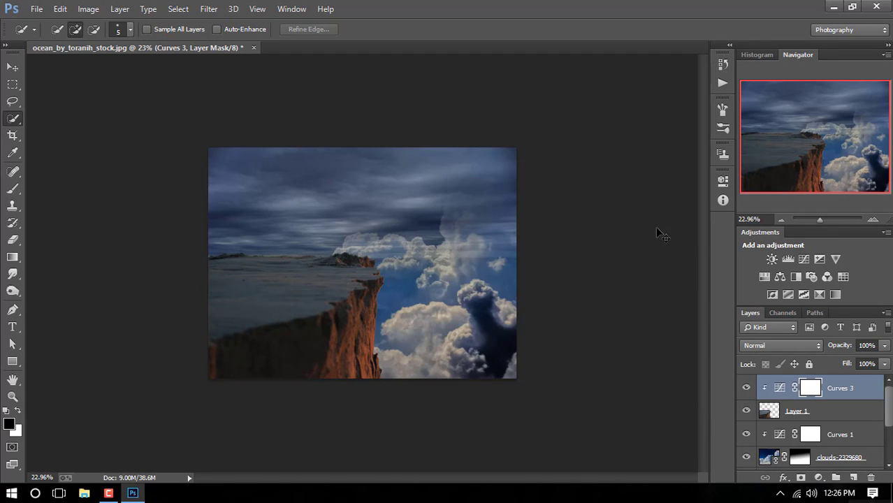
Dismiss the transform error and make the cliff Layer 1 active.
key(ctrl+t)
click(454, 194)
click(835, 413)
Flip the cliff horizontally with Free Transform and move it to the right side.
click(59, 10)
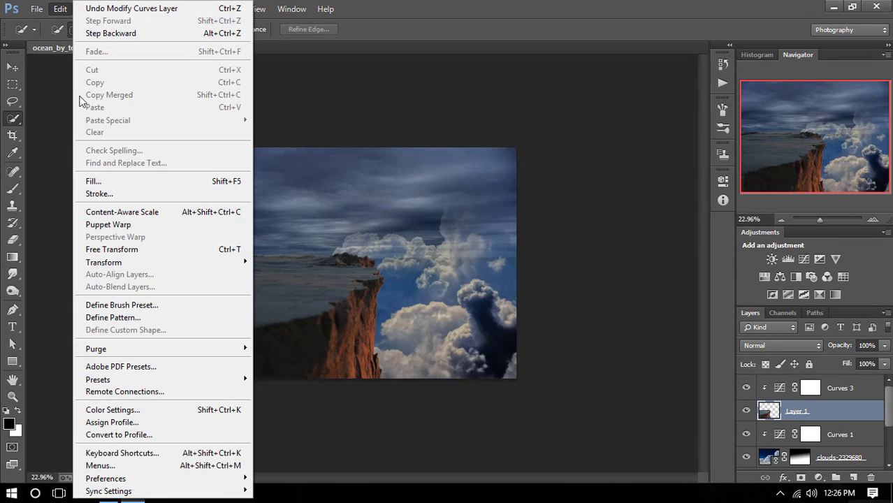
click(128, 250)
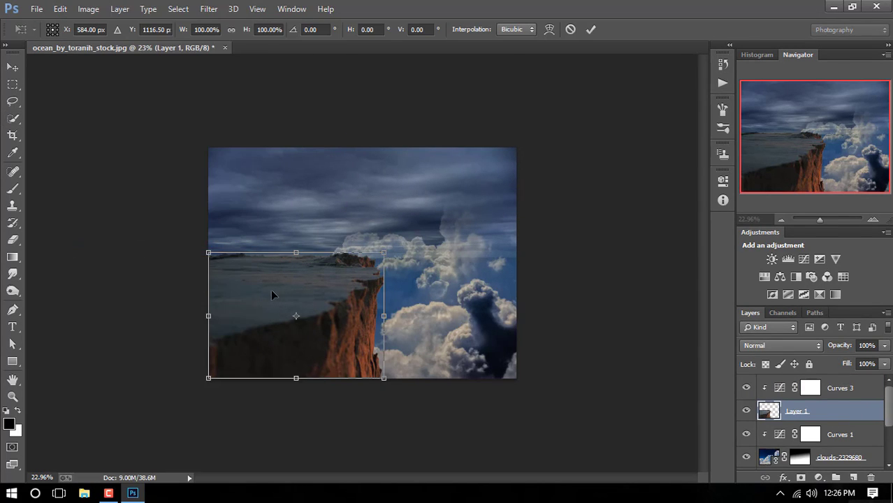
drag(270, 290, 255, 290)
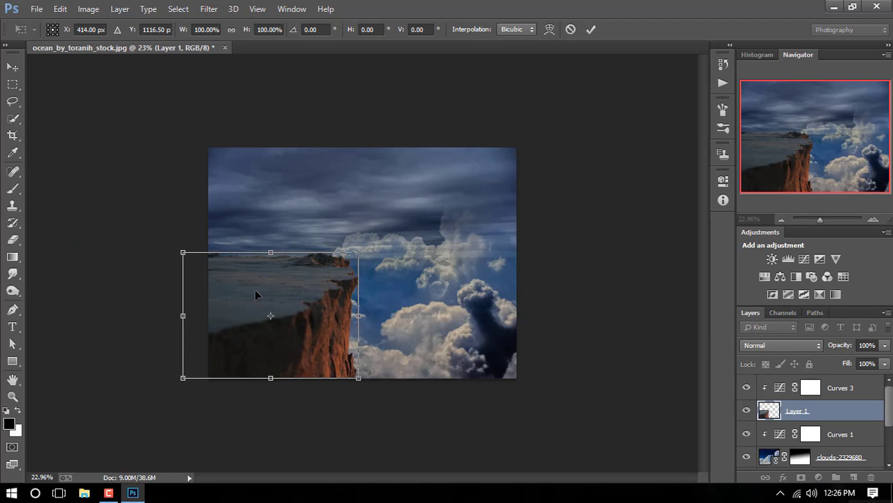
right_click(298, 285)
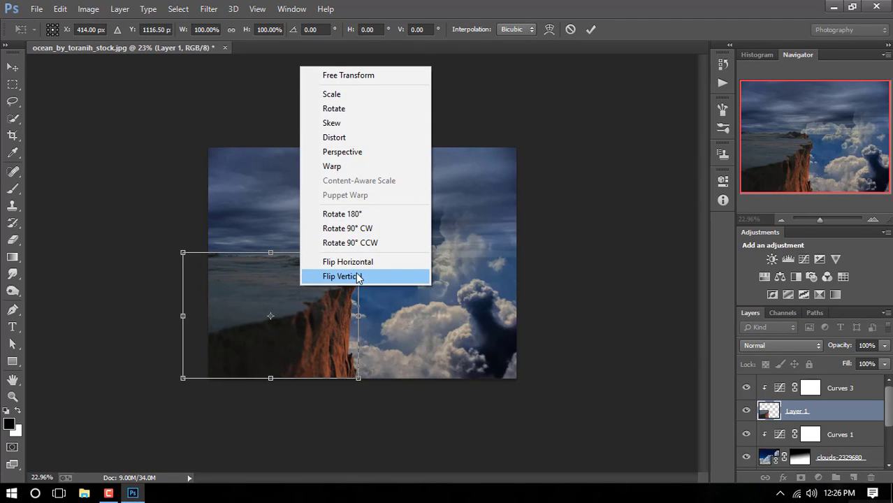
click(355, 277)
key(ctrl+z)
right_click(318, 288)
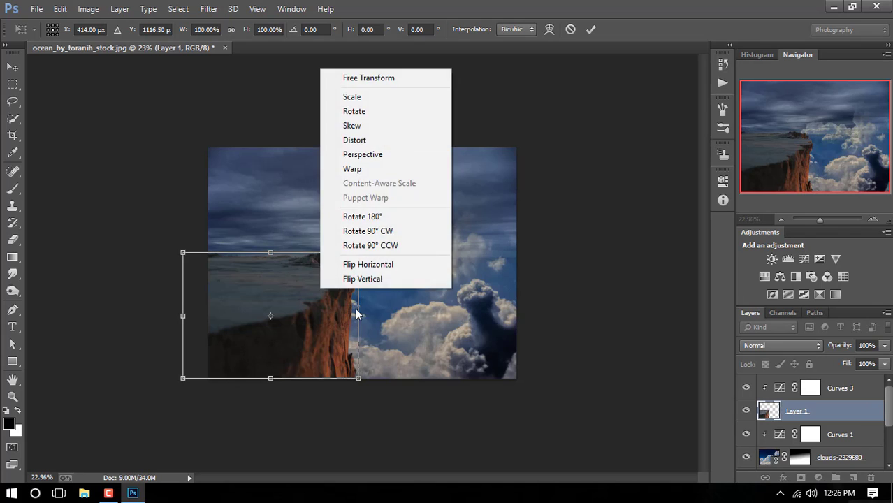
click(333, 279)
drag(334, 280, 504, 298)
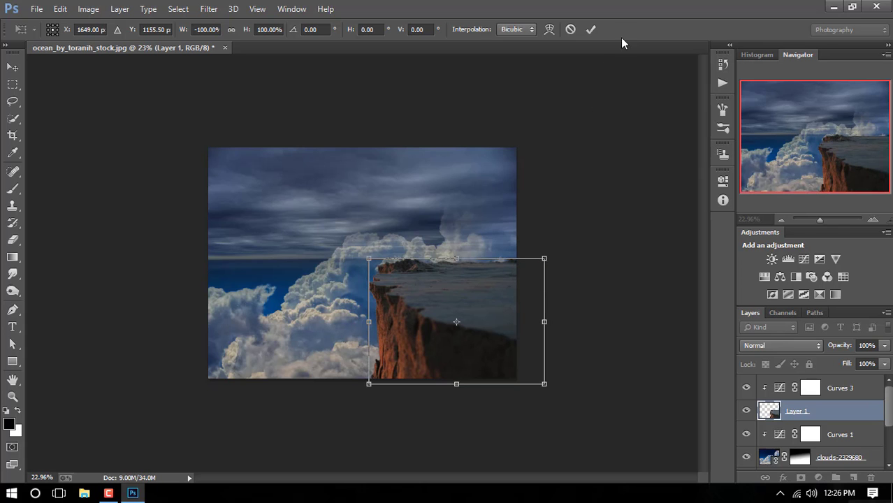
click(591, 29)
Switch to Quick Selection and scroll around the canvas to inspect the composite.
key(w)
scroll(437, 317, up, 1)
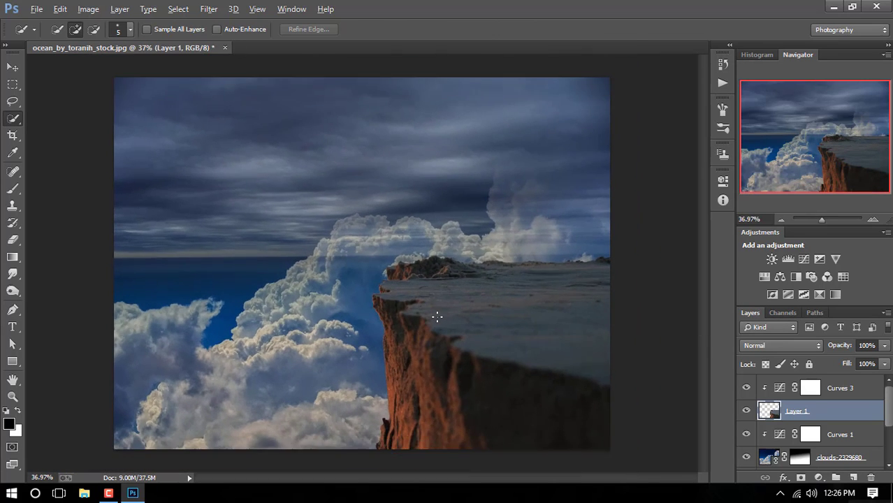
scroll(437, 316, down, 2)
scroll(437, 317, up, 2)
scroll(437, 317, down, 1)
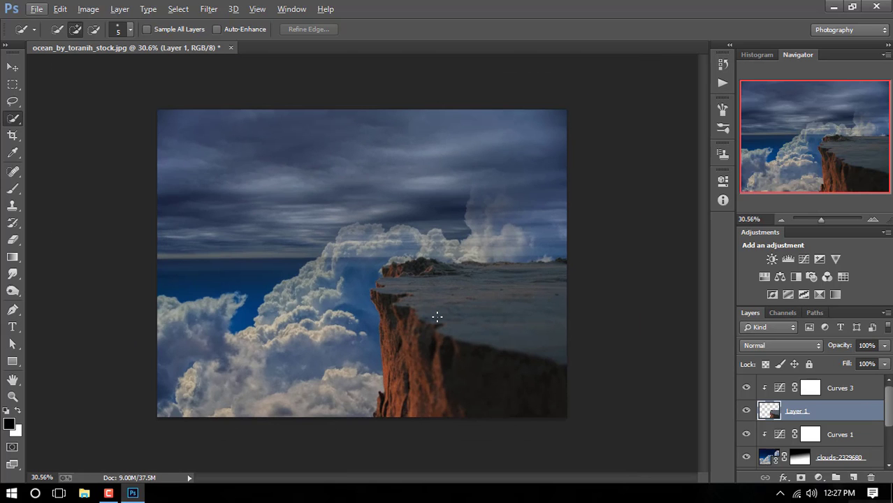
scroll(436, 317, up, 2)
scroll(434, 316, up, 2)
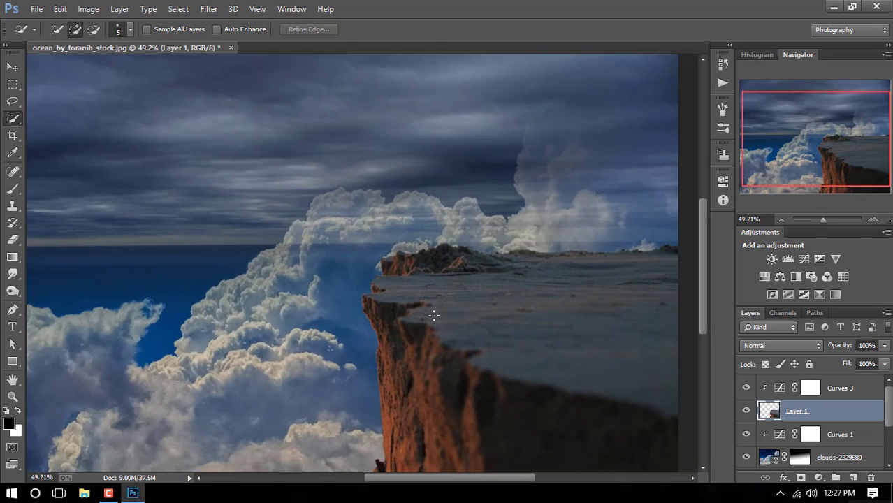
scroll(434, 316, down, 3)
scroll(433, 316, down, 1)
scroll(434, 316, up, 2)
scroll(434, 316, up, 1)
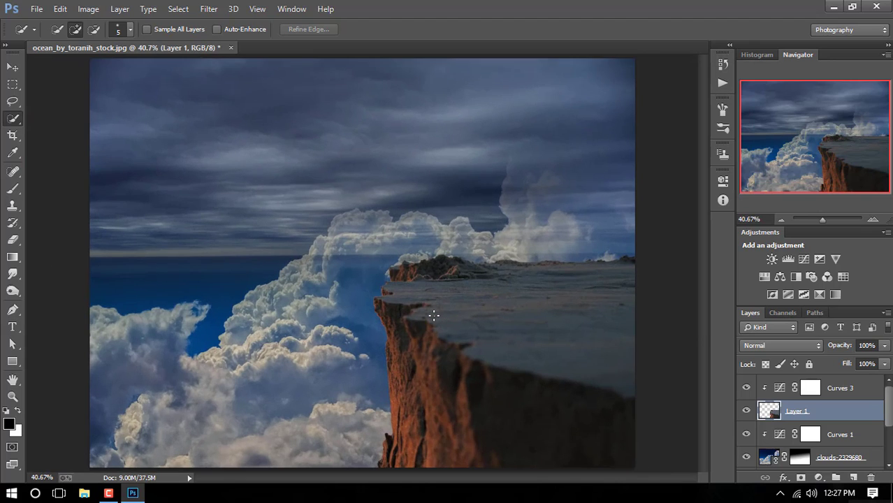
scroll(434, 316, up, 1)
scroll(433, 316, down, 1)
scroll(434, 316, down, 1)
scroll(433, 315, down, 1)
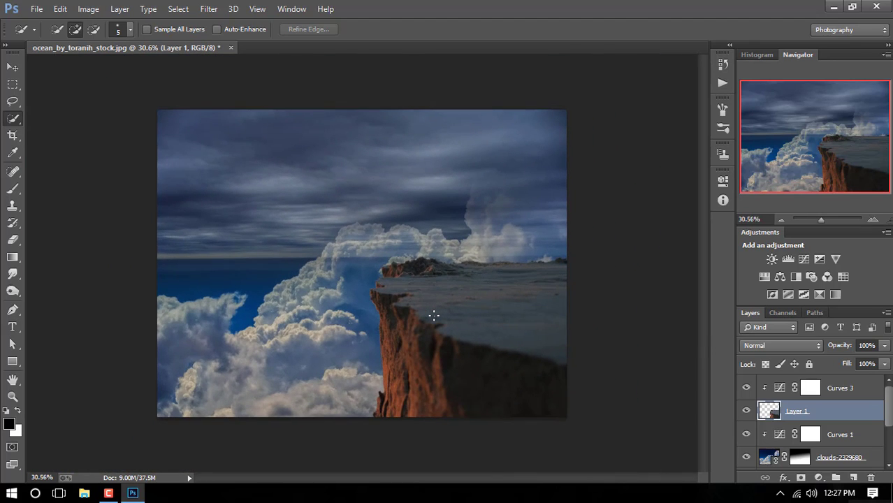
scroll(434, 316, down, 1)
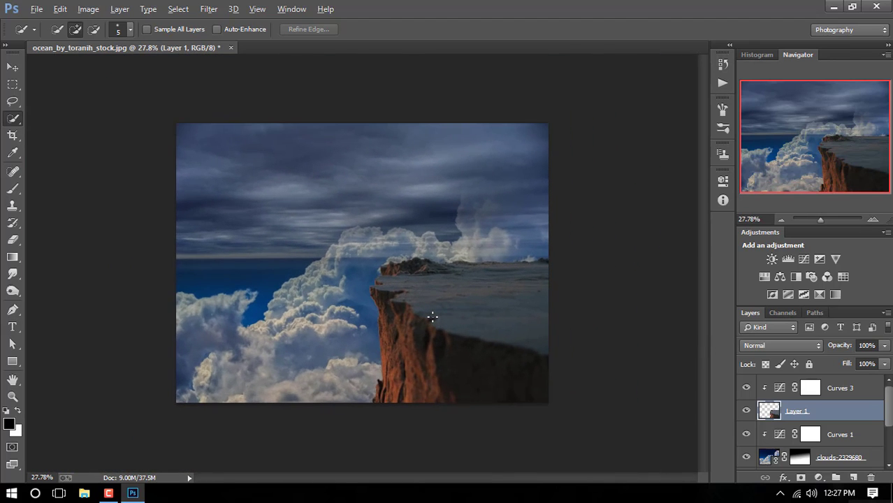
scroll(793, 431, down, 1)
scroll(793, 431, down, 2)
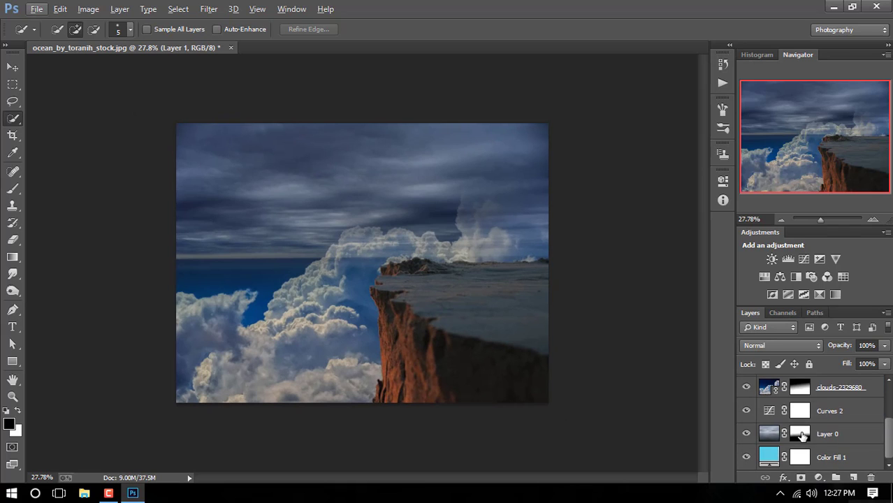
Choose the Gradient tool and undo a gradient accidentally drawn on Layer 1.
click(799, 434)
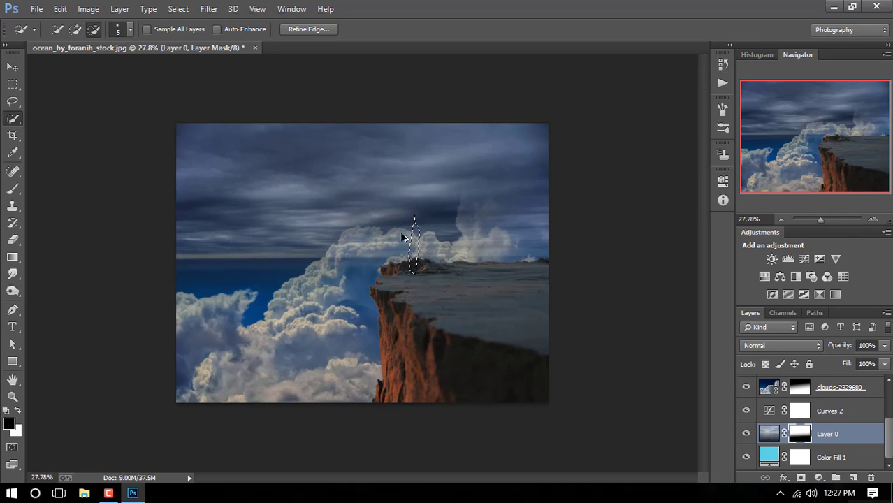
key(alt+bracketright)
key(alt+bracketright)
key(alt+bracketright)
click(14, 258)
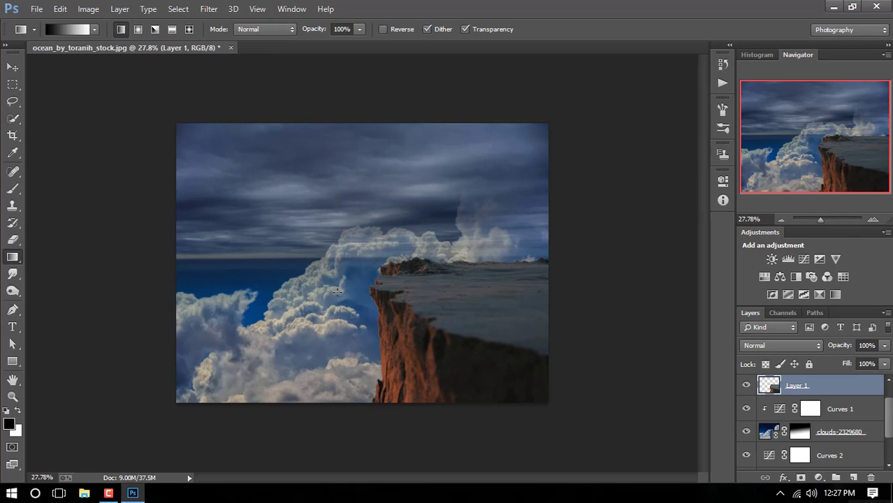
drag(339, 307, 336, 260)
key(ctrl+z)
Redraw black-to-white gradients on Layer 0's mask until teal-blue shows beneath the dark stormy sky.
scroll(823, 414, down, 1)
click(807, 414)
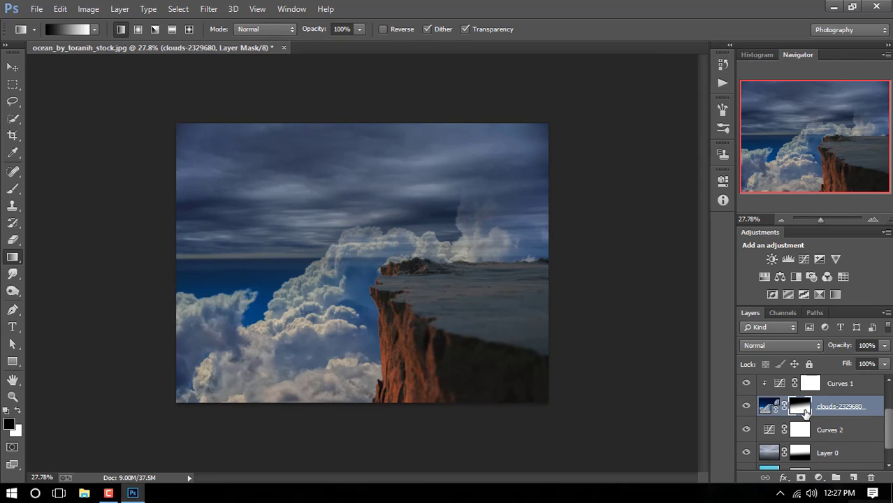
click(800, 452)
drag(405, 306, 402, 281)
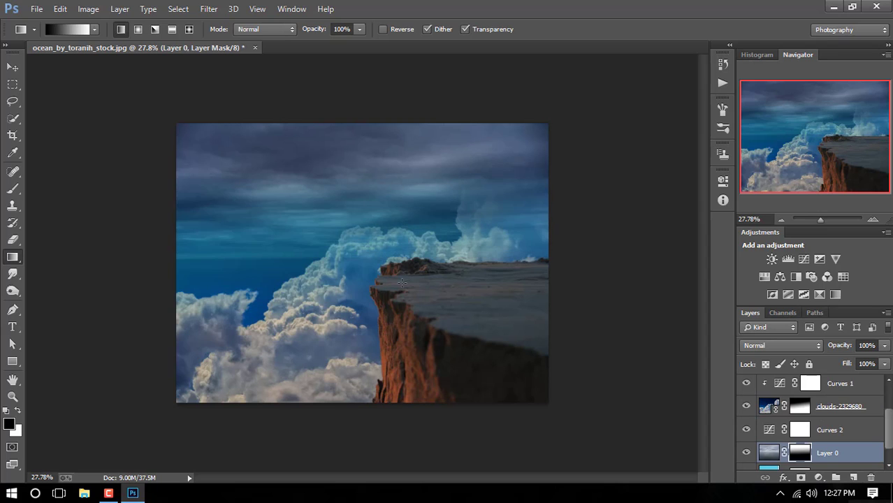
drag(394, 240, 395, 200)
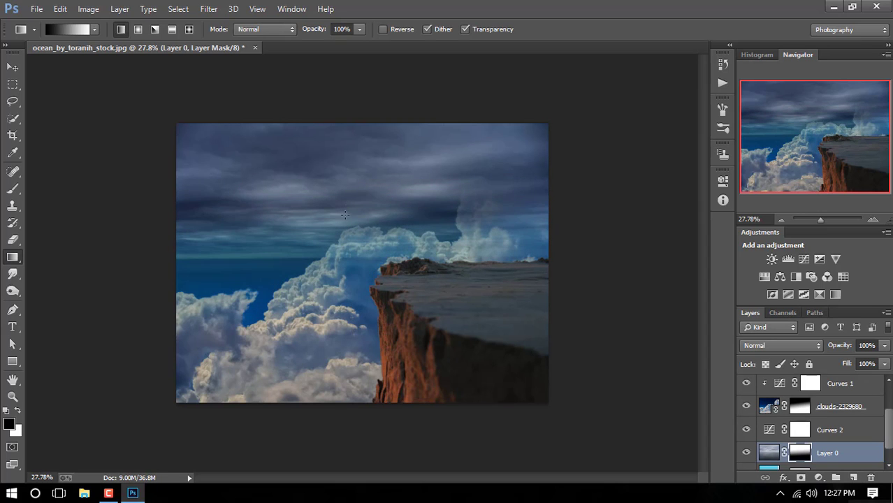
drag(329, 145, 349, 154)
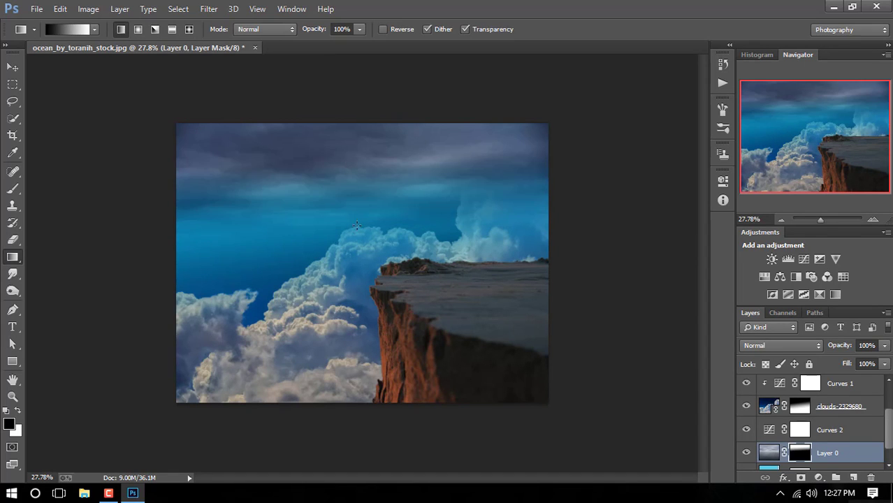
drag(356, 230, 349, 174)
mouse_move(354, 219)
mouse_down()
mouse_move(340, 204)
mouse_move(346, 175)
mouse_move(351, 207)
mouse_up()
drag(360, 175, 359, 176)
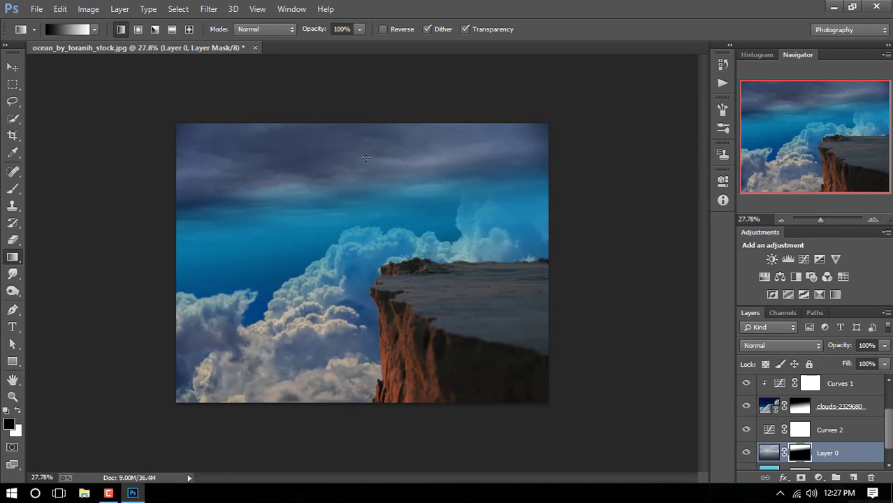
Change the Color Fill 1 colour from light blue to neutral grey #9a9c9d.
scroll(806, 443, down, 1)
double_click(768, 457)
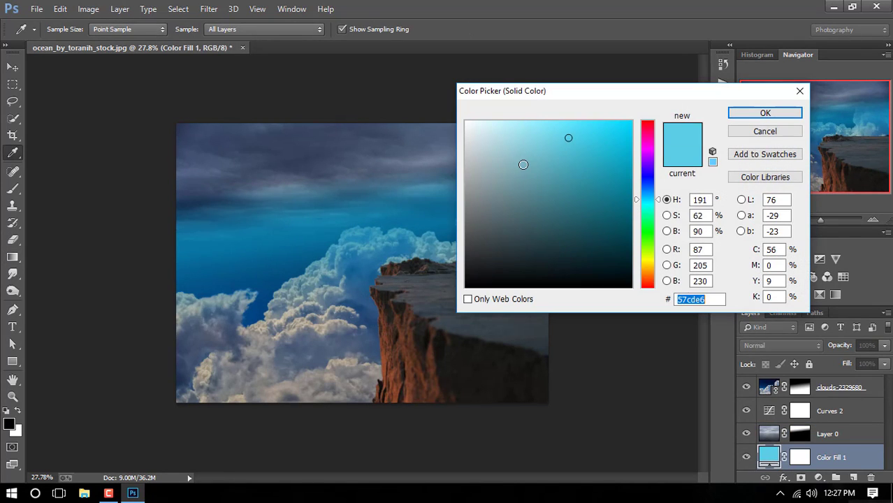
click(518, 221)
mouse_move(516, 228)
mouse_down()
mouse_move(455, 208)
mouse_move(468, 184)
mouse_up()
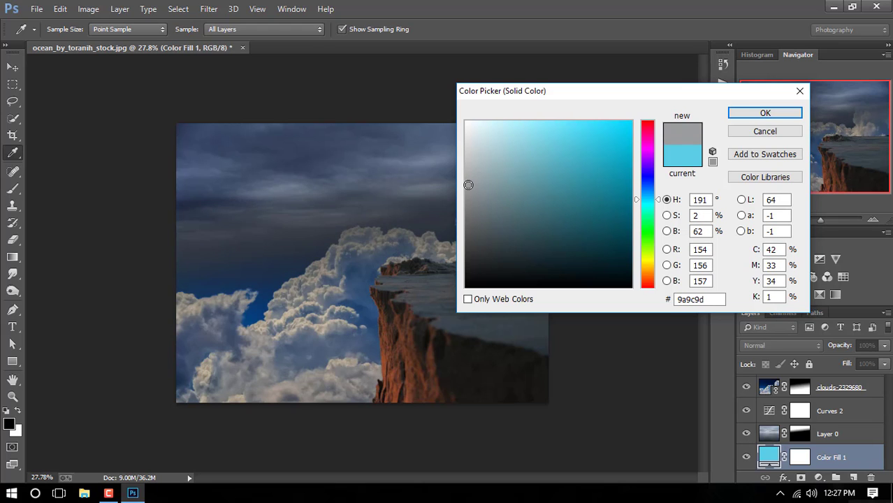
click(751, 114)
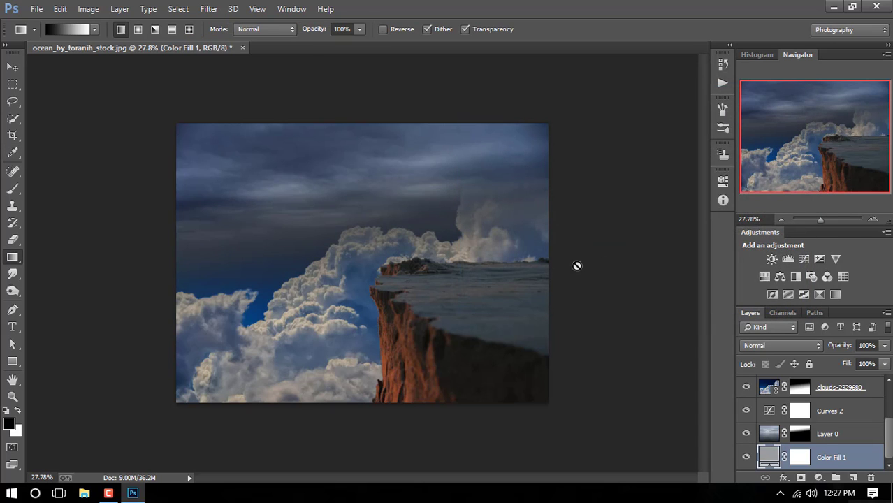
Raise the Curves 1 highlights and midtones to brighten the clouds.
scroll(798, 449, up, 2)
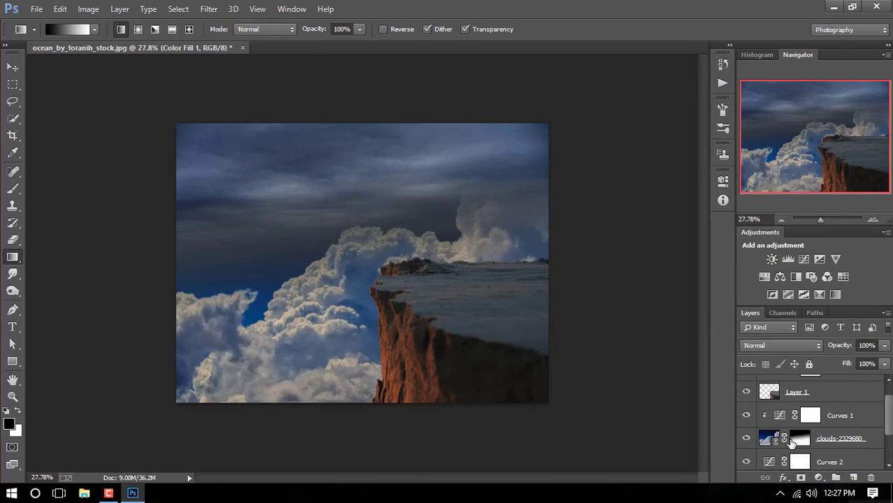
double_click(771, 415)
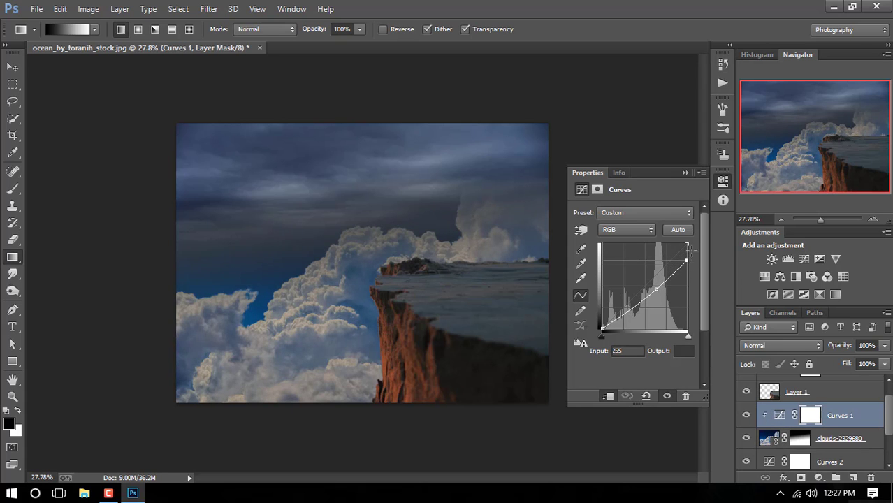
drag(686, 246, 687, 244)
drag(639, 306, 627, 308)
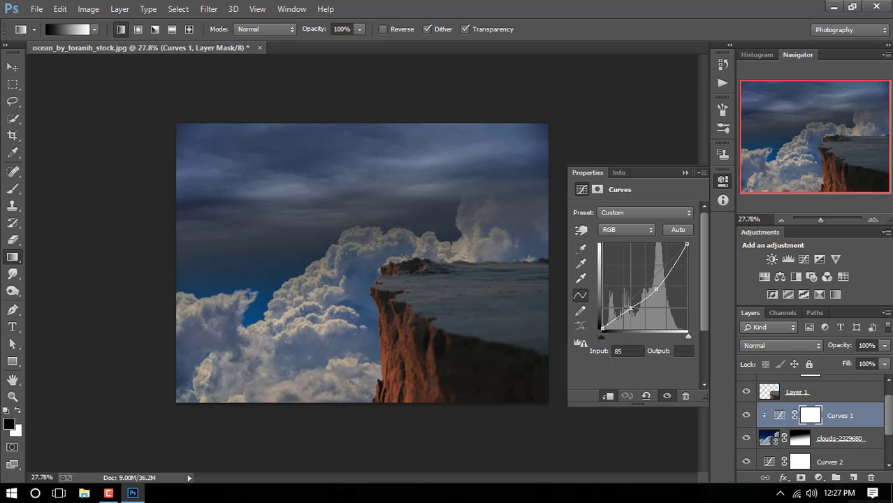
click(661, 281)
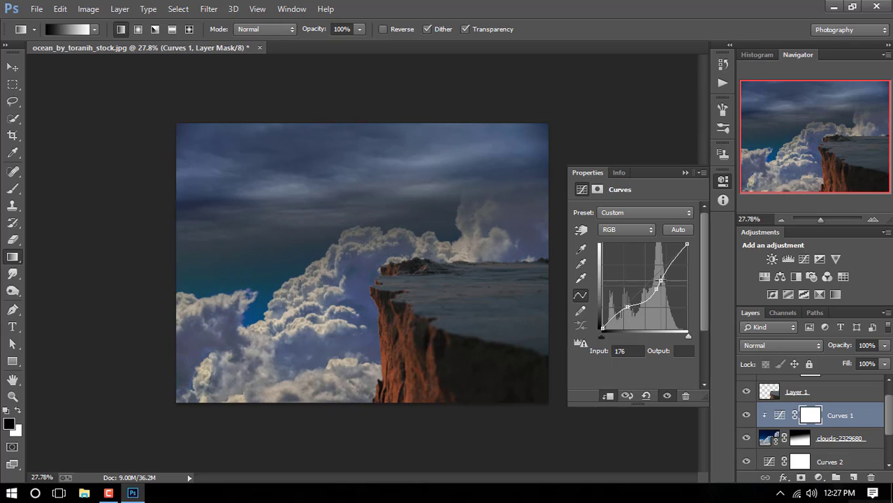
drag(660, 280, 662, 278)
click(685, 172)
Bend the Curves 3 curve upward to lighten the cliff.
scroll(484, 199, down, 2)
scroll(484, 200, up, 2)
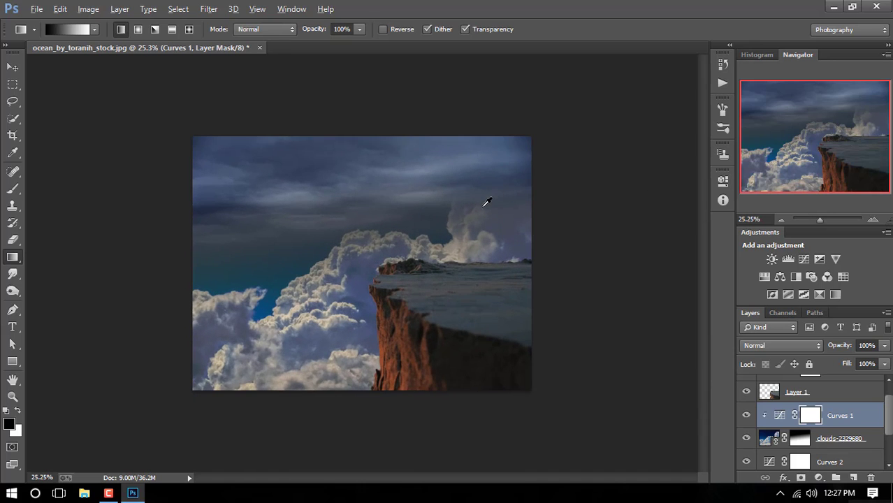
scroll(487, 225, up, 1)
scroll(767, 408, up, 1)
double_click(778, 388)
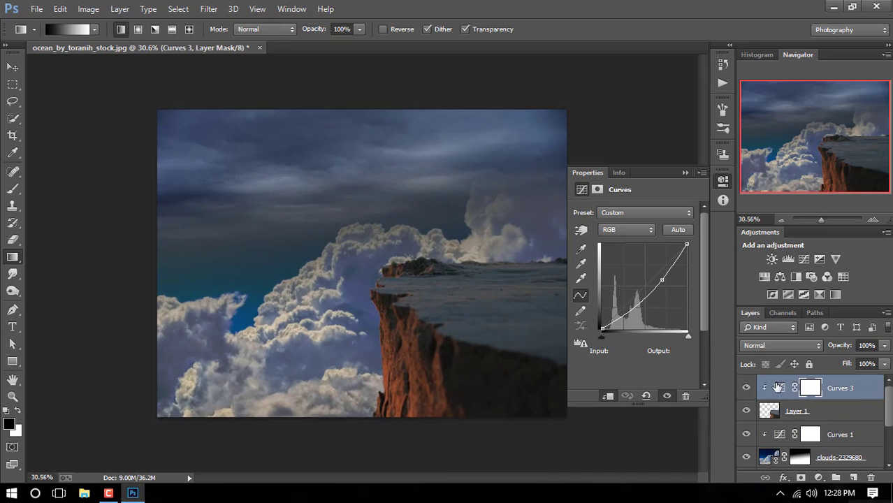
drag(660, 280, 665, 278)
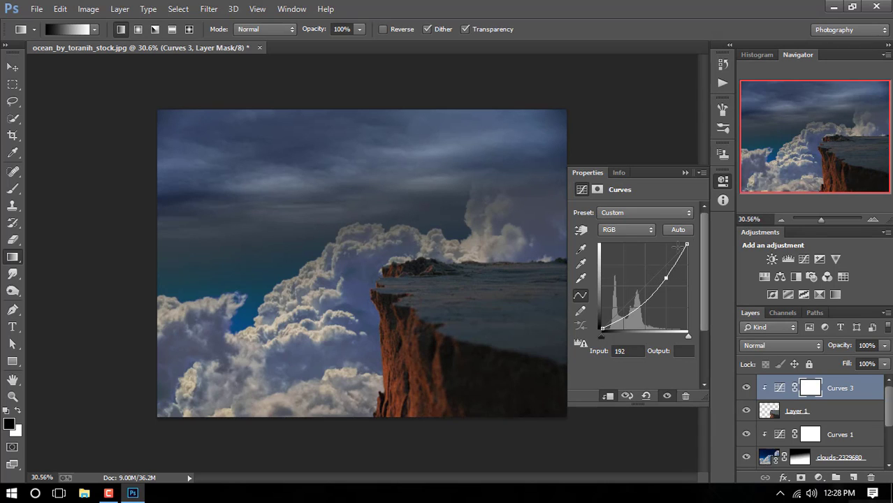
click(684, 173)
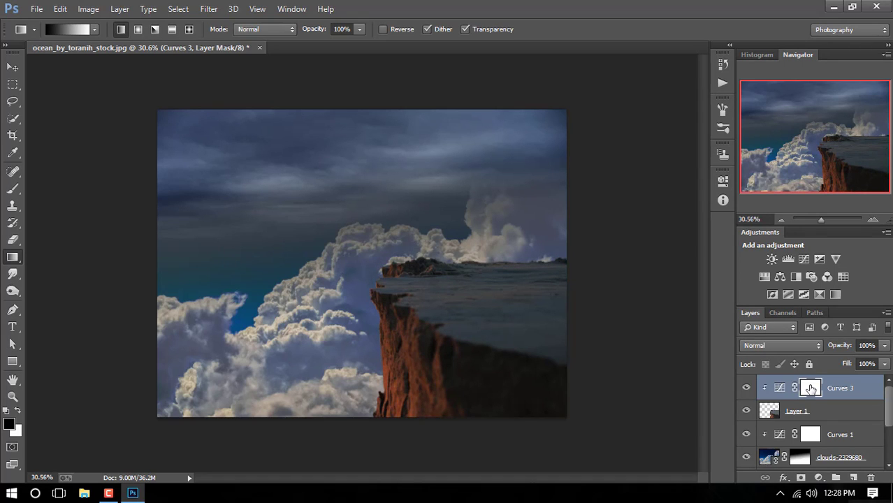
Paint soft dark patches into the Curves 3 mask with a 1300 px black brush at 34% opacity.
click(17, 194)
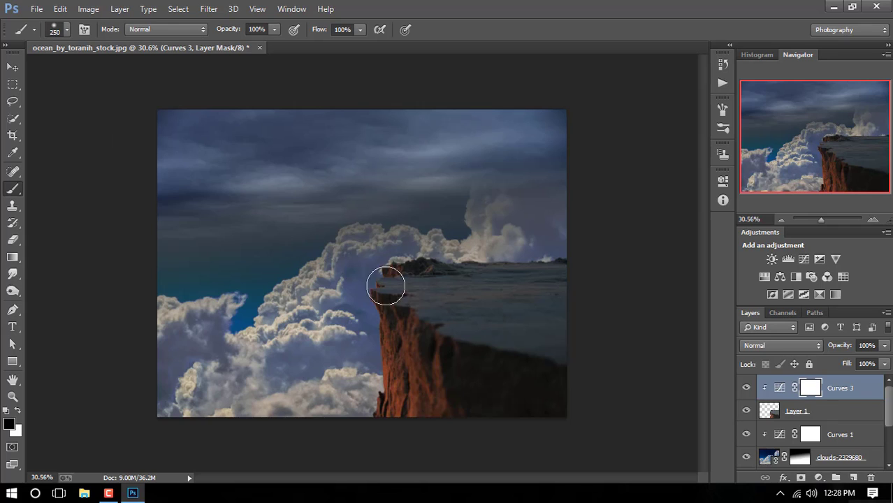
drag(386, 283, 373, 273)
key(ctrl+z)
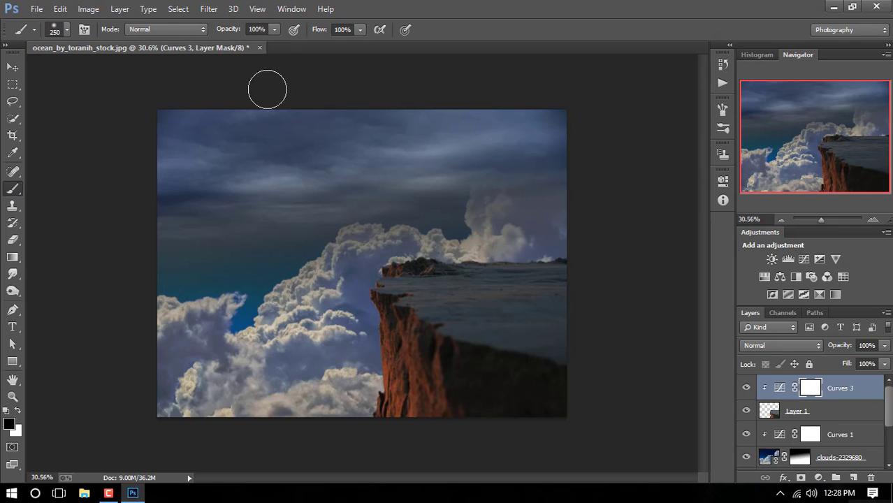
drag(233, 33, 210, 27)
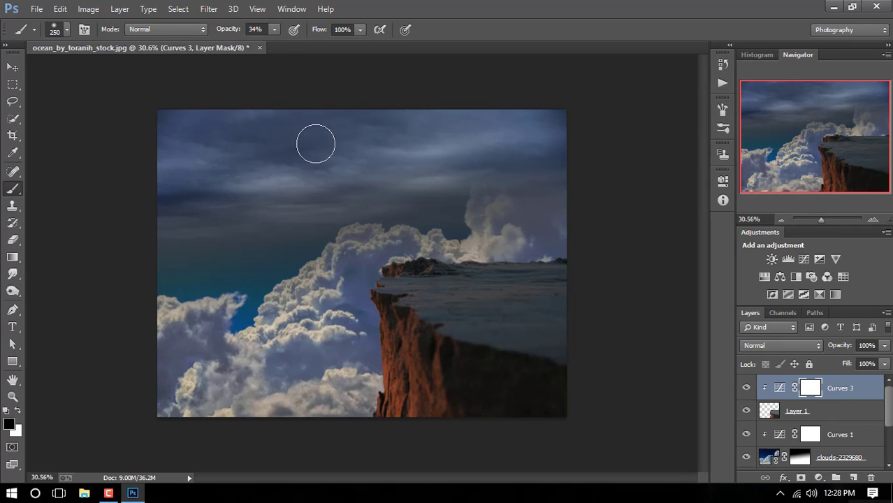
key(bracketright)
key(bracketright)
key(bracketright)
key(bracketright)
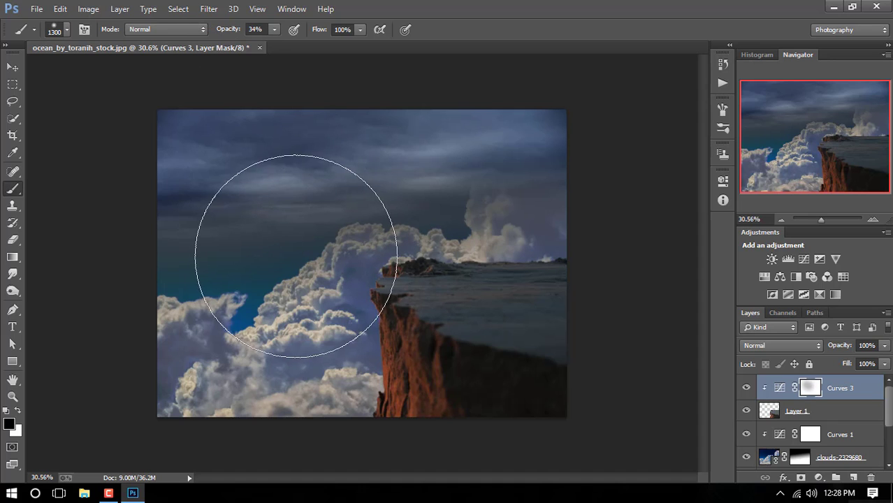
click(371, 257)
drag(371, 258, 414, 189)
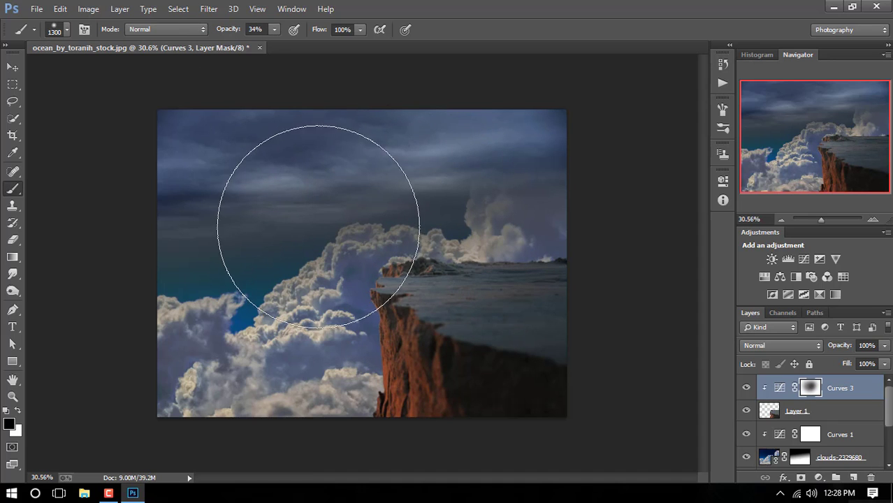
mouse_move(294, 304)
mouse_down()
mouse_move(379, 190)
mouse_move(263, 259)
mouse_move(343, 190)
mouse_move(350, 200)
mouse_up()
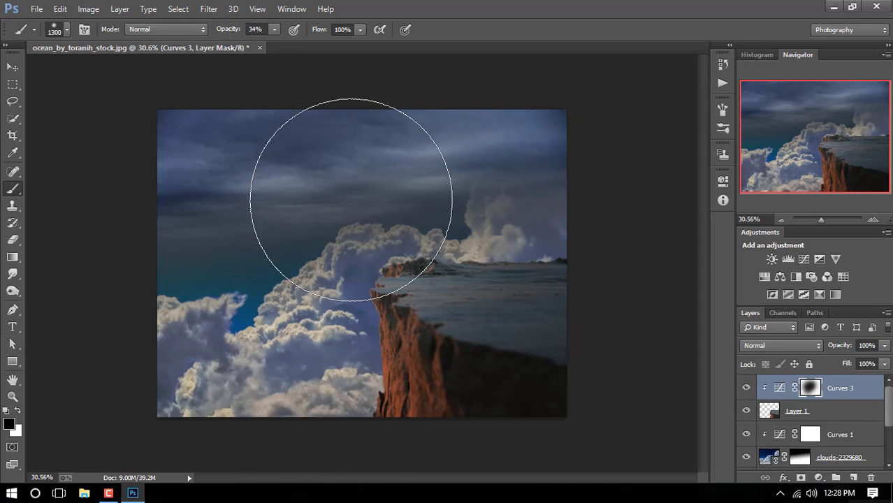
key(ctrl+minus)
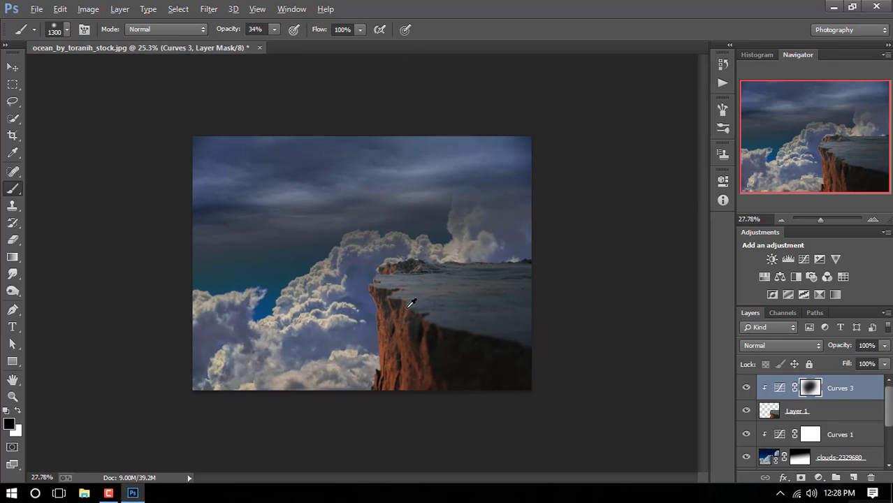
scroll(411, 302, up, 2)
scroll(410, 302, up, 1)
scroll(411, 304, up, 1)
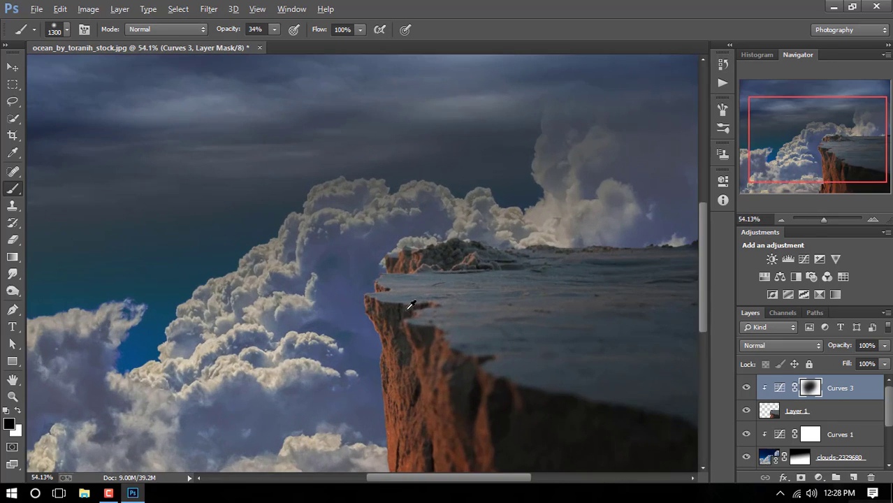
scroll(411, 302, down, 3)
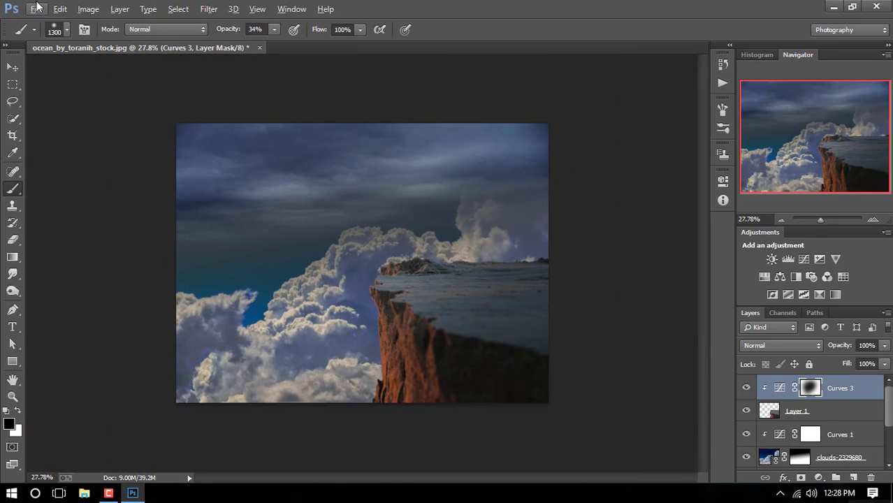
Place the linked png_tree_ab_by_paradise234-d5gy7ul image from the stock folder.
click(37, 9)
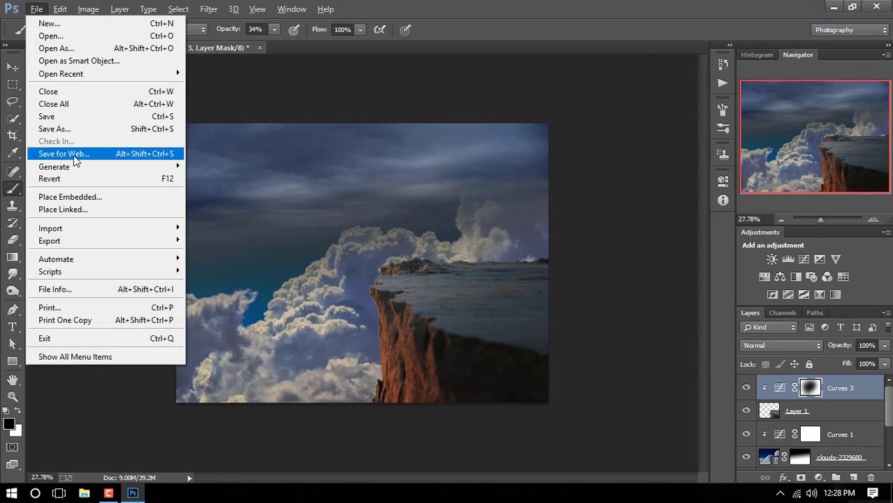
click(77, 210)
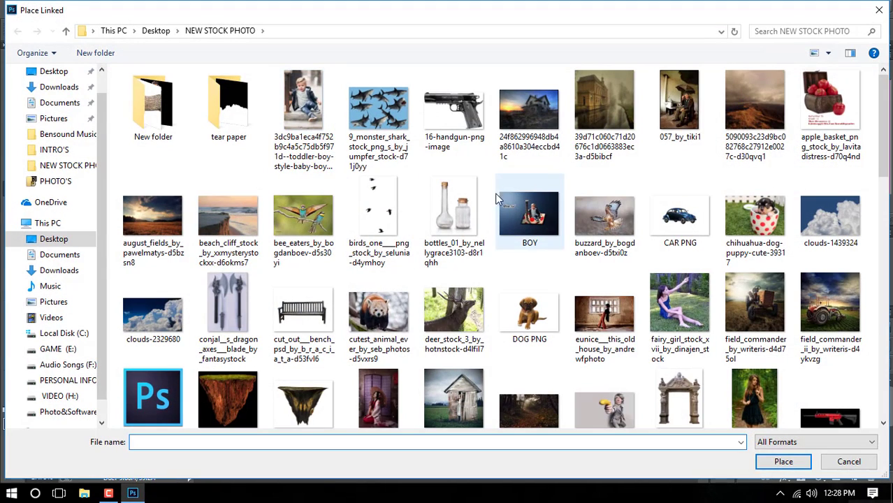
scroll(440, 248, down, 2)
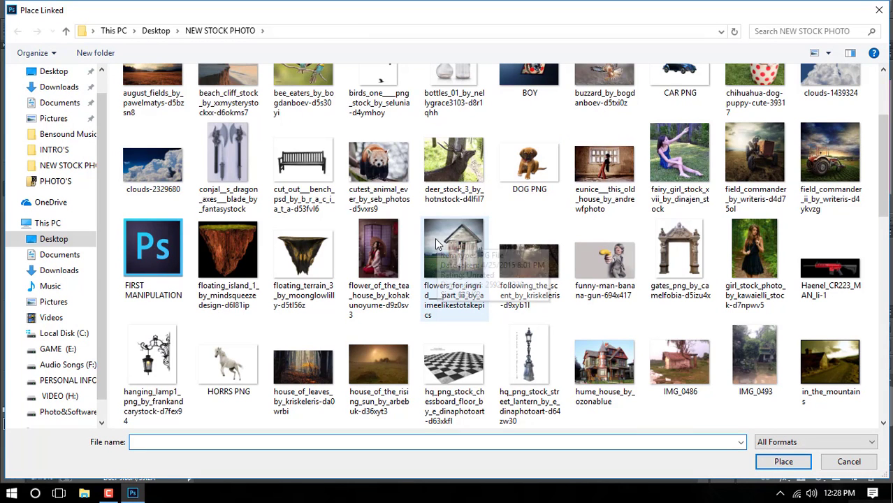
scroll(445, 256, down, 2)
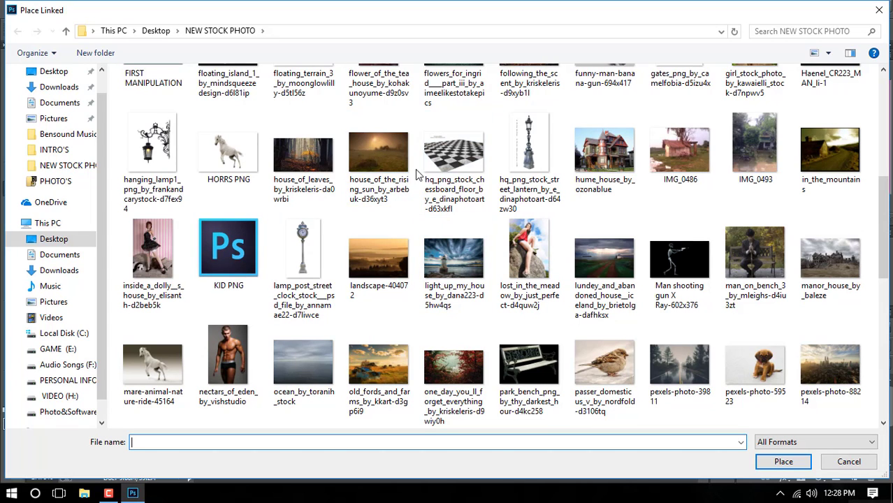
scroll(381, 189, down, 2)
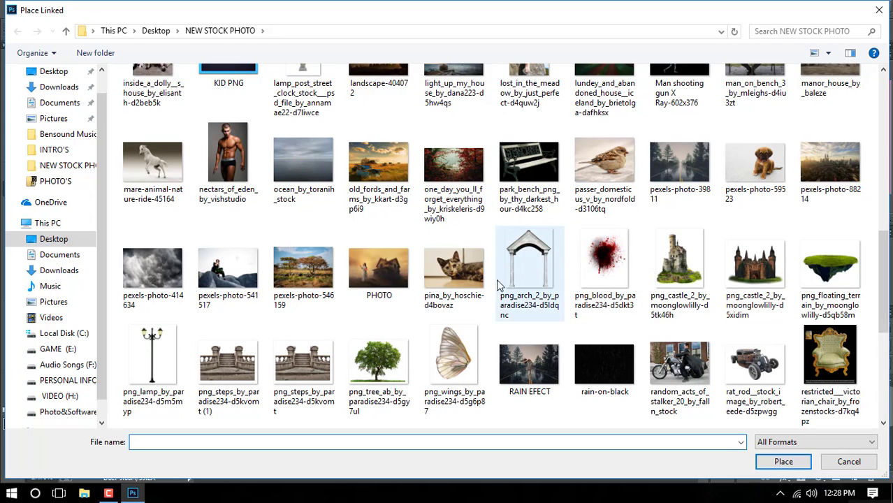
click(380, 360)
click(781, 460)
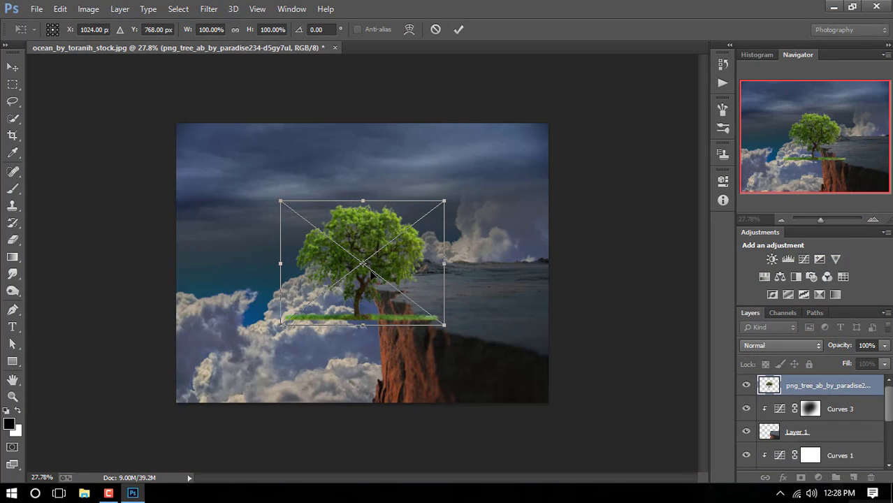
Position the tree on the cliff top and mask away its grass strip with a 100% opacity brush.
drag(370, 272, 545, 245)
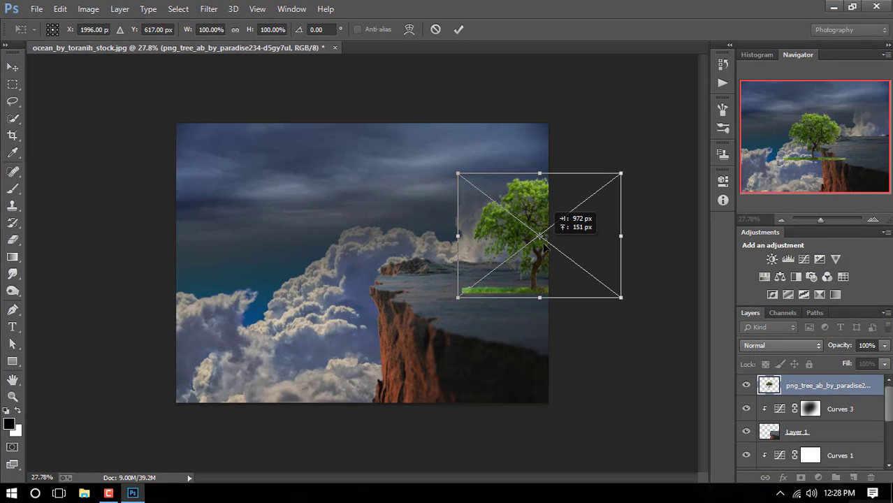
mouse_move(544, 245)
mouse_down()
mouse_move(487, 258)
mouse_move(482, 236)
mouse_up()
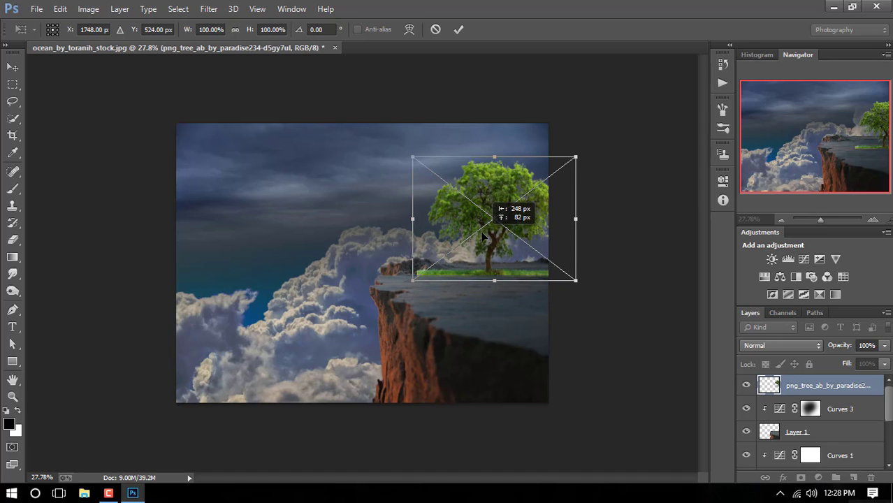
click(458, 29)
key(b)
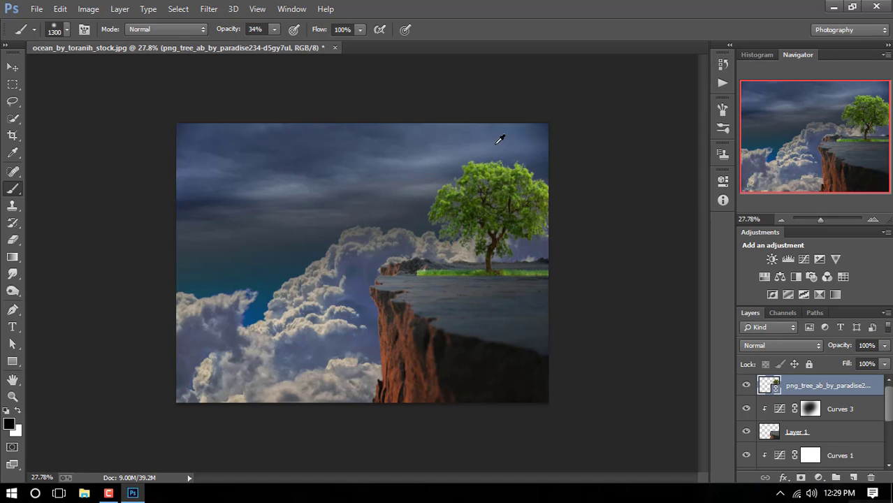
scroll(680, 343, up, 2)
click(802, 477)
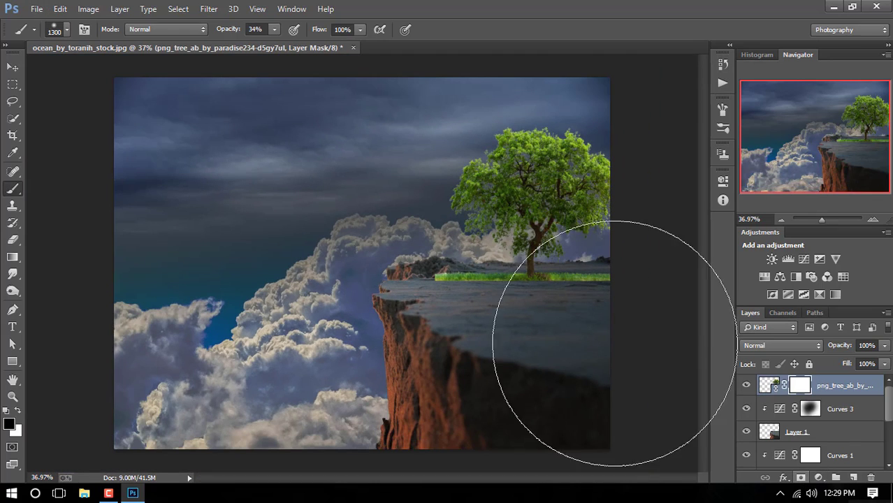
key(bracketleft)
key(bracketleft)
key(bracketleft)
key(bracketleft)
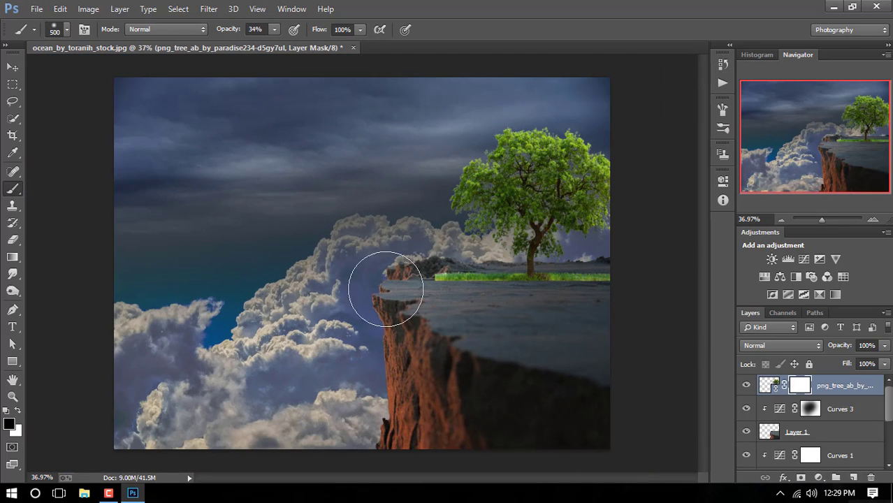
drag(435, 278, 464, 283)
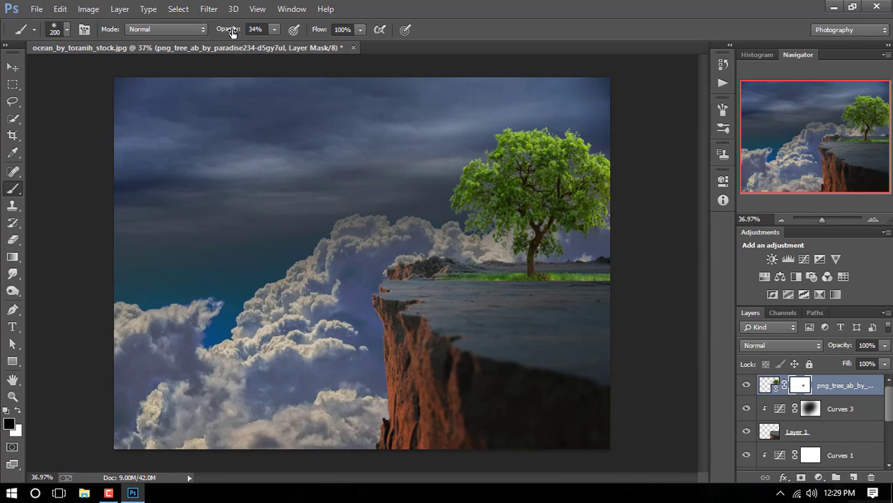
drag(231, 32, 278, 42)
mouse_move(455, 266)
mouse_down()
mouse_move(555, 288)
mouse_move(556, 275)
mouse_move(575, 287)
mouse_move(607, 275)
mouse_move(549, 297)
mouse_move(524, 295)
mouse_move(546, 299)
mouse_move(453, 304)
mouse_up()
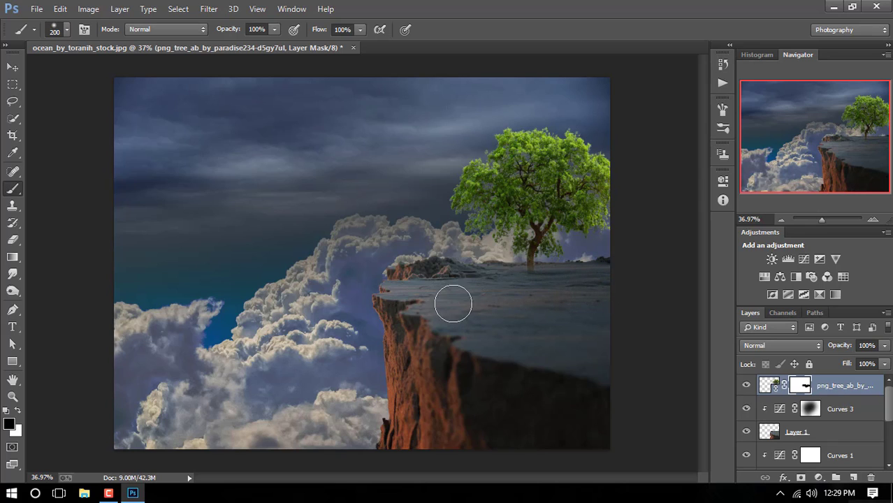
Flip the tree horizontally and enlarge it to about 125% at the cliff's right edge.
key(ctrl+t)
mouse_move(568, 292)
mouse_down()
mouse_move(604, 249)
mouse_move(610, 274)
mouse_move(541, 276)
mouse_move(576, 255)
mouse_up()
right_click(562, 270)
click(601, 248)
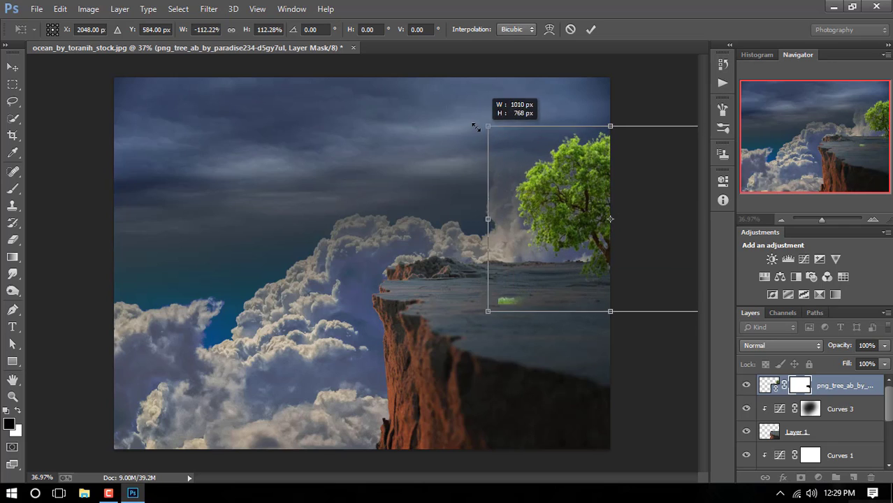
drag(501, 137, 472, 113)
drag(555, 220, 561, 198)
click(591, 29)
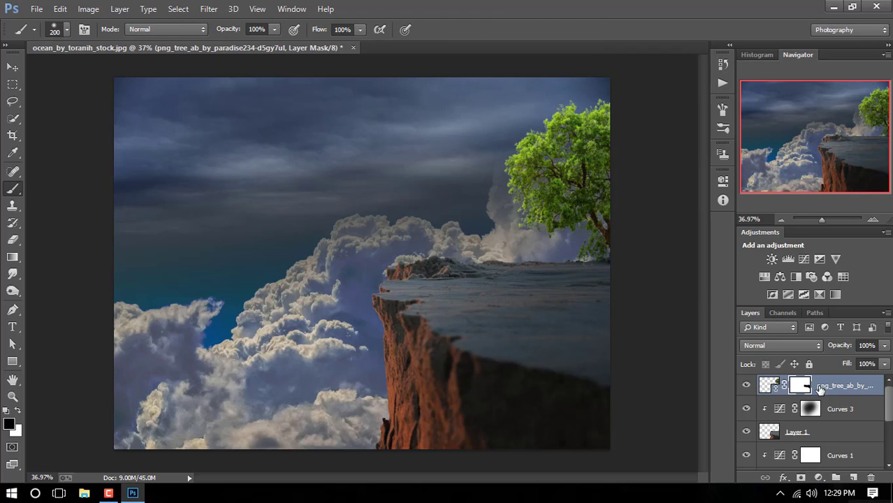
Add a Brightness/Contrast layer at brightness 40 clipped to the tree layer.
click(802, 477)
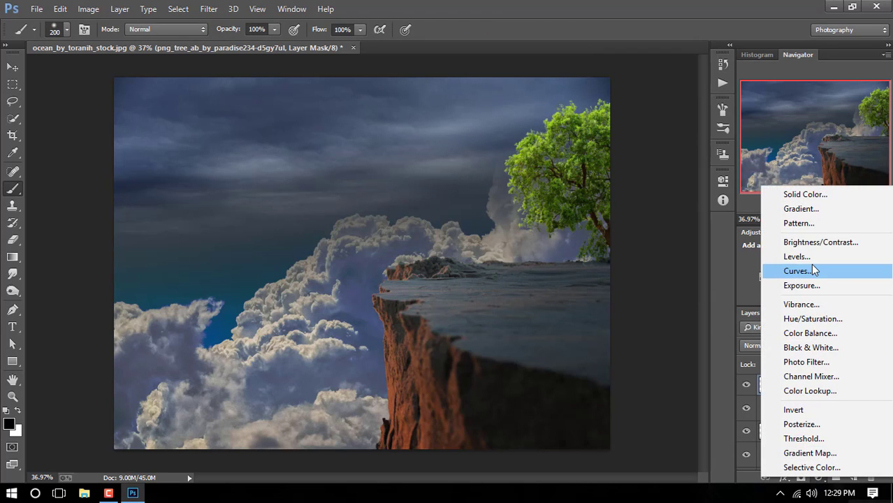
click(814, 242)
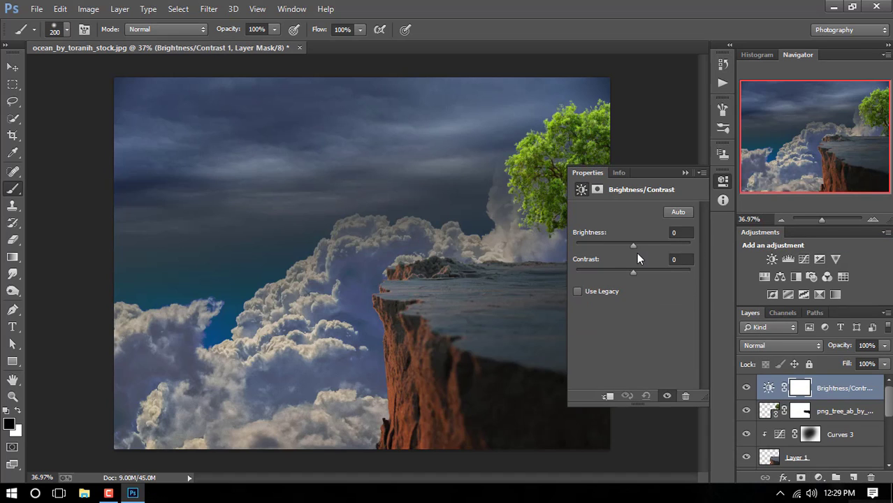
drag(634, 247, 649, 244)
click(607, 396)
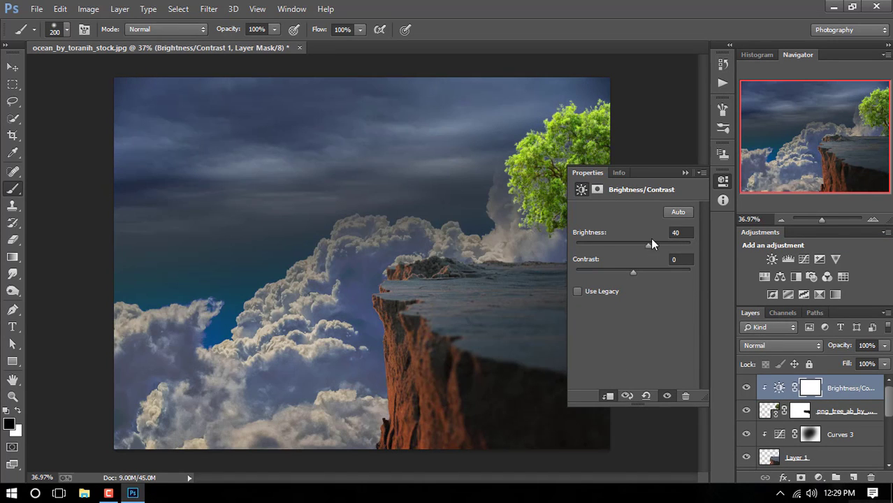
click(685, 173)
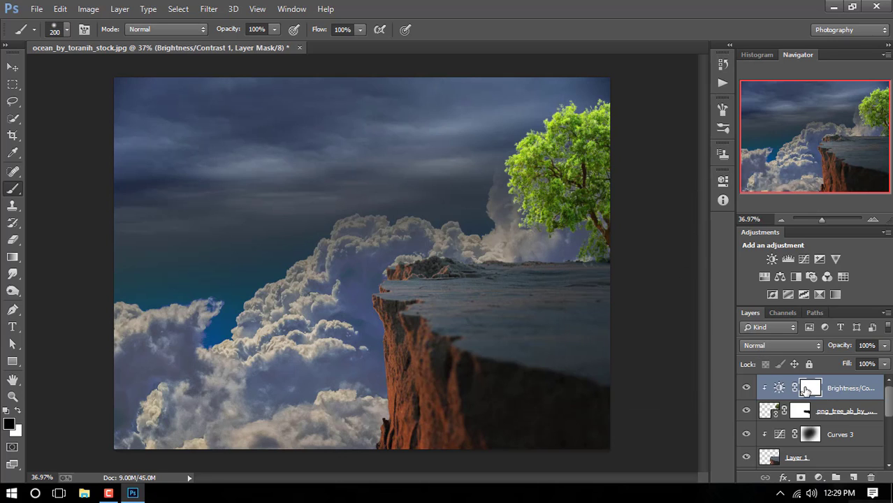
Invert its mask and paint the brightening back onto the treetop and left edge.
key(ctrl+i)
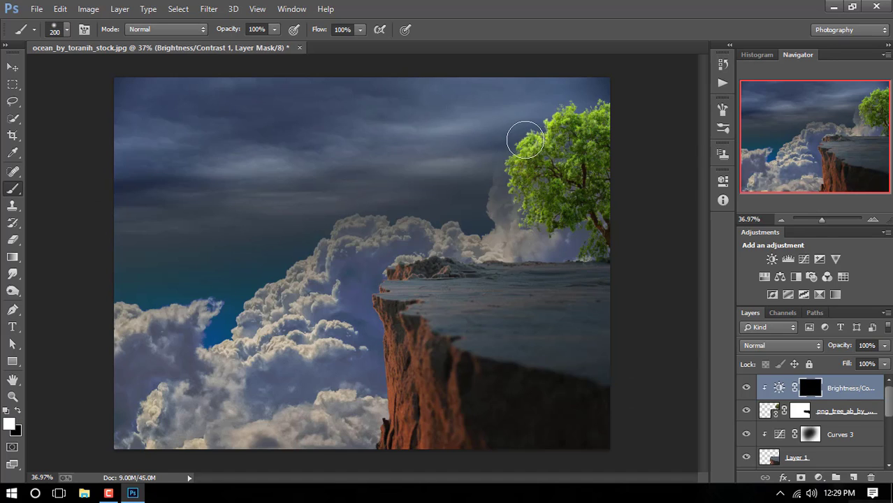
mouse_move(522, 139)
mouse_down()
mouse_move(538, 110)
mouse_move(578, 95)
mouse_move(523, 127)
mouse_move(498, 185)
mouse_move(510, 230)
mouse_move(526, 216)
mouse_move(535, 243)
mouse_up()
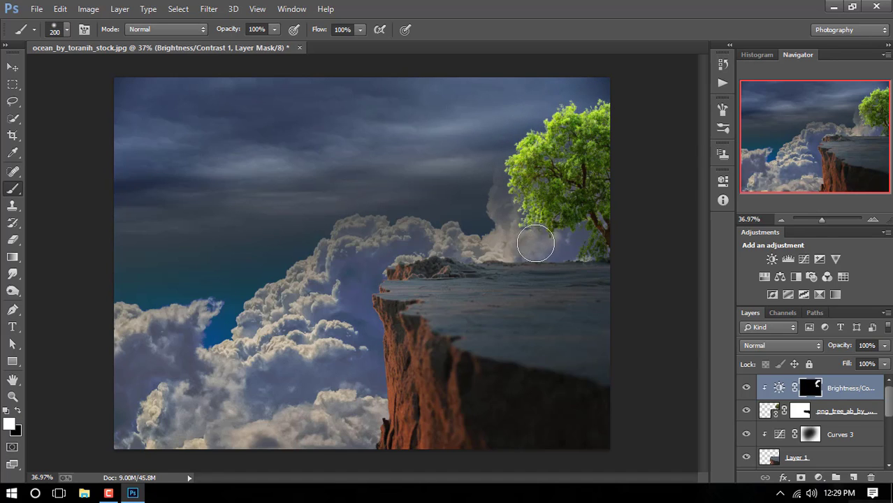
mouse_move(513, 184)
mouse_down()
mouse_move(548, 110)
mouse_move(614, 96)
mouse_move(525, 115)
mouse_move(510, 154)
mouse_move(526, 222)
mouse_up()
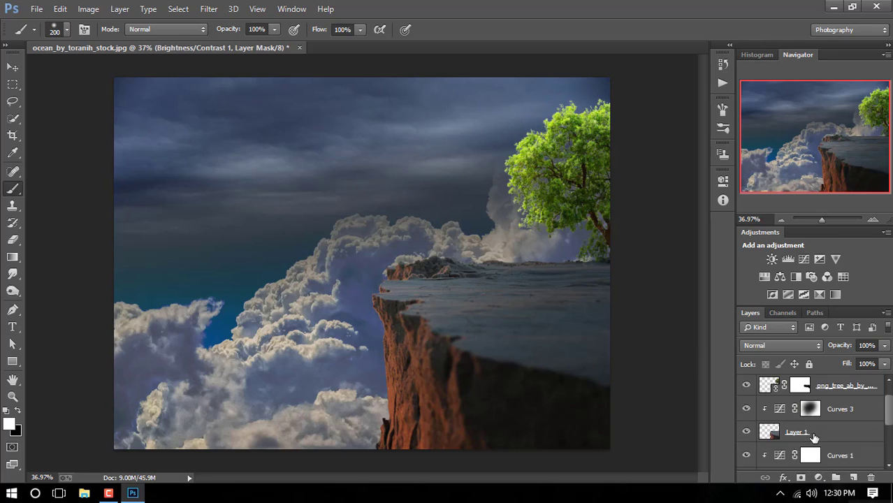
Brush the Curves 3 mask across the cliff with a 600 px brush at 43% opacity.
click(746, 410)
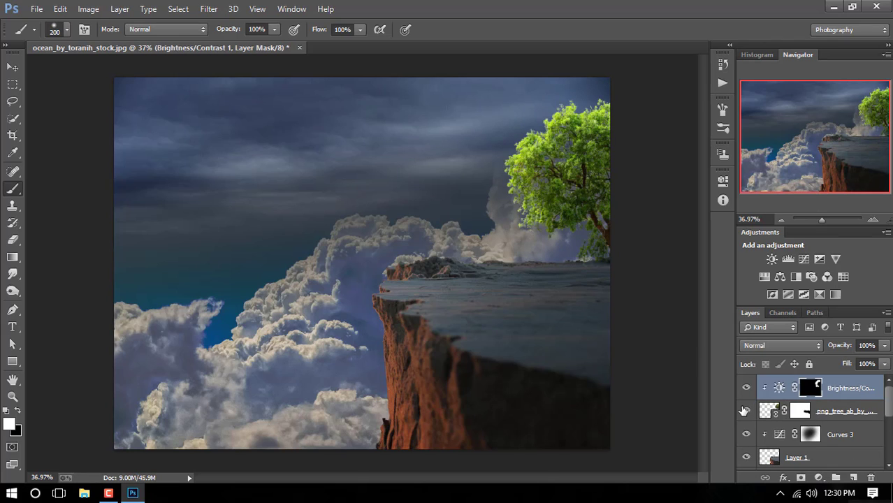
click(747, 434)
scroll(747, 433, down, 1)
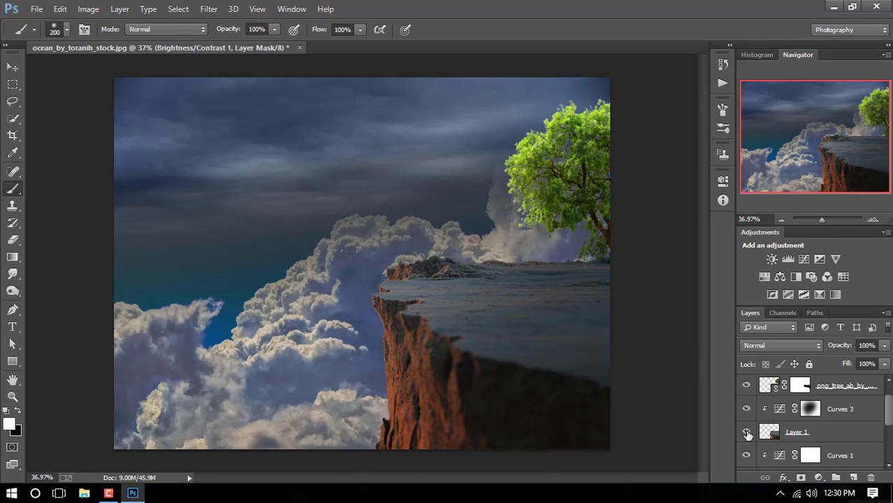
scroll(811, 408, up, 1)
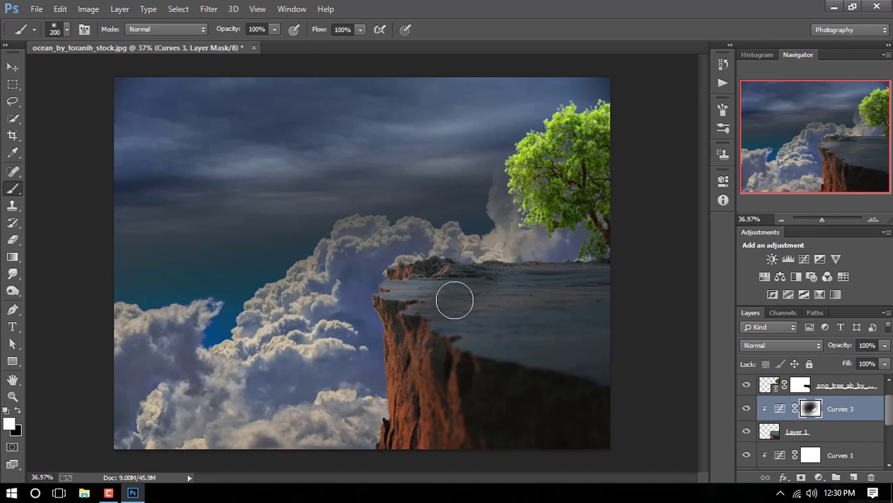
click(811, 435)
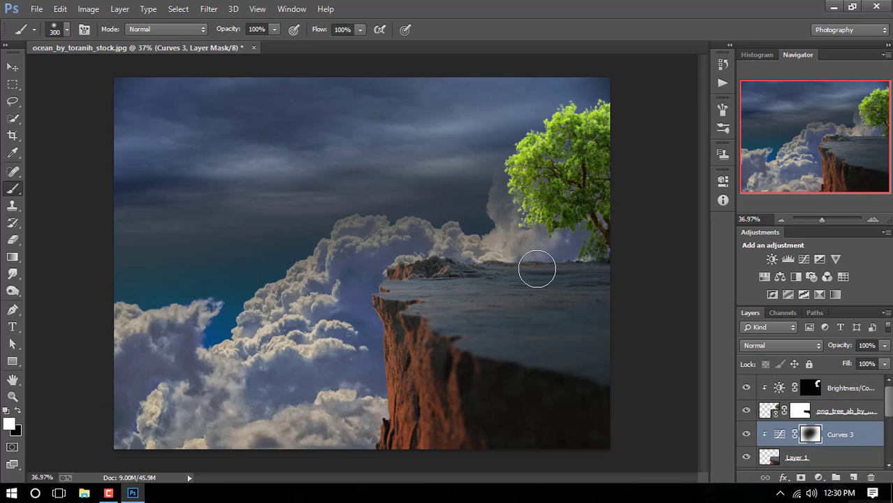
key(bracketright)
key(bracketright)
key(bracketright)
drag(226, 28, 190, 38)
mouse_move(600, 319)
mouse_down()
mouse_move(462, 424)
mouse_move(412, 410)
mouse_up()
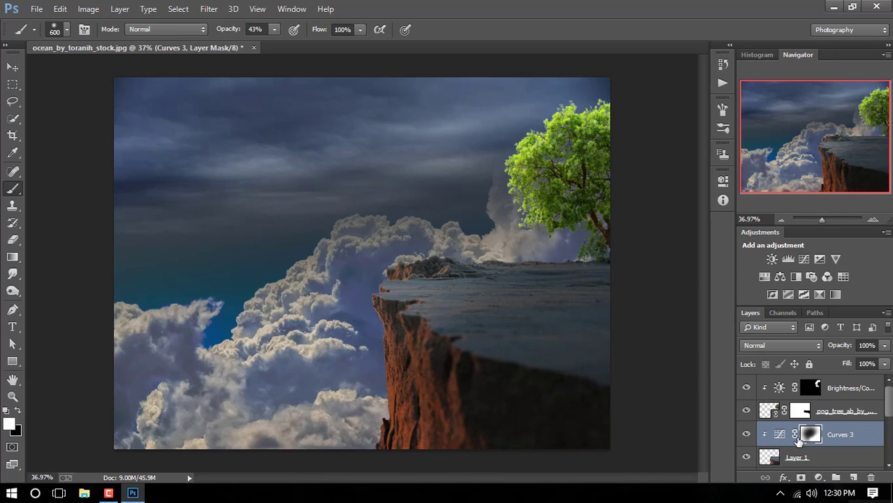
In Curves 3, pull down the Red highlights and slightly raise the Red midtones.
double_click(781, 435)
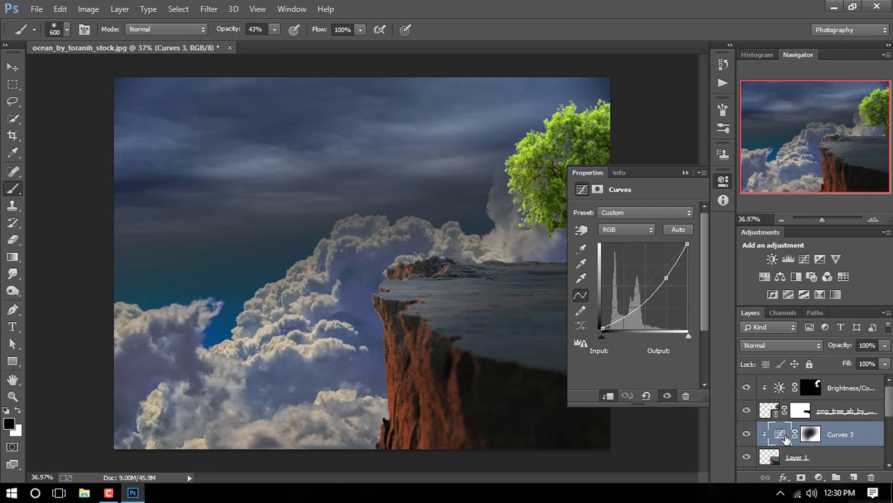
click(632, 230)
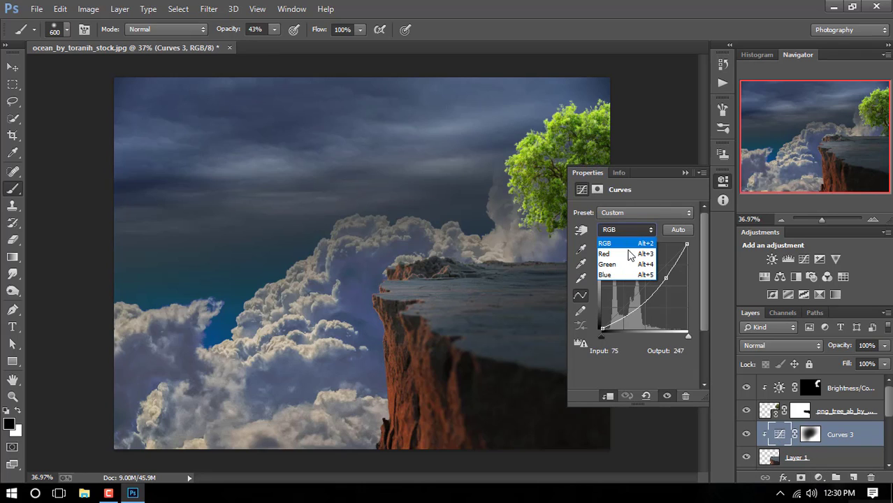
click(630, 253)
drag(689, 245, 692, 266)
drag(637, 301, 660, 291)
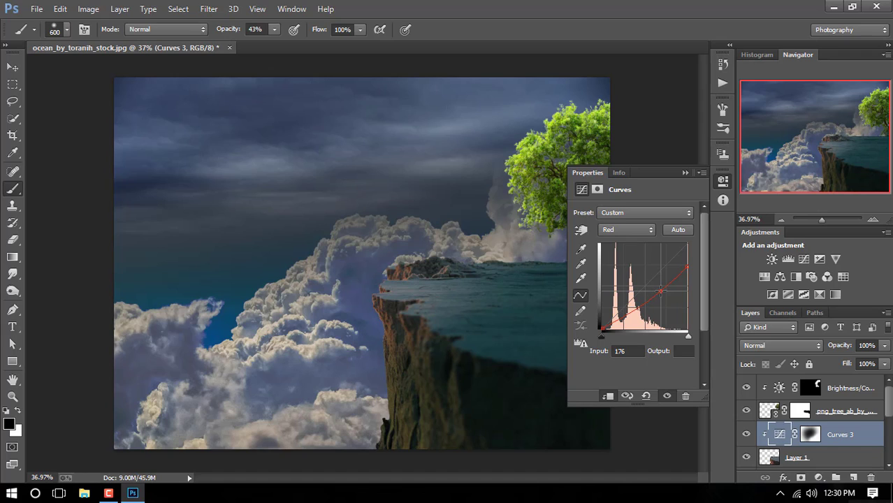
Lower the Blue and Green channel highlights in Curves 3.
click(627, 229)
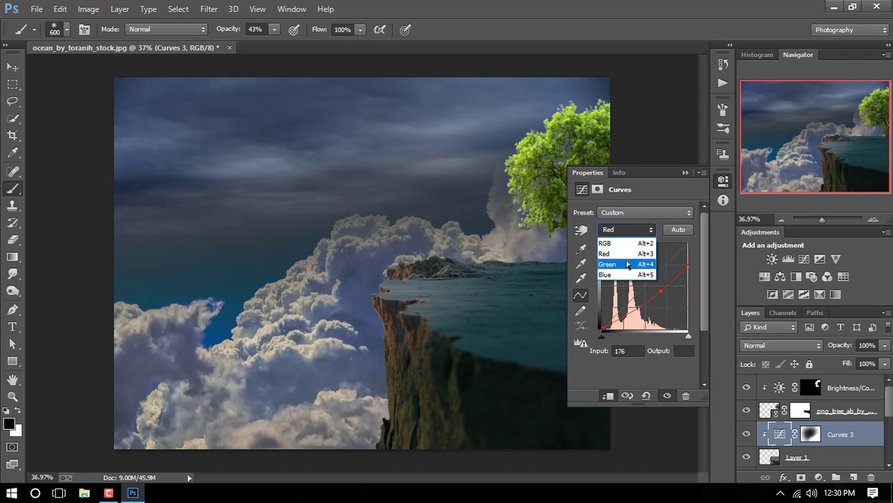
click(629, 266)
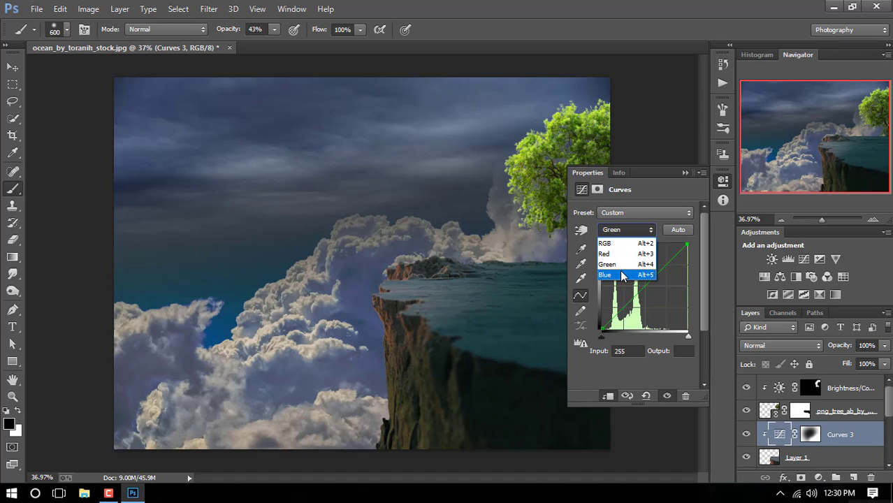
click(624, 278)
drag(687, 246, 687, 262)
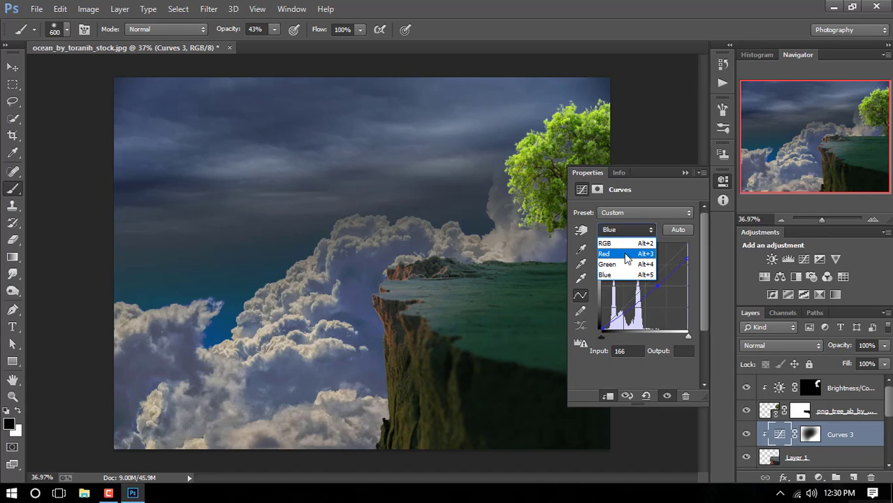
click(642, 265)
drag(688, 247, 686, 264)
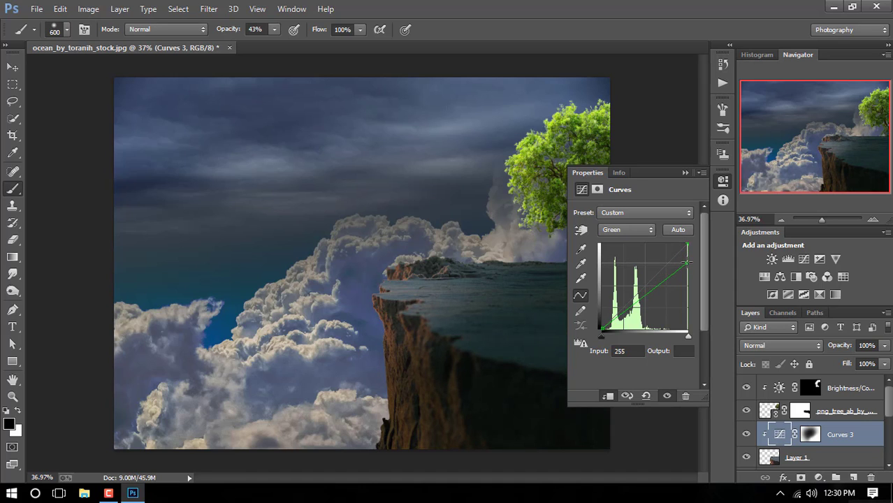
click(684, 172)
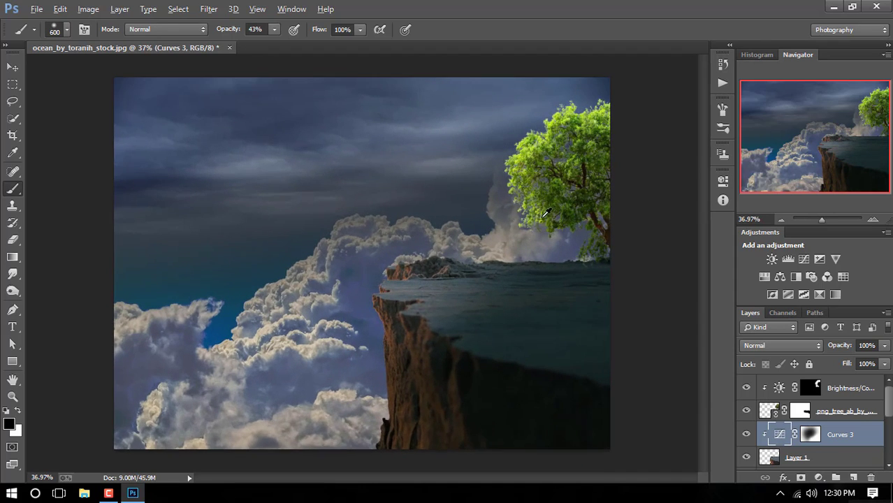
Toggle a layer to check its effect, then target the Curves 1 layer mask.
scroll(549, 213, up, 1)
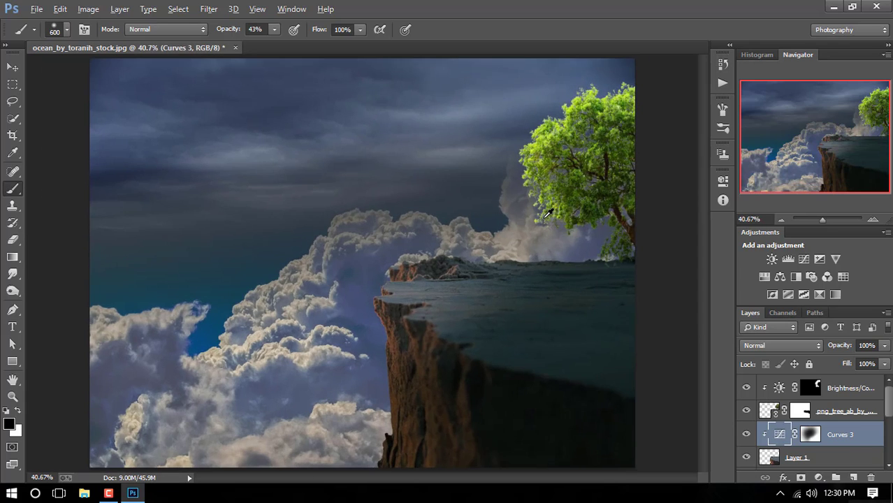
scroll(548, 213, down, 2)
scroll(838, 434, down, 2)
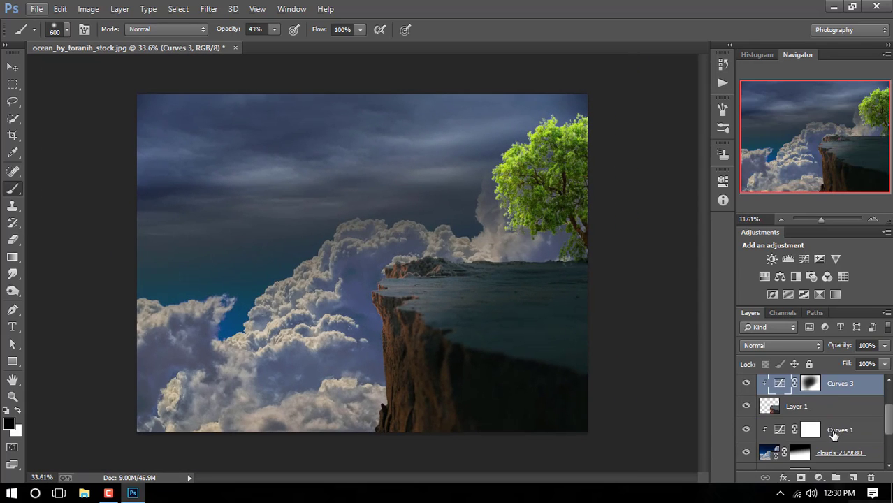
click(746, 453)
click(746, 453)
scroll(746, 453, down, 1)
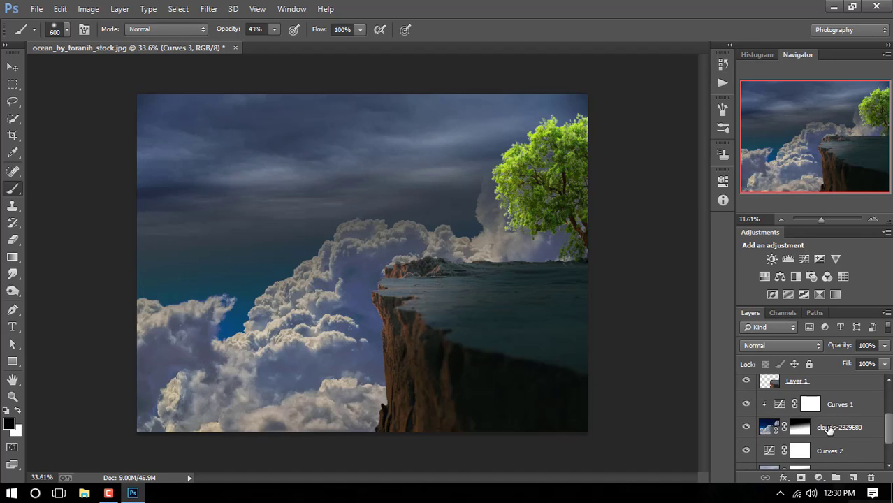
click(830, 429)
click(831, 407)
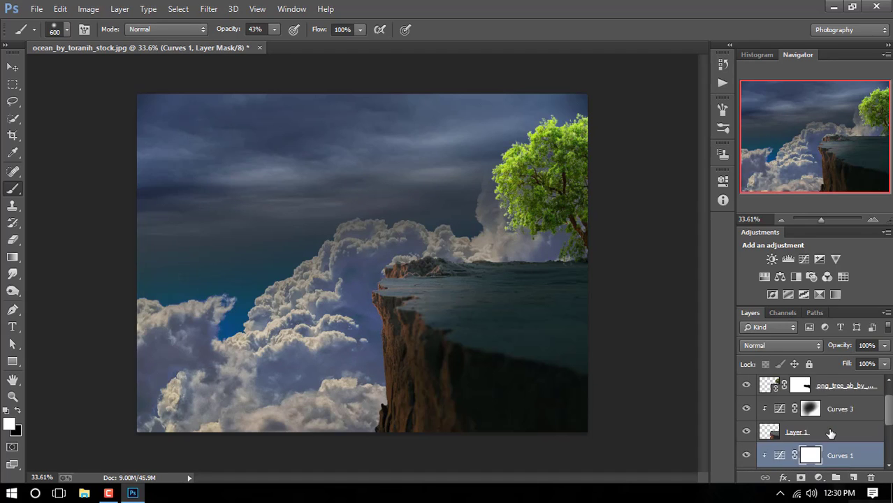
Clip the Curves 2 adjustment to Layer 0 so only the sky layer is affected.
scroll(829, 434, down, 2)
click(746, 434)
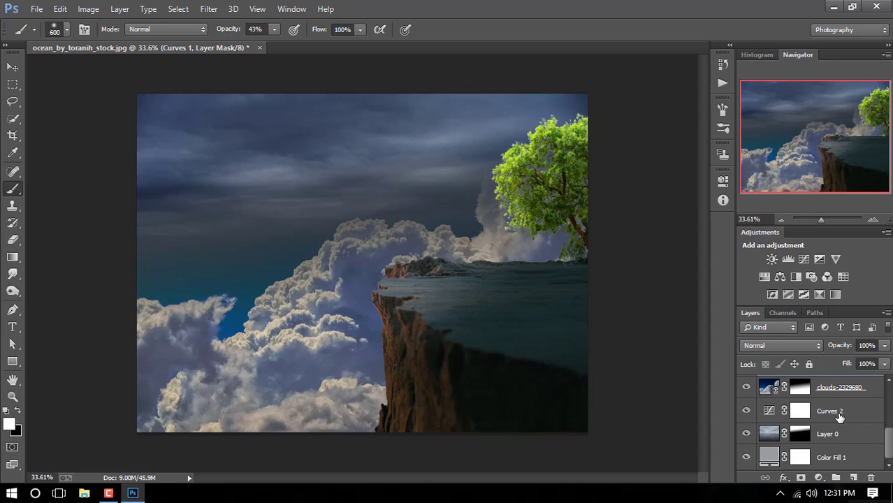
right_click(767, 416)
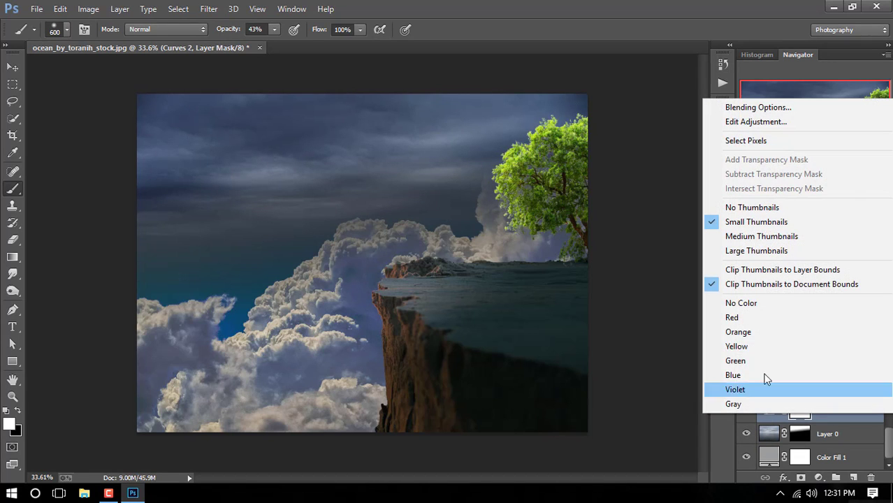
click(838, 412)
right_click(838, 412)
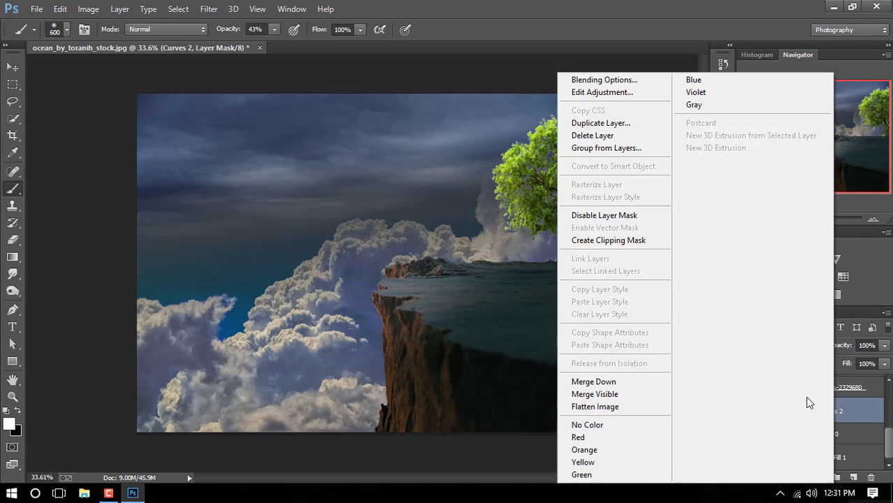
click(599, 240)
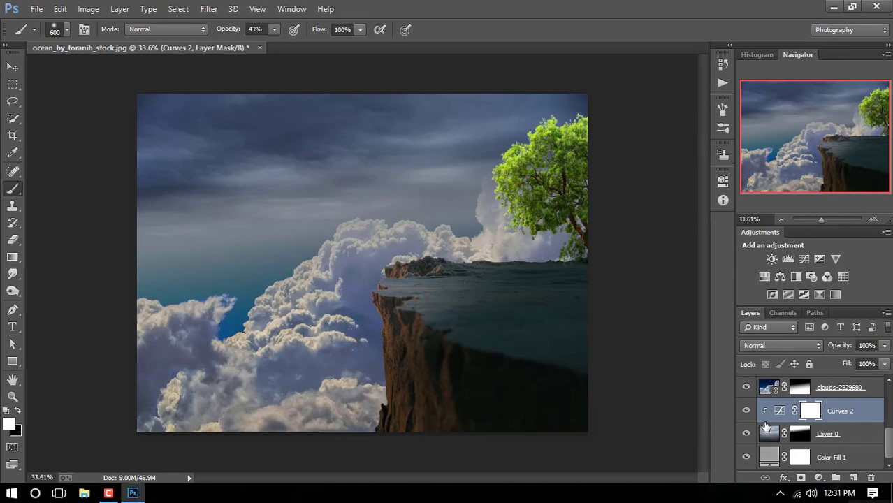
scroll(796, 424, up, 1)
scroll(797, 425, up, 1)
scroll(797, 425, up, 1)
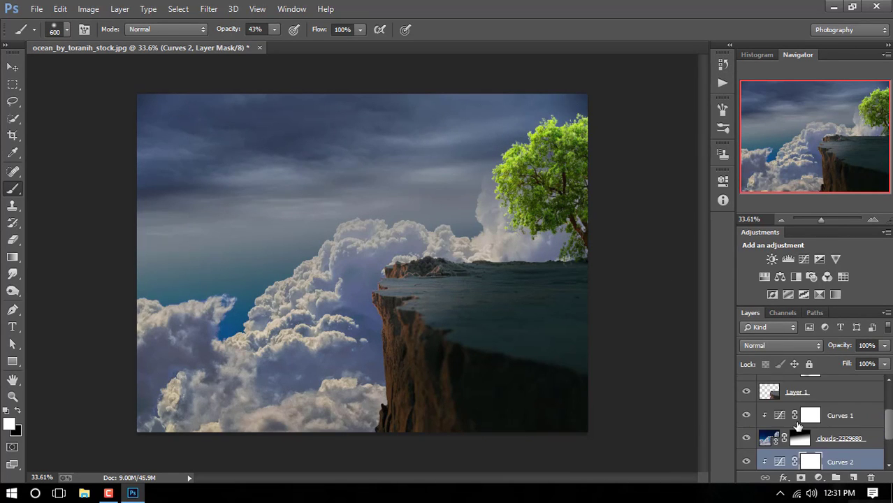
scroll(795, 424, up, 1)
scroll(779, 384, up, 1)
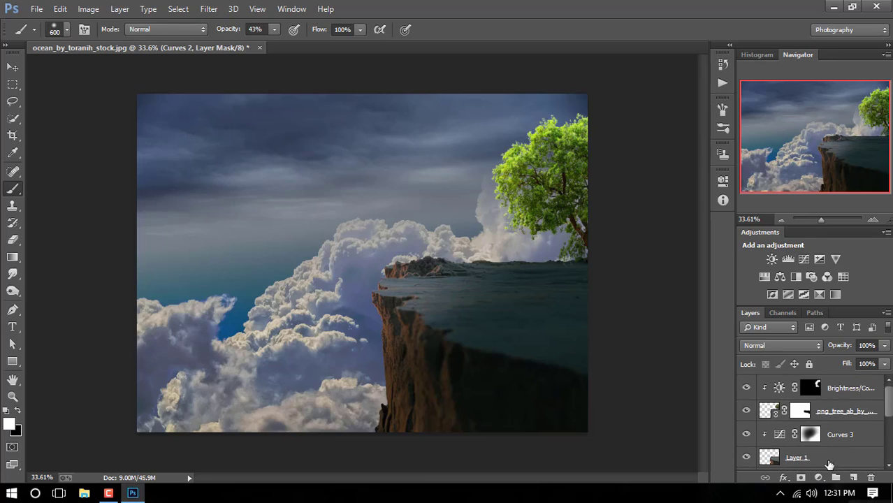
click(36, 8)
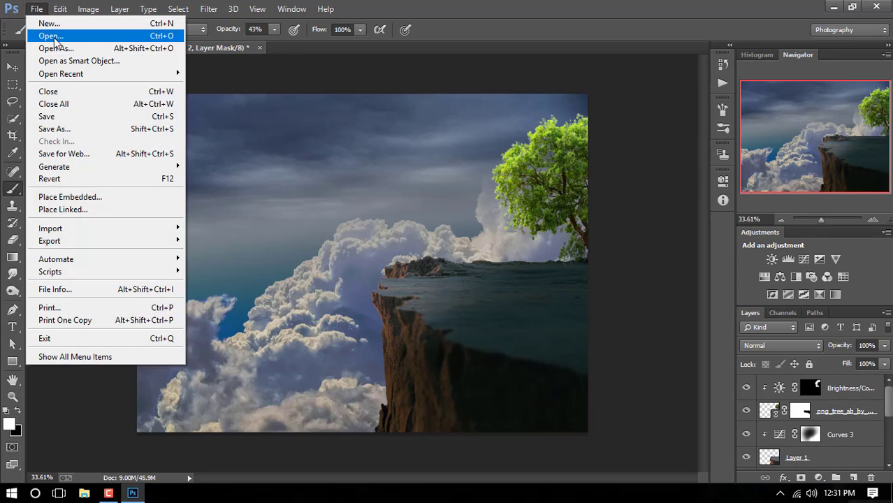
Open HIRL PNG from the Desktop, drag the girl into the ocean composite, and close it.
click(54, 38)
click(36, 70)
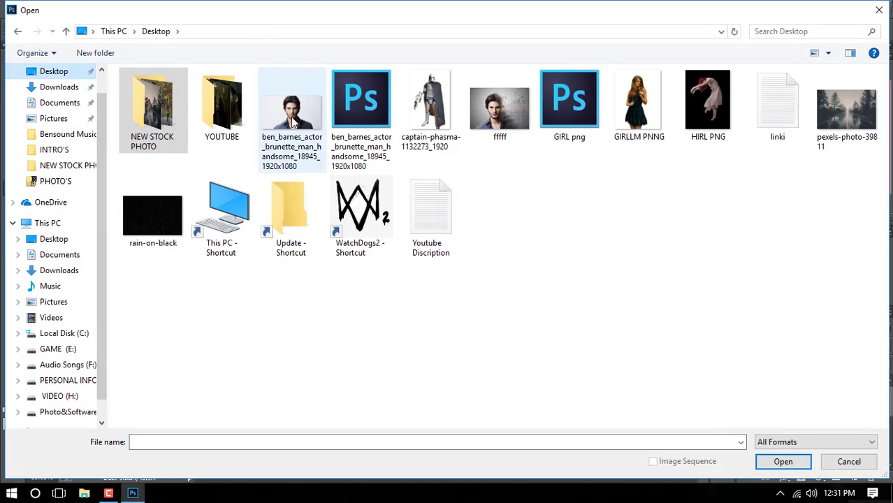
click(704, 105)
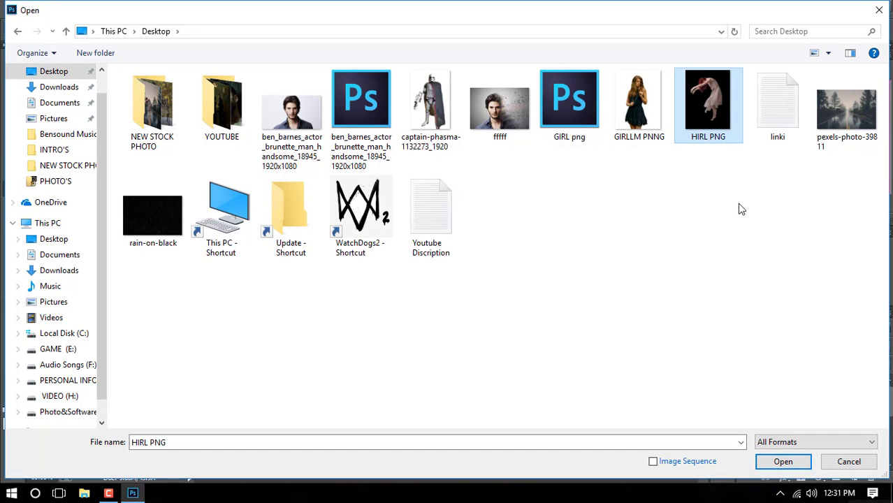
click(783, 461)
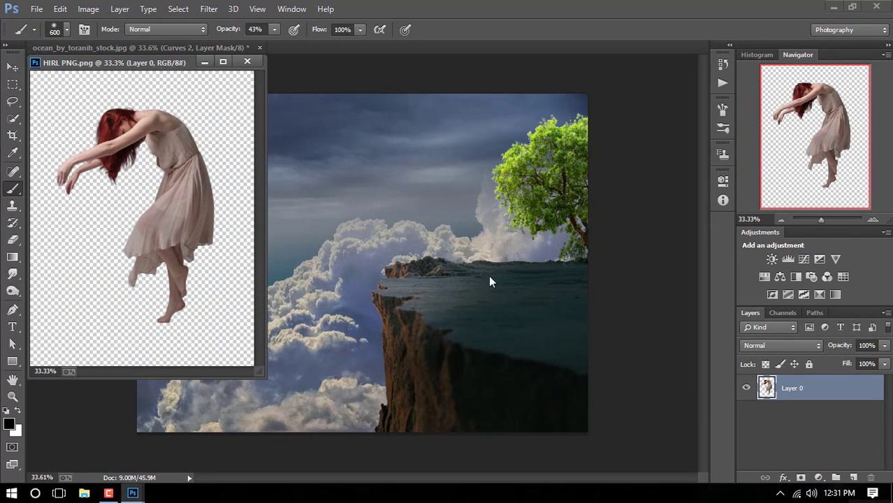
drag(210, 208, 475, 235)
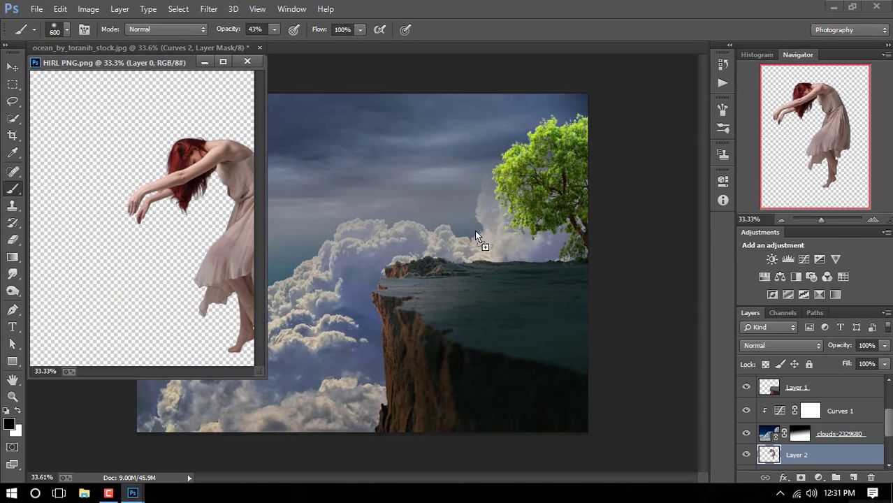
click(247, 61)
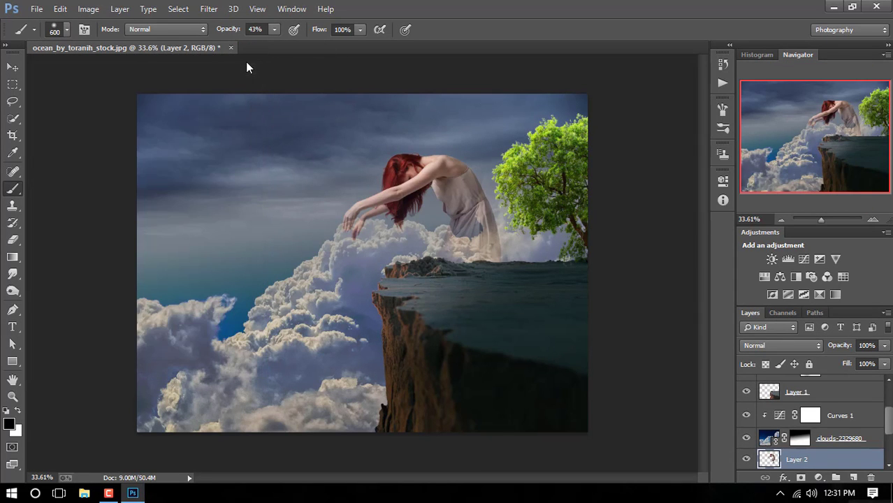
Shrink the girl and move her Layer 2 to the top of the stack.
key(ctrl+t)
mouse_move(500, 153)
mouse_down()
mouse_move(463, 187)
mouse_move(439, 236)
mouse_move(290, 246)
mouse_move(490, 248)
mouse_up()
key(Return)
key(b)
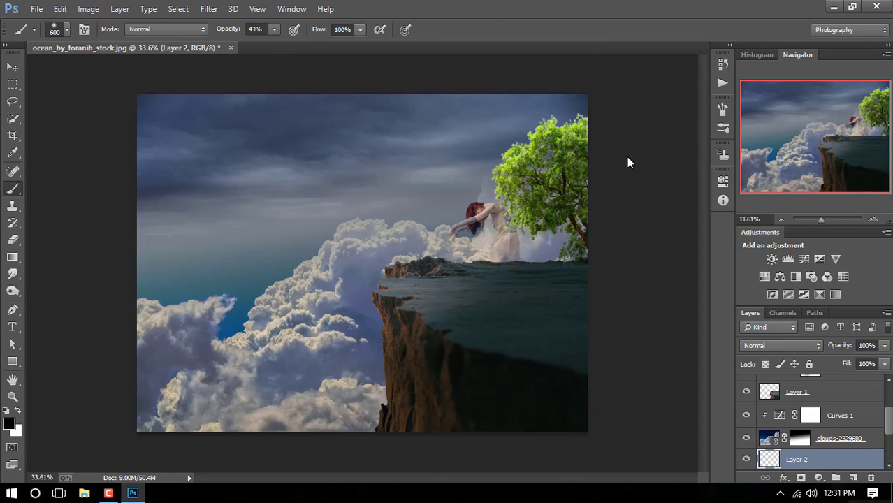
scroll(811, 426, down, 2)
mouse_move(797, 434)
mouse_down()
mouse_move(820, 386)
mouse_move(820, 407)
mouse_move(817, 381)
mouse_up()
Rescale the girl to about 94% and set her on the cliff top near the tree.
key(ctrl+t)
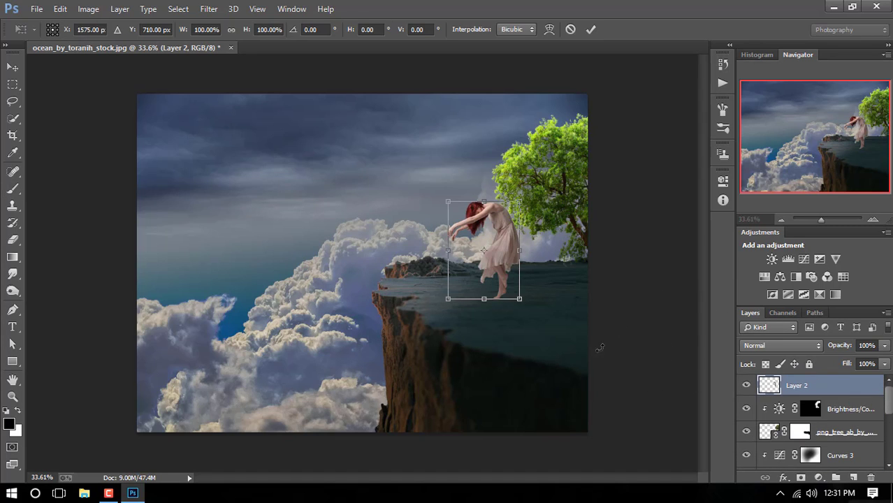
drag(500, 292, 523, 329)
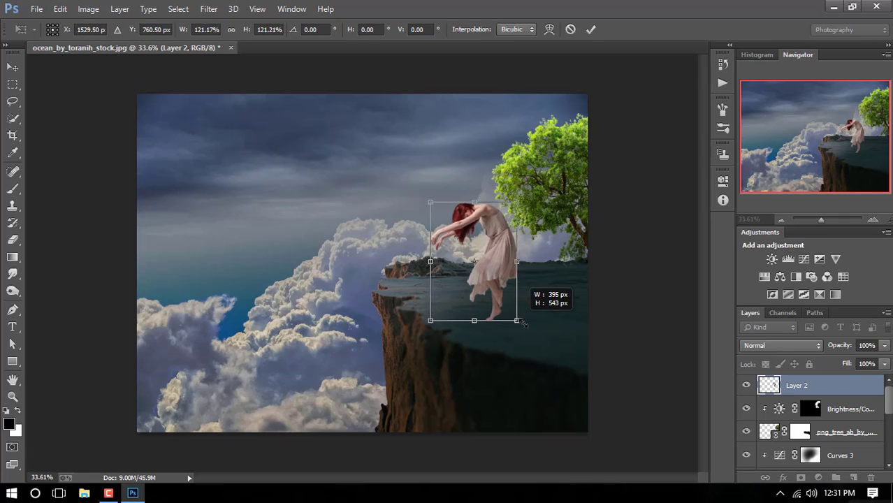
drag(525, 194, 508, 211)
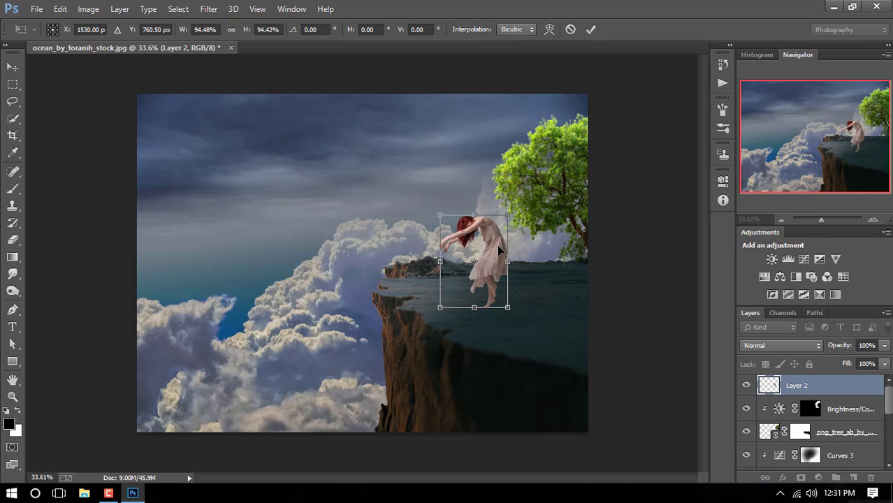
click(590, 29)
key(b)
scroll(524, 277, up, 2)
scroll(524, 277, up, 2)
Add a trial Levels adjustment above the girl, then undo it and close the panel.
drag(585, 287, 539, 289)
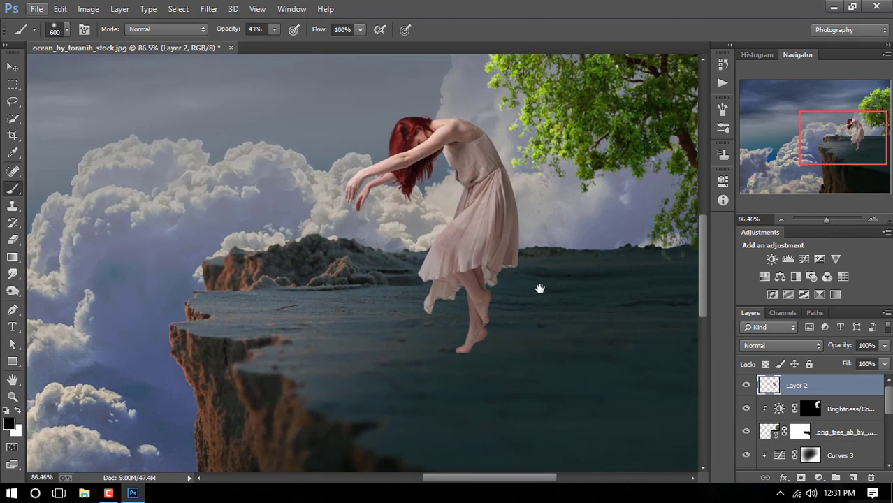
scroll(528, 279, down, 2)
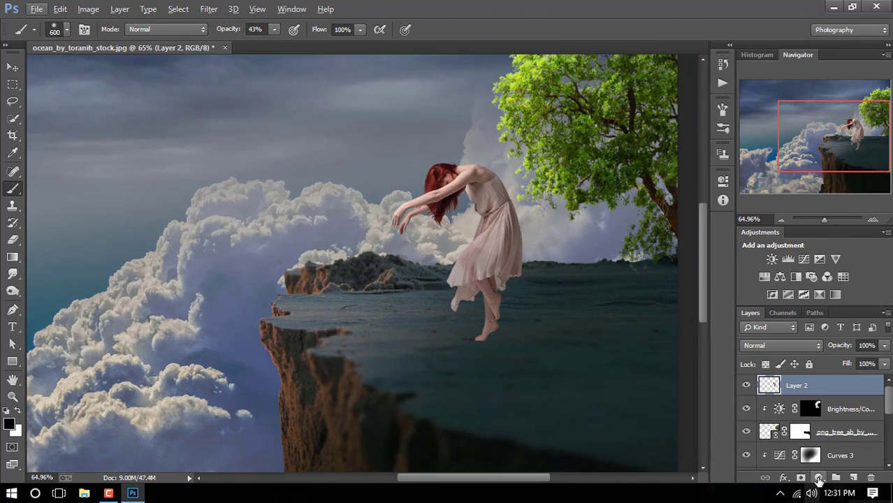
click(818, 479)
click(806, 257)
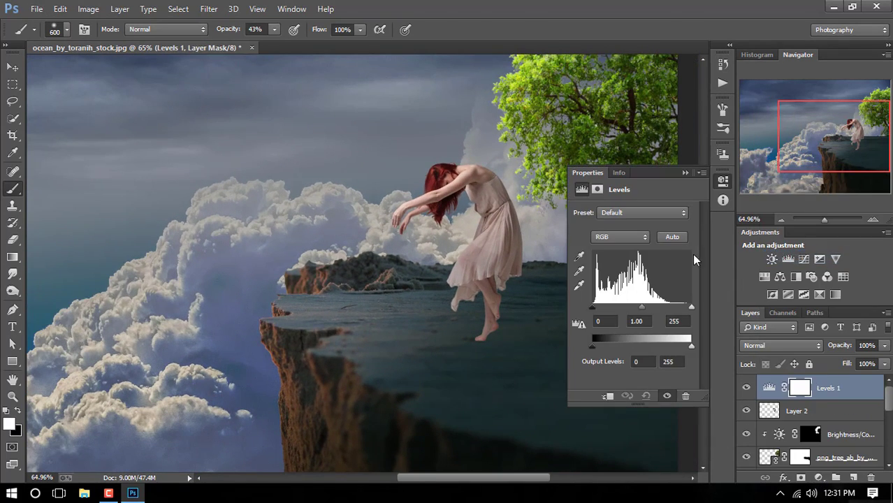
key(ctrl+z)
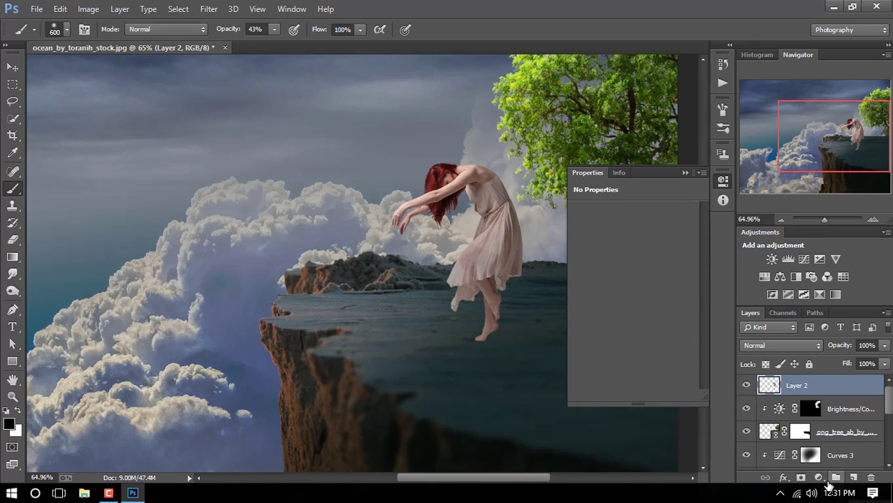
click(818, 480)
click(684, 172)
click(685, 174)
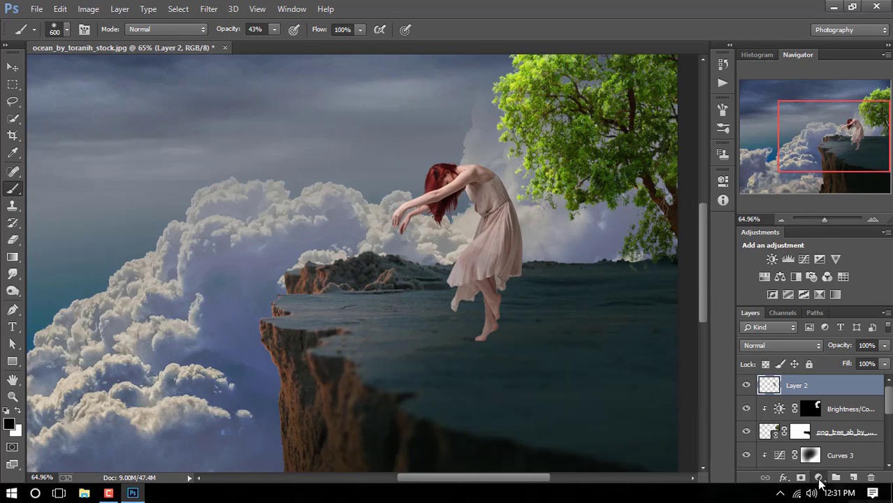
Add a Curves adjustment clipped to Layer 2, raising its midpoint to brighten her.
click(816, 478)
click(810, 273)
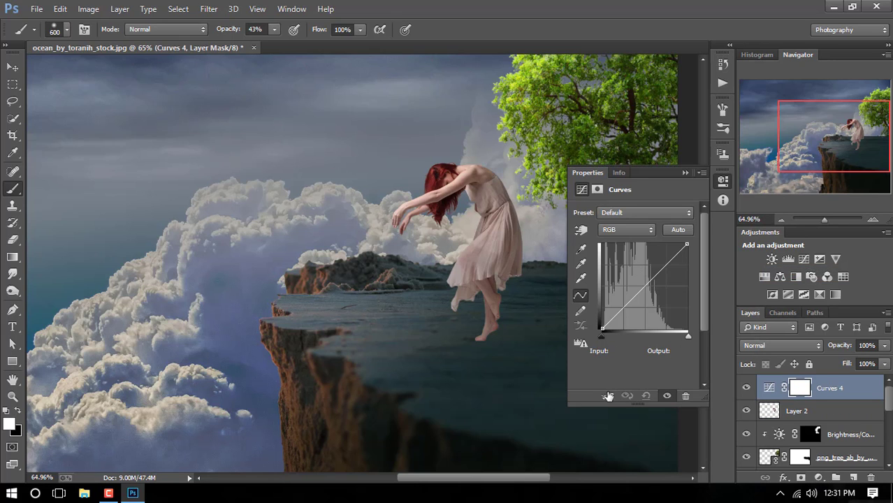
click(608, 396)
mouse_move(645, 285)
mouse_down()
mouse_move(646, 277)
mouse_move(653, 285)
mouse_up()
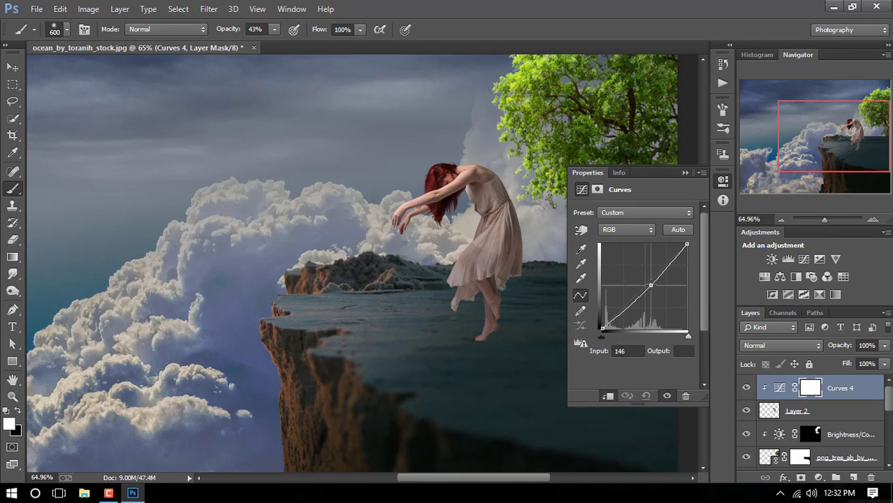
click(684, 173)
scroll(503, 252, down, 3)
scroll(503, 252, up, 3)
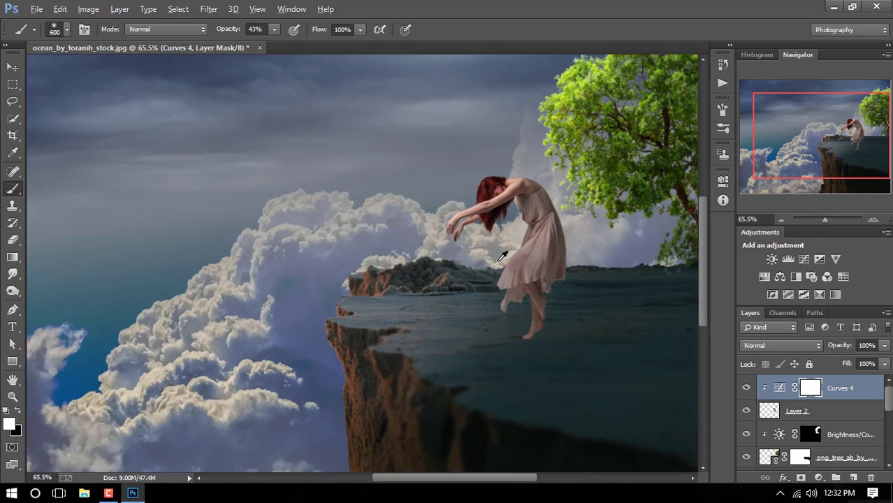
Use black and a soft 62 px brush to mask the Curves effect near her legs.
click(17, 412)
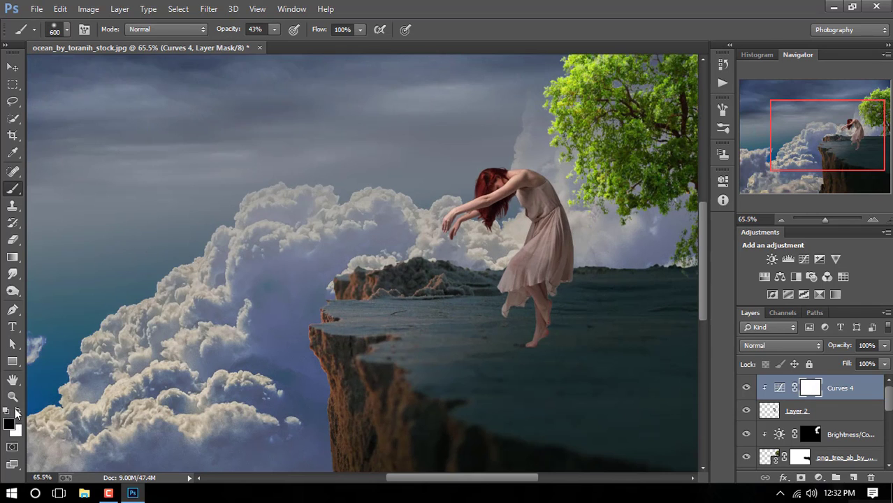
right_click(410, 201)
drag(539, 232, 494, 231)
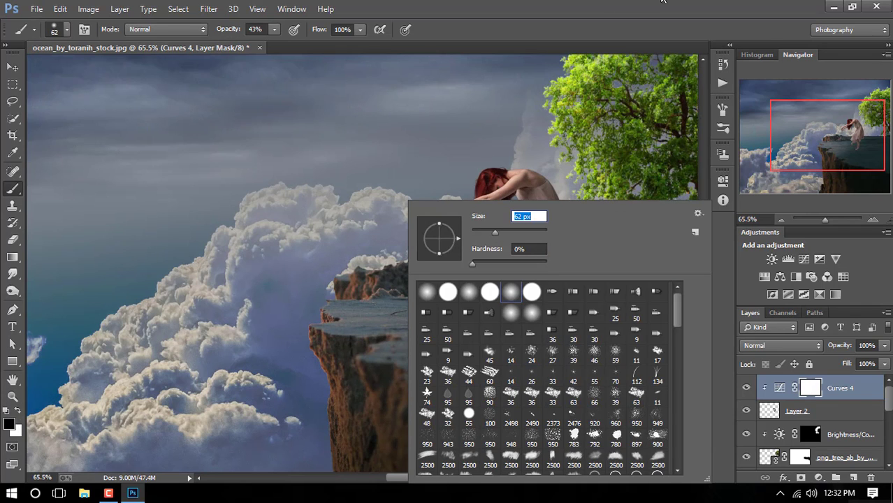
key(Return)
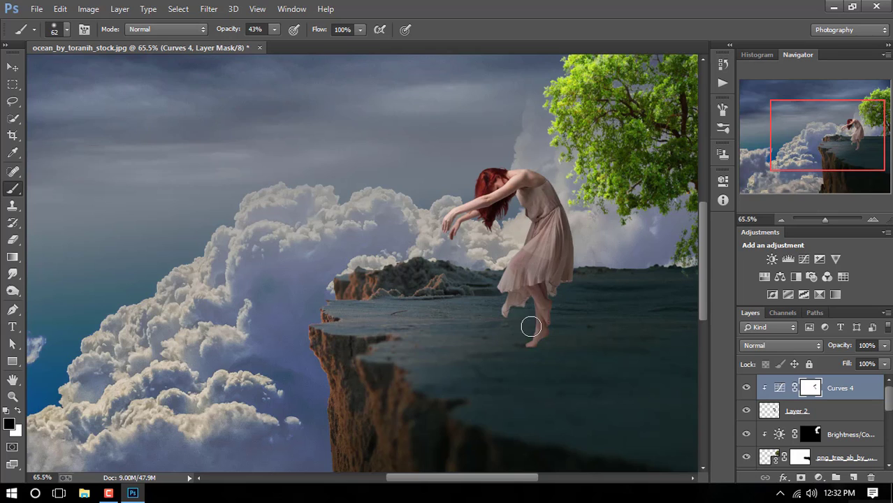
scroll(550, 379, up, 1)
scroll(858, 412, down, 1)
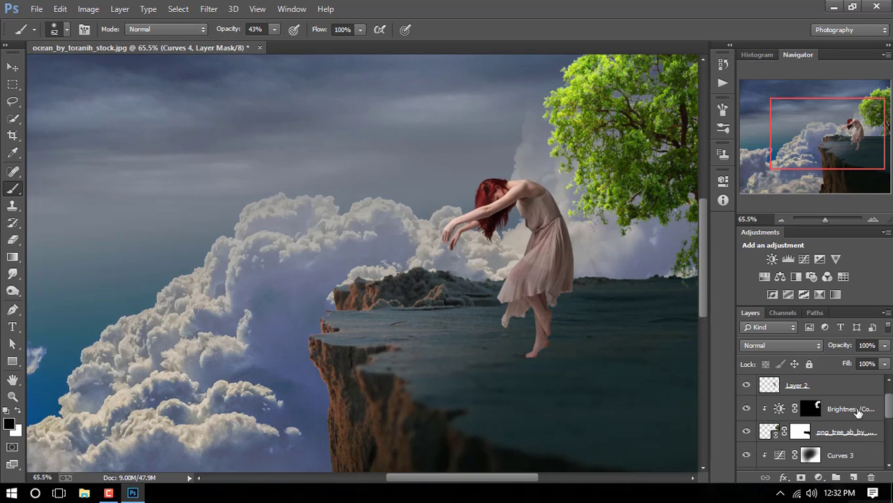
click(745, 385)
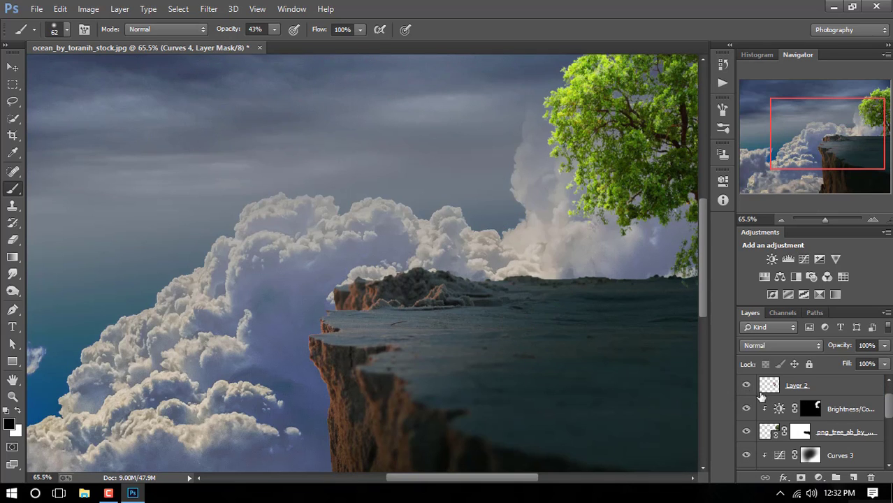
click(848, 412)
Paint a soft 19%-opacity dark shadow on a new layer beneath the girl's feet.
click(852, 477)
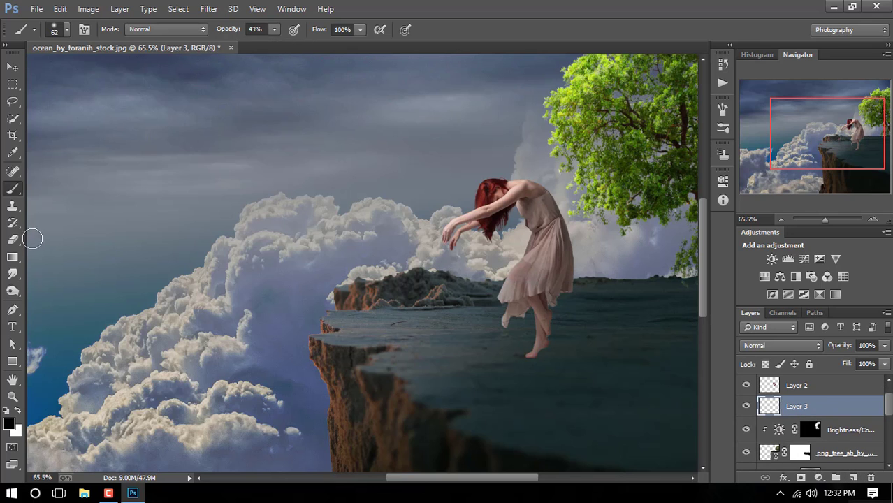
scroll(524, 356, up, 1)
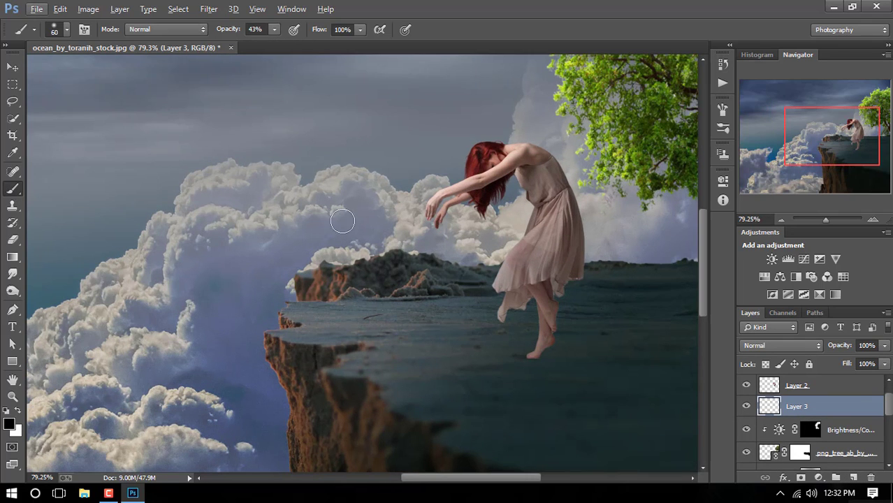
drag(233, 32, 227, 33)
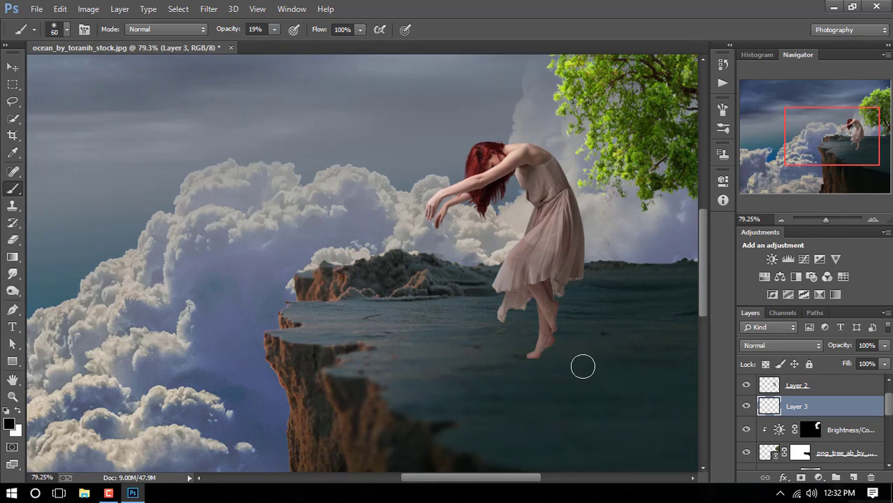
drag(538, 359, 684, 354)
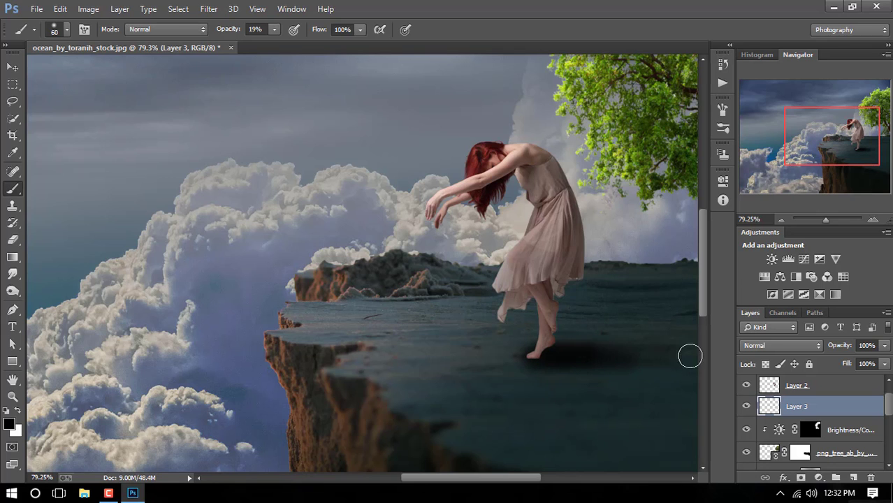
scroll(595, 312, down, 1)
scroll(595, 311, down, 1)
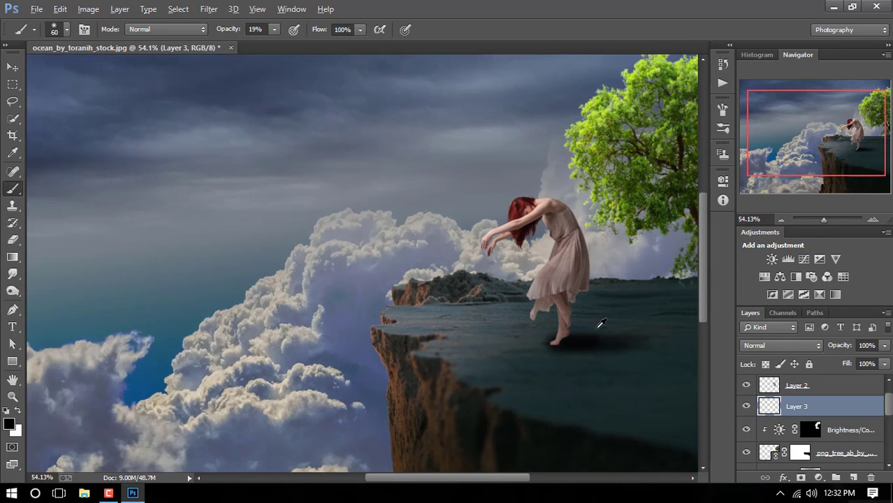
Trim the shadow with a smaller eraser, set its layer opacity to 85%, and fit the image.
drag(843, 350, 832, 350)
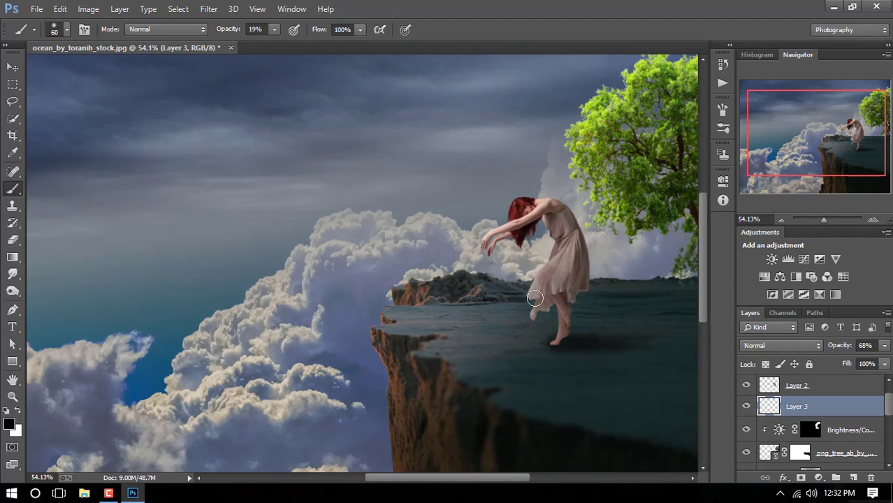
click(13, 240)
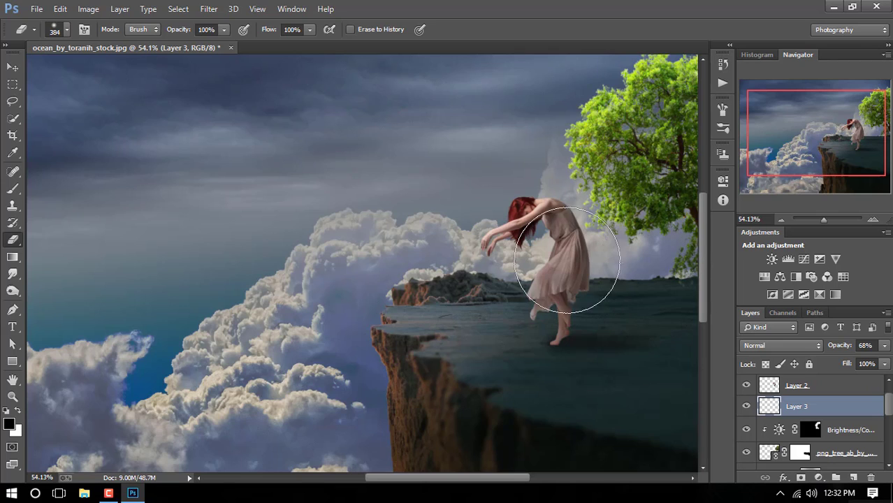
key(bracketleft)
key(bracketleft)
key(bracketleft)
key(bracketleft)
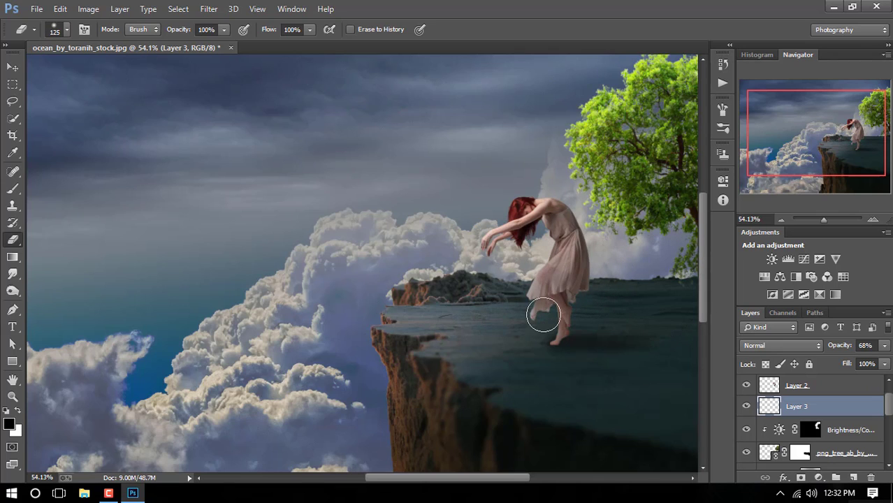
key(bracketleft)
key(bracketleft)
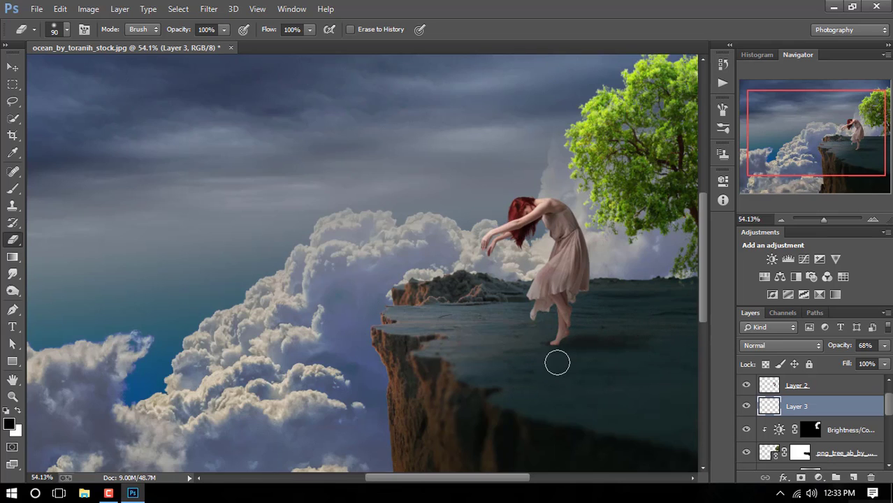
text(84)
key(Return)
drag(841, 347, 838, 347)
key(ctrl+0)
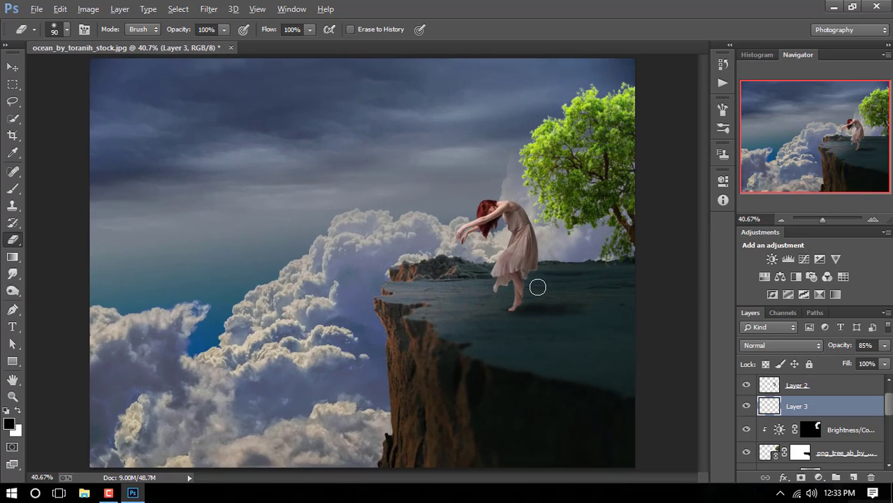
scroll(536, 288, down, 2)
scroll(806, 407, up, 1)
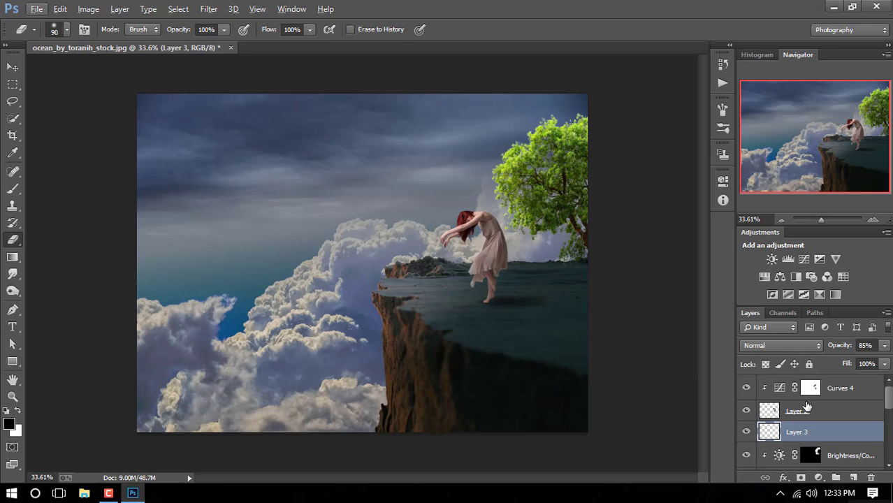
Add a Hue/Saturation adjustment above Curves 4 with Saturation -45.
click(842, 388)
click(819, 477)
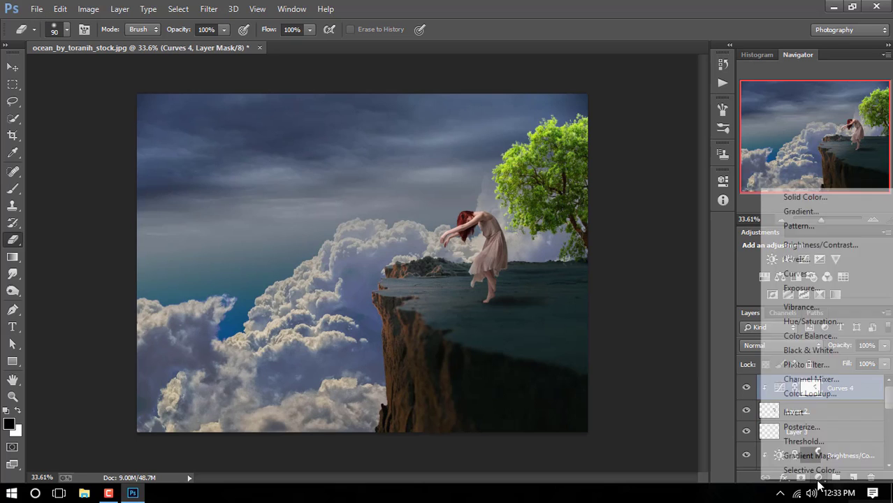
click(822, 323)
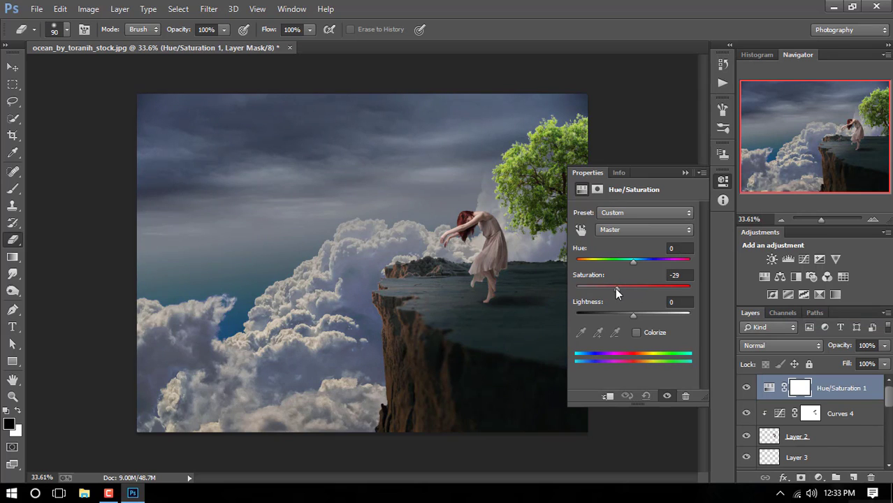
drag(618, 287, 614, 287)
click(685, 172)
scroll(817, 408, down, 1)
Create a new empty Layer 4 directly above Curves 4.
click(820, 417)
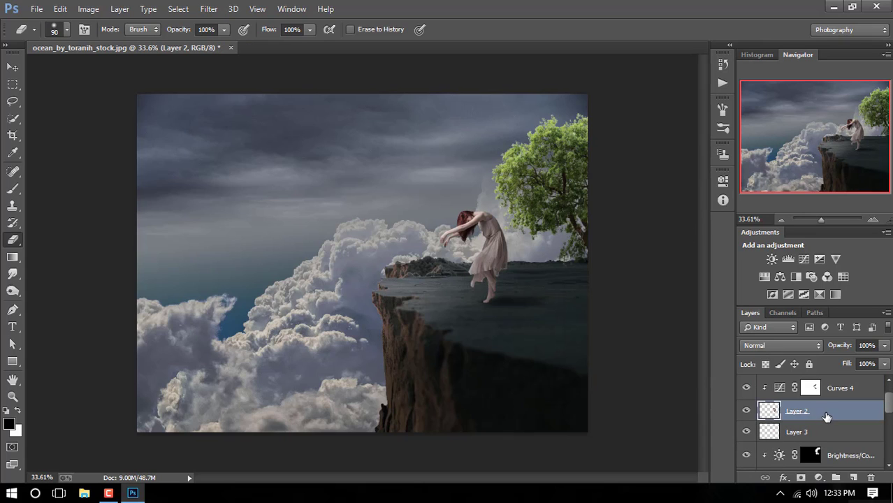
scroll(820, 419, up, 1)
click(849, 416)
click(855, 477)
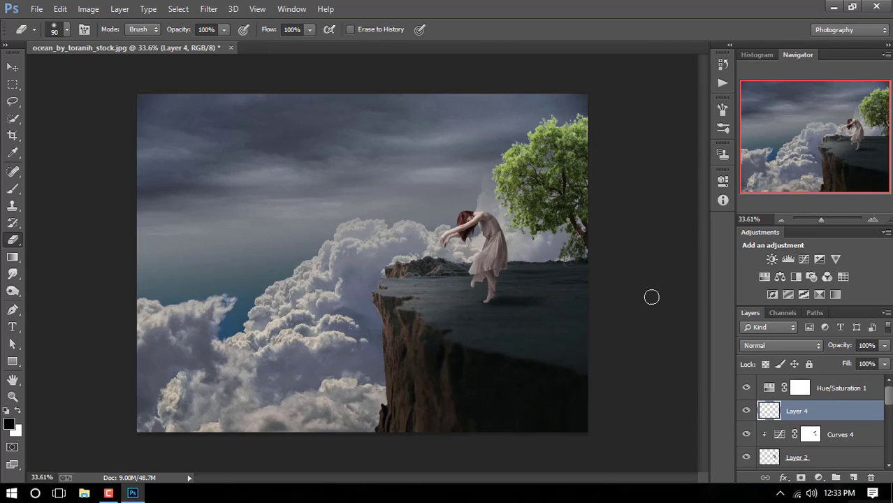
click(60, 8)
Undo a trial 50% gray fill and clip Layer 4 to the layer beneath.
click(127, 181)
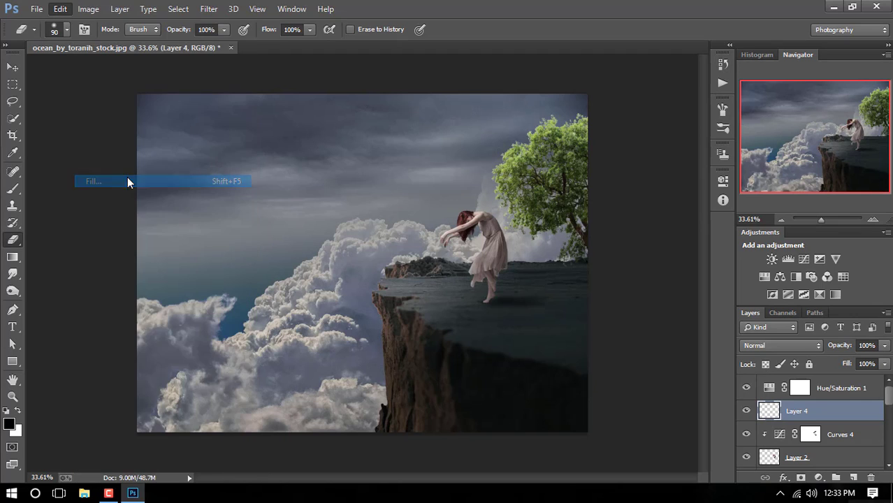
click(523, 138)
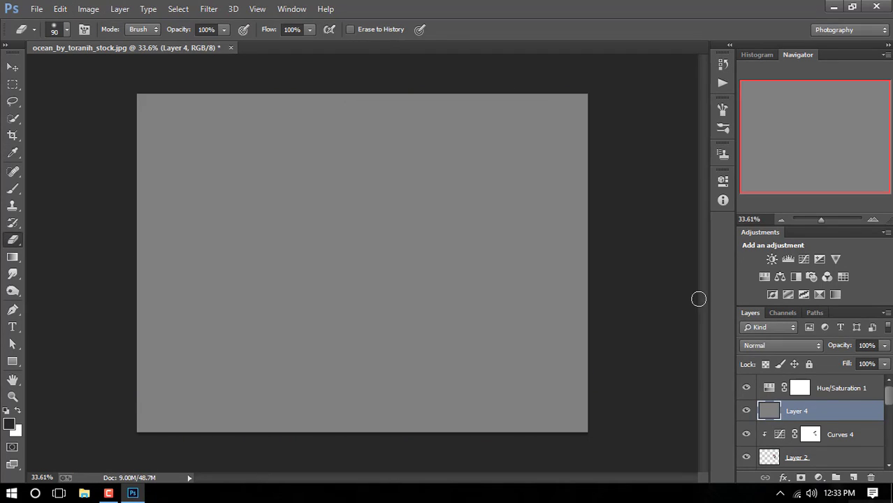
key(ctrl+z)
right_click(786, 412)
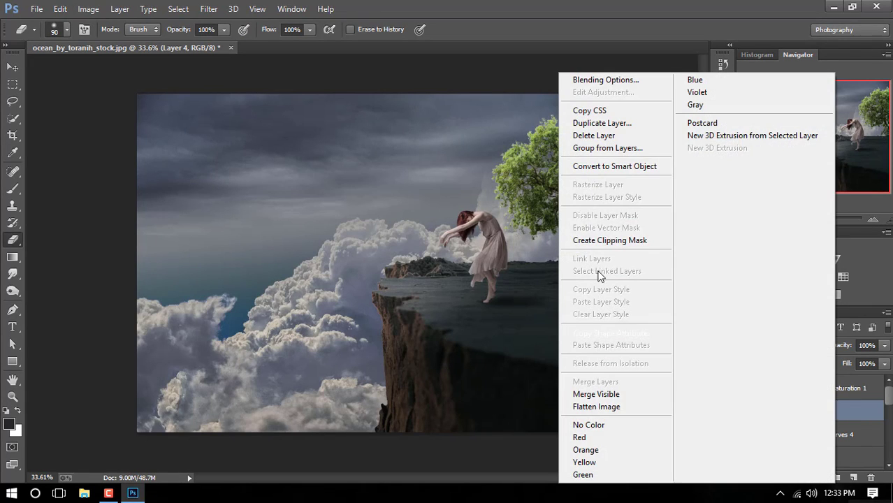
click(605, 240)
Fill the clipped Layer 4 with 50% gray and set its blend mode to Overlay.
click(60, 8)
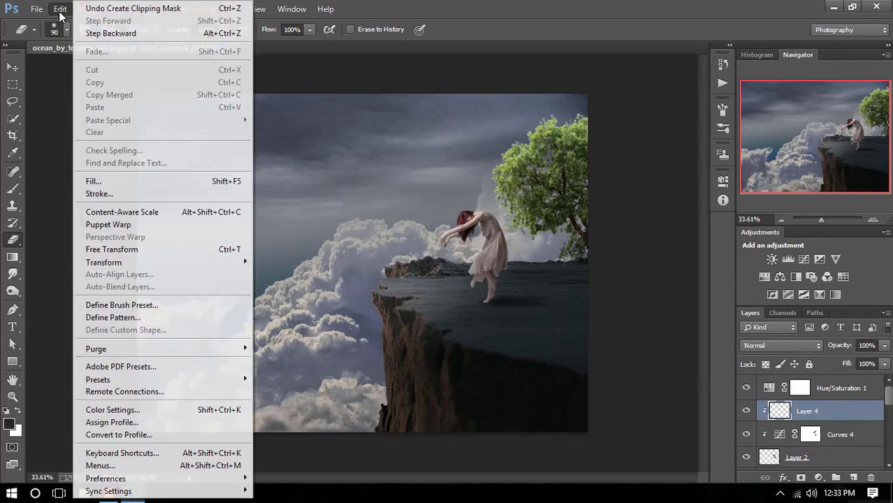
click(131, 187)
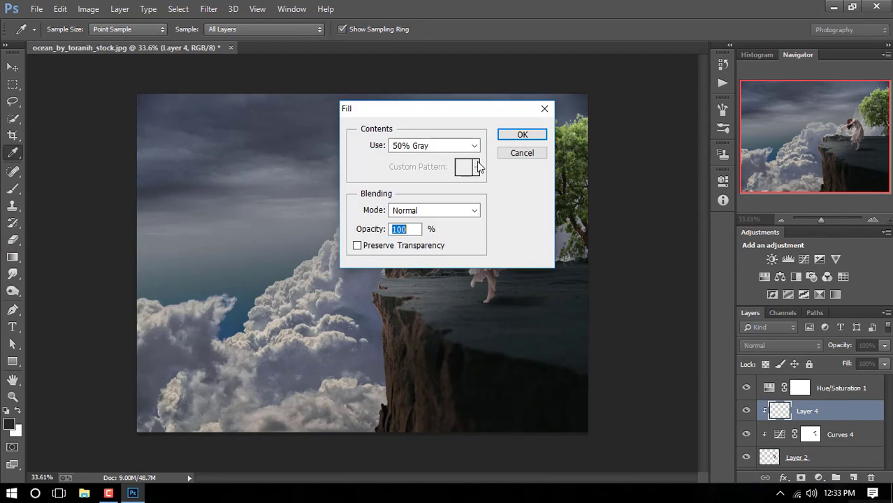
click(521, 135)
click(776, 345)
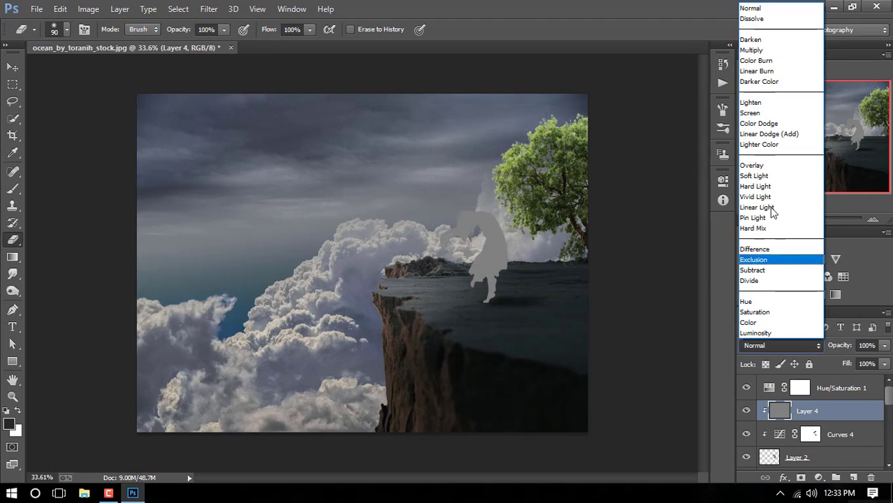
click(777, 166)
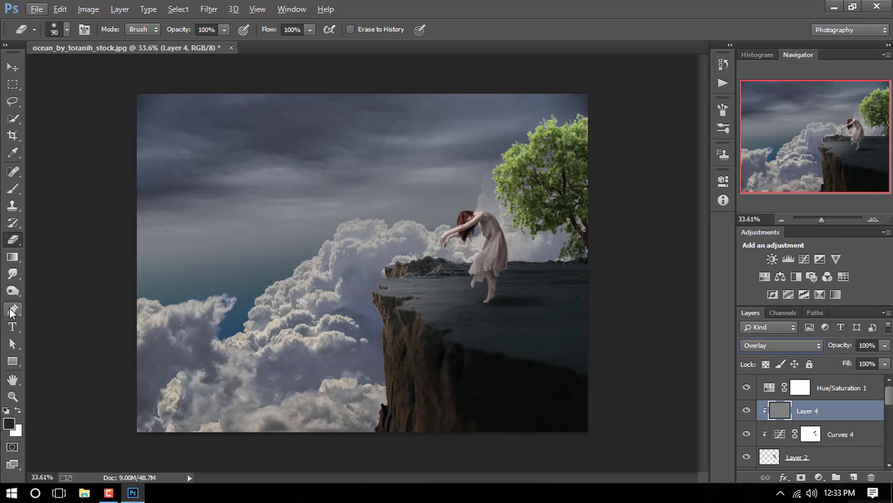
Dodge the arm, forearm and shoulder highlights on Layer 4 at 39% midtones exposure.
drag(12, 291, 48, 290)
scroll(447, 245, up, 2)
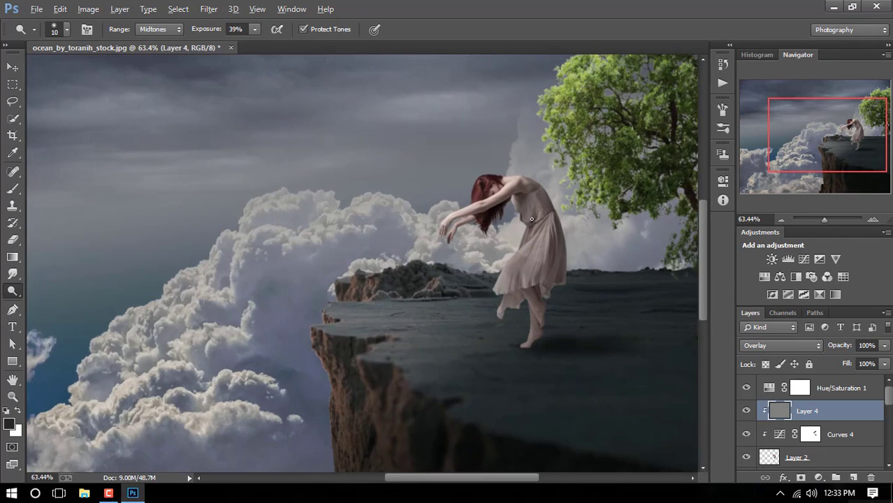
scroll(454, 223, up, 2)
scroll(461, 203, up, 1)
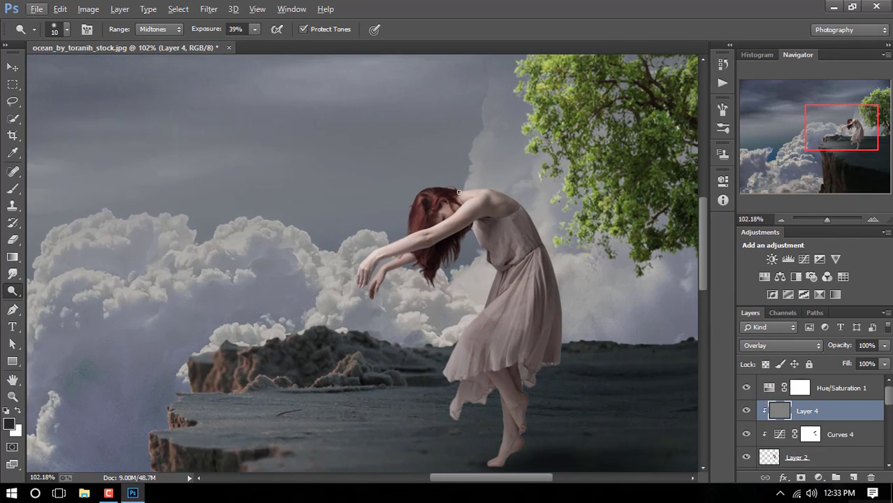
key(bracketright)
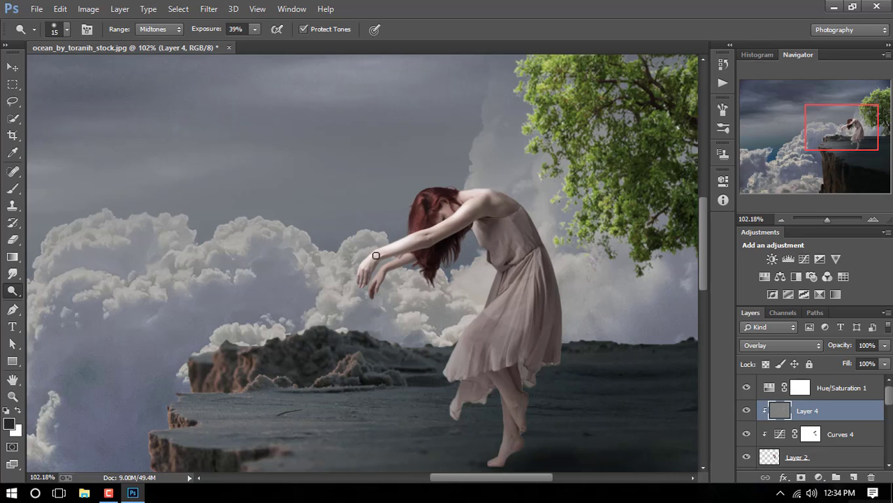
drag(440, 223, 418, 232)
mouse_move(393, 261)
mouse_down()
mouse_move(375, 278)
mouse_move(383, 267)
mouse_up()
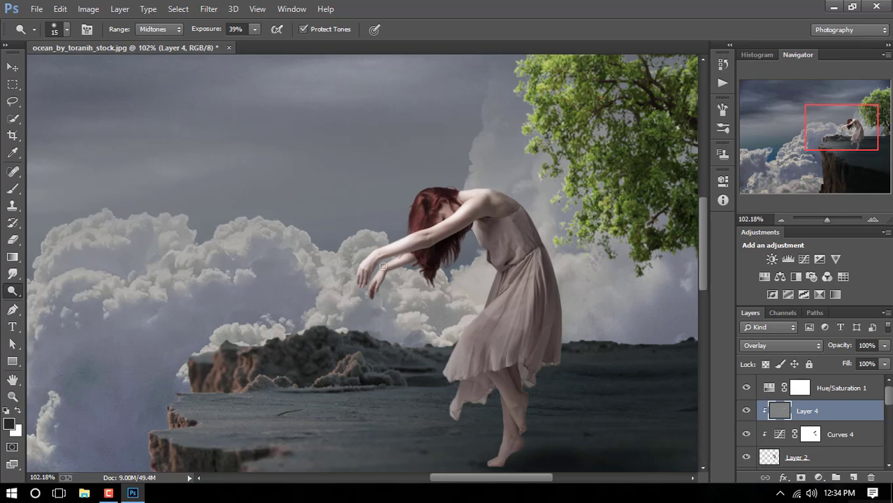
drag(477, 195, 478, 202)
scroll(514, 274, down, 2)
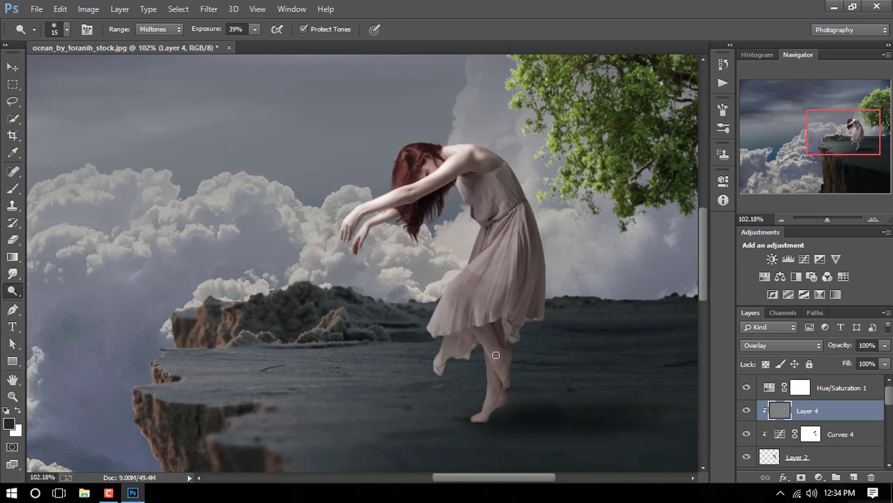
Dodge the dress hem, the front and lower leg, and the dress folds.
drag(479, 334, 467, 331)
drag(487, 386, 482, 377)
drag(492, 378, 479, 403)
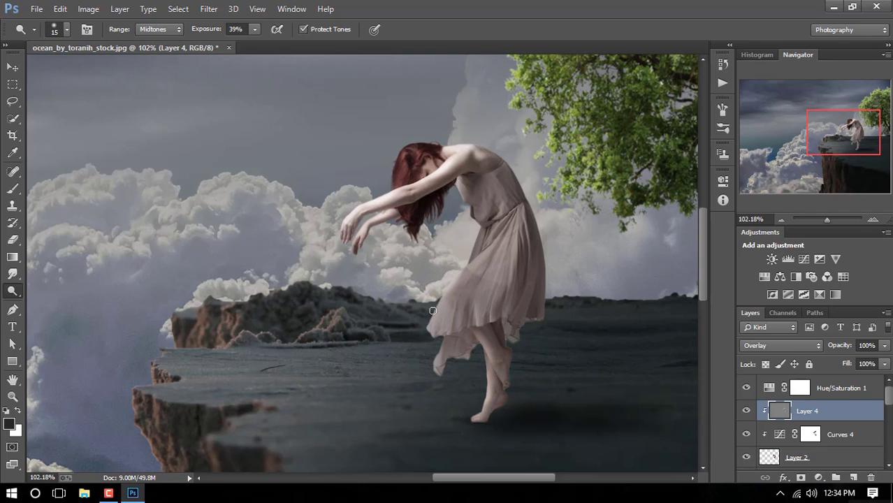
drag(434, 310, 434, 369)
drag(479, 232, 481, 232)
Brighten the highlights along the dress folds with further dodging.
scroll(442, 237, down, 2)
scroll(443, 241, down, 3)
scroll(443, 245, down, 3)
scroll(444, 250, up, 1)
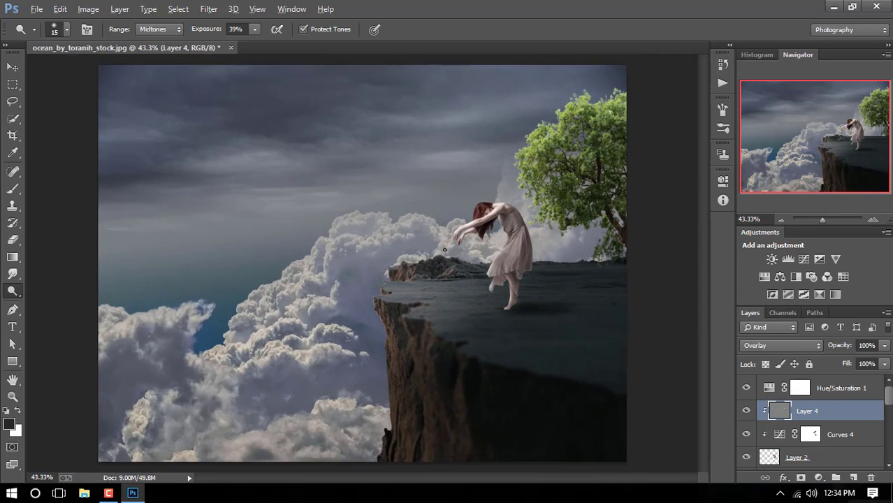
scroll(447, 253, up, 2)
scroll(466, 268, up, 2)
scroll(486, 281, up, 2)
scroll(500, 285, up, 2)
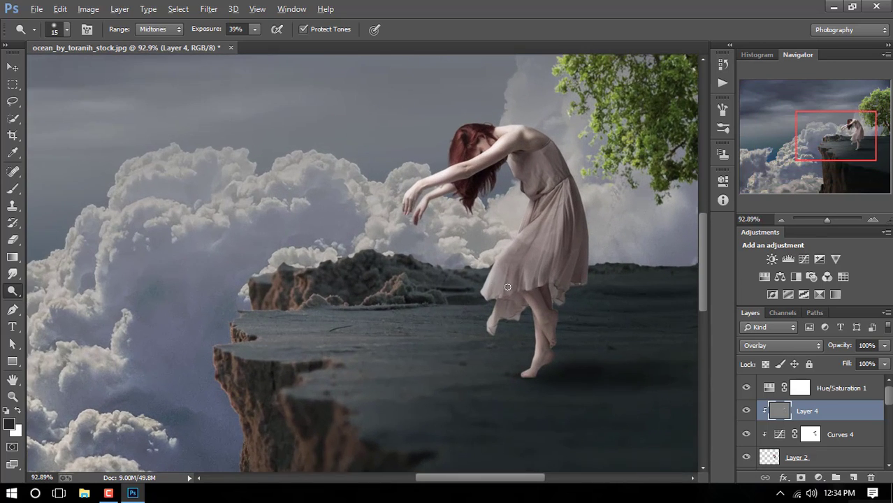
scroll(508, 286, down, 1)
scroll(507, 286, up, 1)
scroll(508, 286, down, 1)
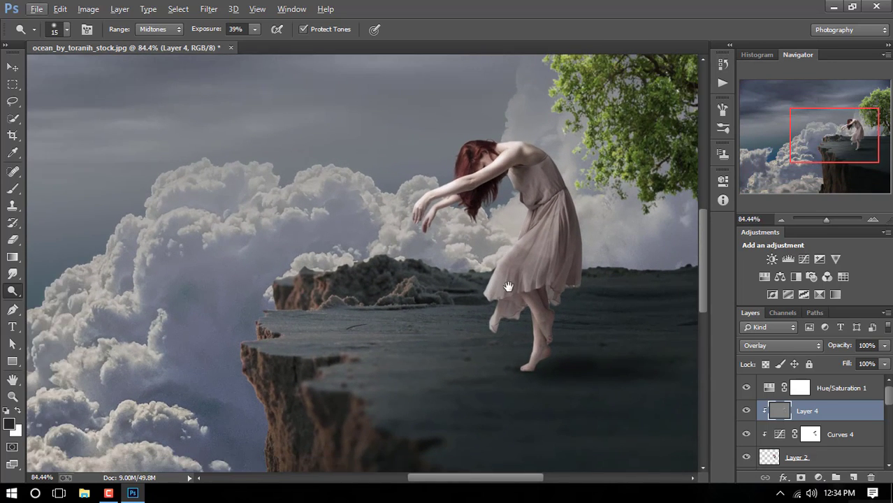
scroll(507, 285, up, 1)
scroll(500, 278, up, 1)
scroll(496, 272, down, 1)
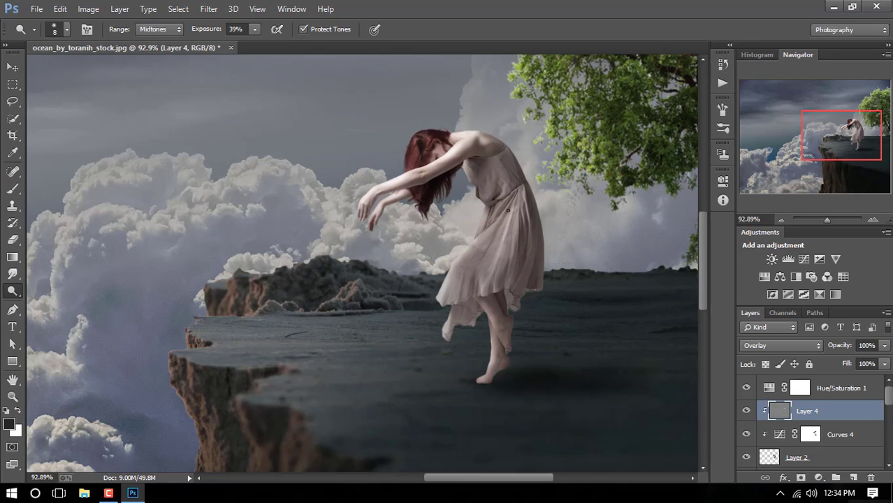
drag(492, 236, 473, 260)
drag(515, 214, 487, 273)
scroll(279, 257, down, 3)
scroll(102, 257, up, 1)
Darken the dress at the waist with the Burn tool.
right_click(18, 292)
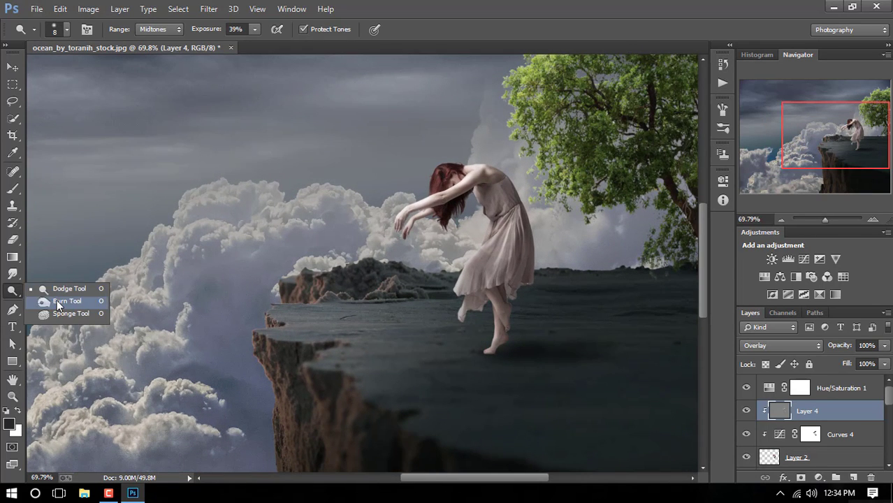
click(57, 300)
scroll(482, 258, up, 3)
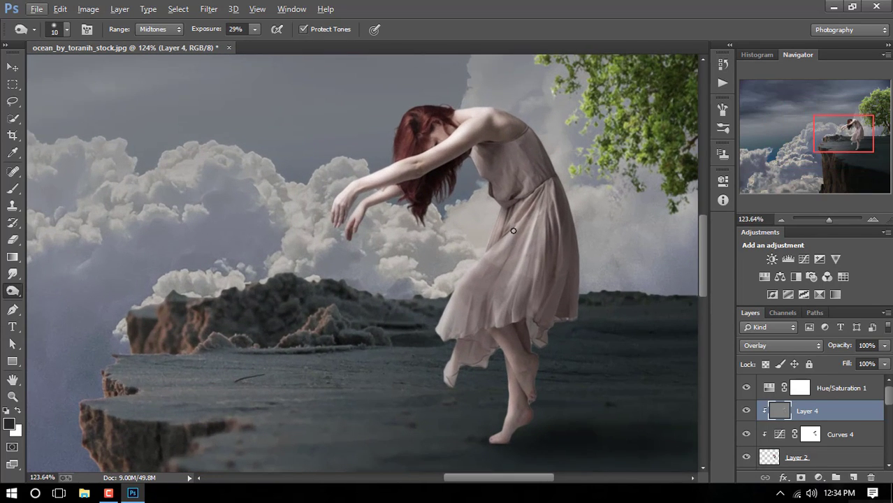
mouse_move(506, 168)
mouse_down()
mouse_move(503, 148)
mouse_move(498, 185)
mouse_move(542, 165)
mouse_move(561, 242)
mouse_move(542, 301)
mouse_move(550, 233)
mouse_move(542, 307)
mouse_move(523, 328)
mouse_move(523, 319)
mouse_move(522, 434)
mouse_move(541, 367)
mouse_move(511, 429)
mouse_move(549, 350)
mouse_move(529, 321)
mouse_move(521, 335)
mouse_move(515, 253)
mouse_move(502, 291)
mouse_move(467, 320)
mouse_move(472, 346)
mouse_move(526, 233)
mouse_move(476, 298)
mouse_move(498, 168)
mouse_move(484, 169)
mouse_move(510, 207)
mouse_move(488, 233)
mouse_up()
Fit the whole composite in the window and select the Hue/Saturation 1 layer.
key(ctrl+0)
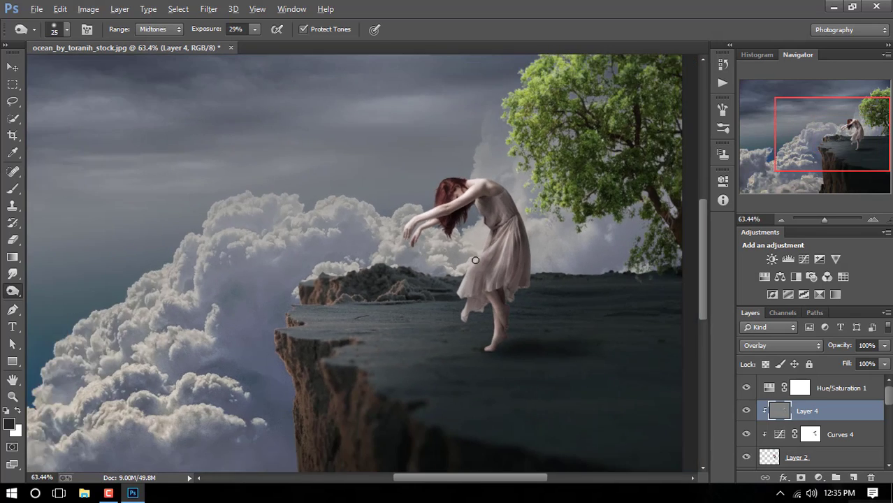
scroll(475, 262, down, 1)
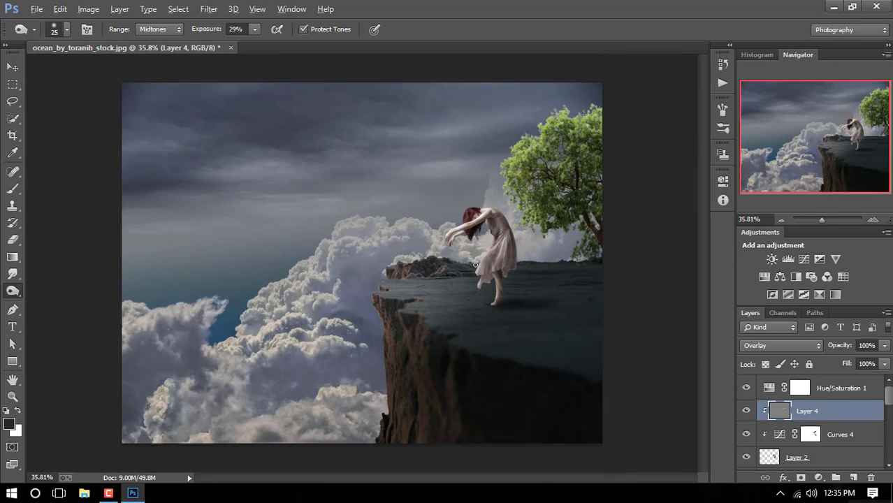
click(859, 390)
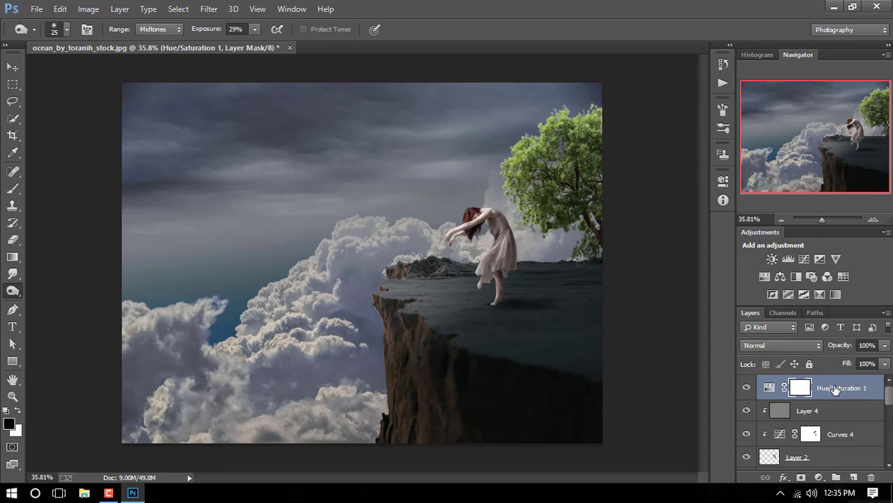
scroll(700, 367, down, 2)
scroll(696, 370, up, 2)
scroll(584, 340, down, 1)
key(alt)
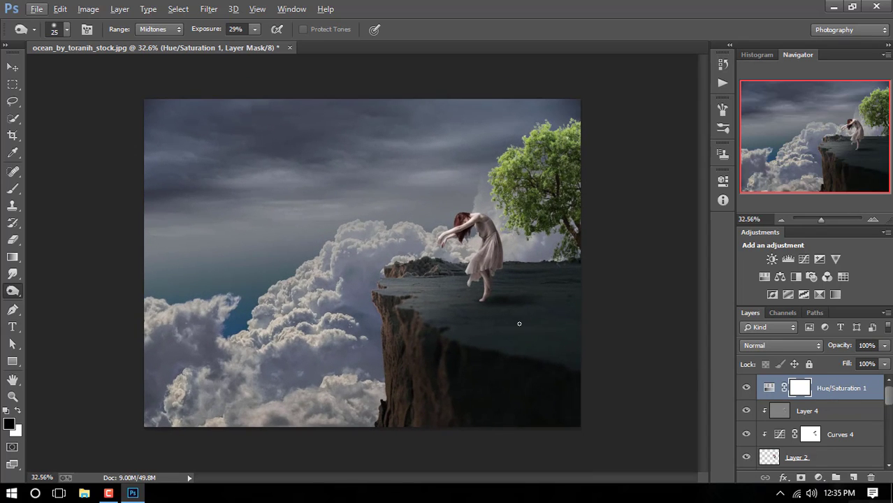
Place the road photo pexels-photo-39811 as a linked layer on the canvas.
click(38, 16)
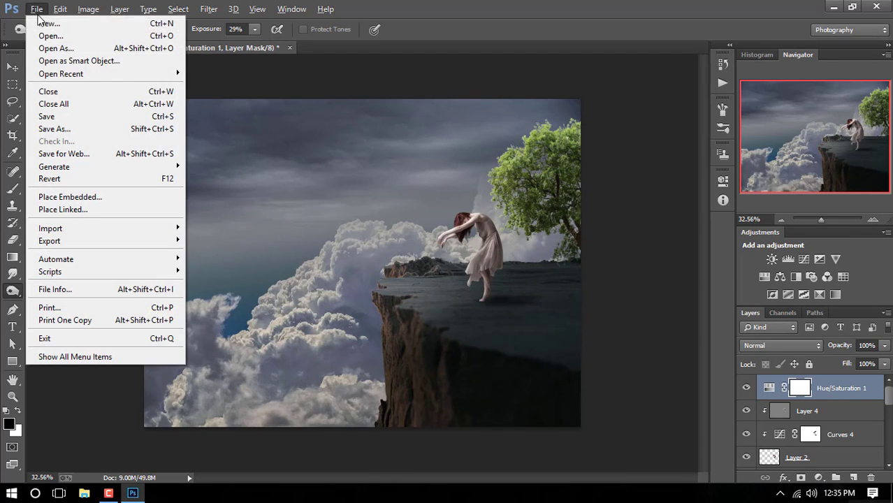
click(84, 209)
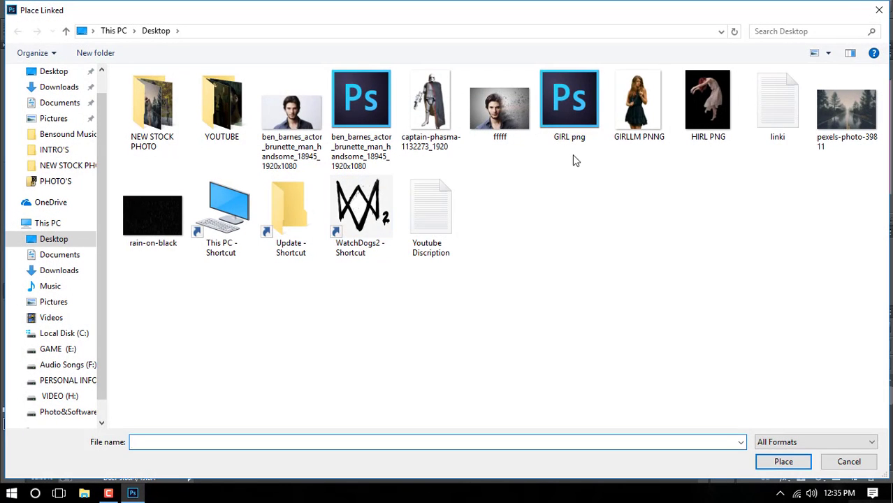
click(842, 112)
click(783, 463)
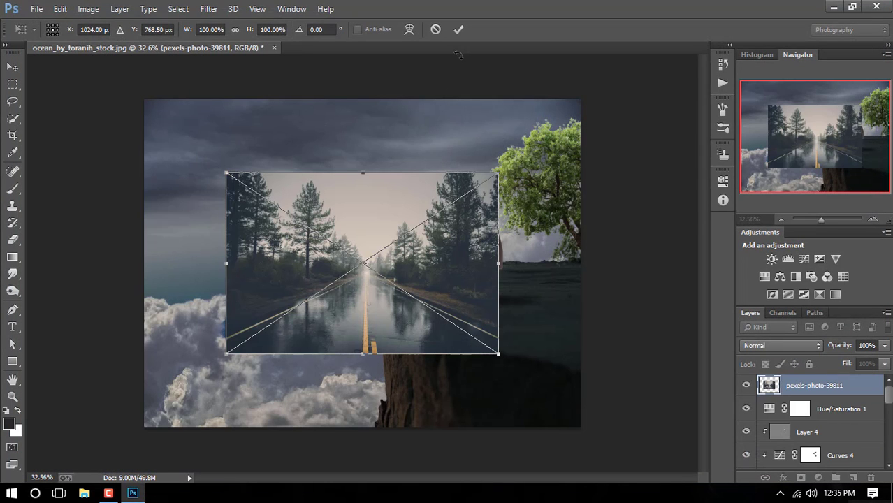
click(458, 28)
Move the road photo to the canvas's right side and lower its opacity to 51%.
mouse_move(381, 274)
mouse_down()
mouse_move(515, 268)
mouse_move(521, 285)
mouse_up()
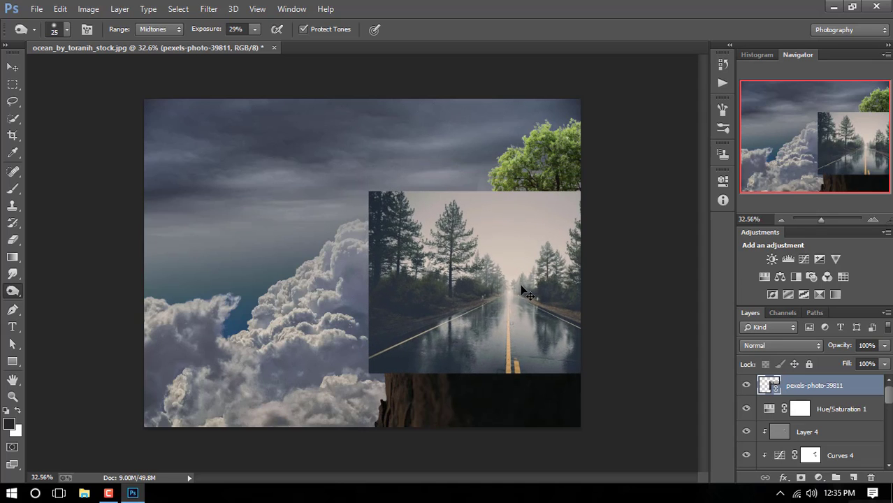
key(ctrl+t)
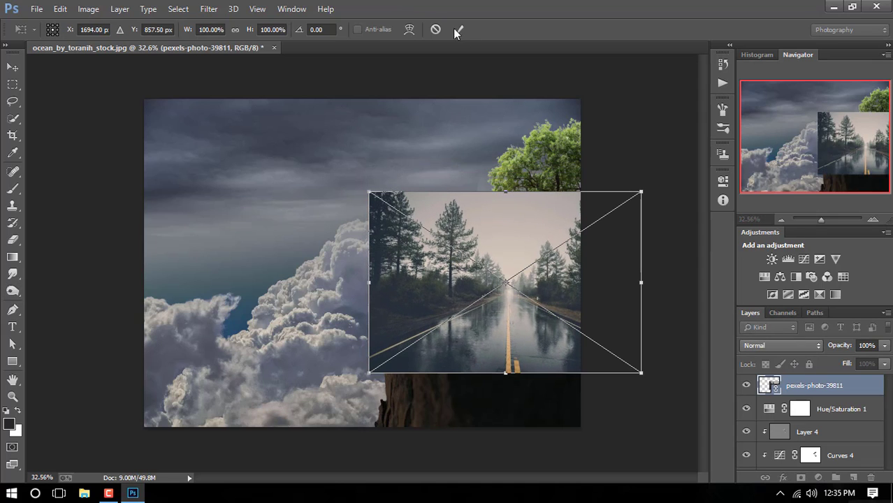
click(458, 29)
drag(826, 350, 833, 354)
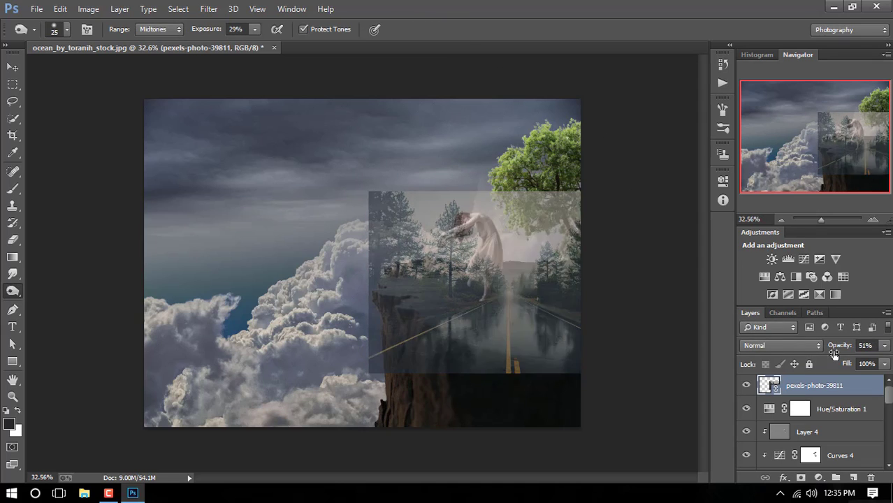
key(ctrl+t)
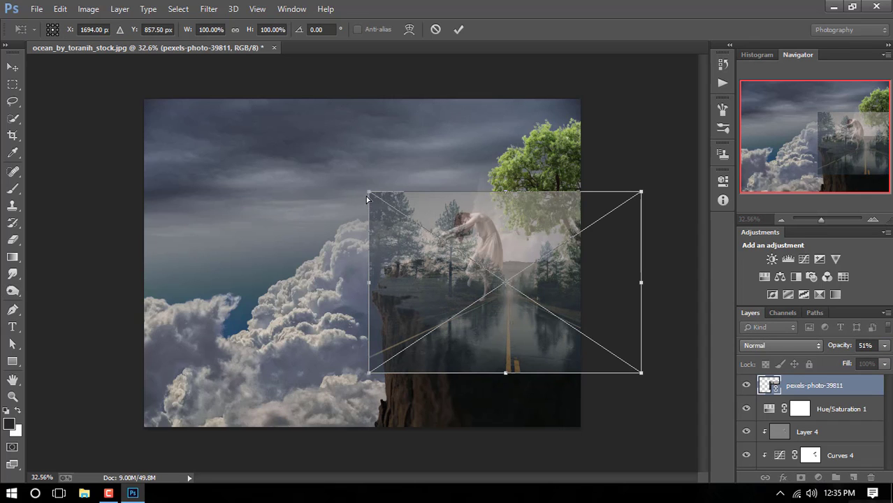
Distort the road photo into a tall skewed band reaching into the sky and across the cliff.
drag(366, 193, 227, 99)
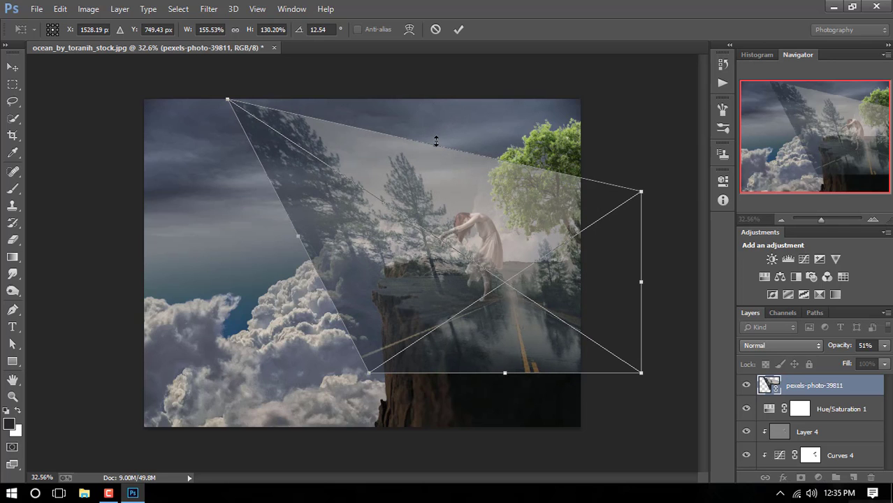
drag(435, 140, 429, 52)
scroll(462, 204, down, 3)
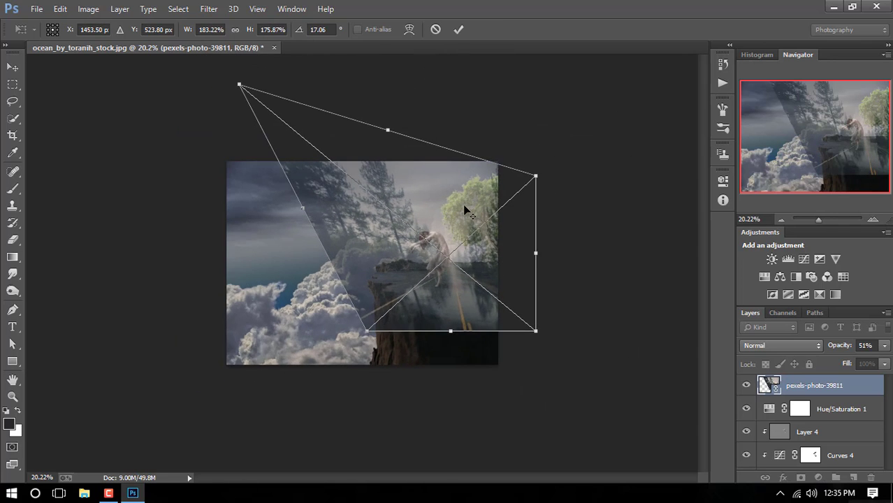
drag(388, 129, 396, 16)
drag(536, 328, 554, 317)
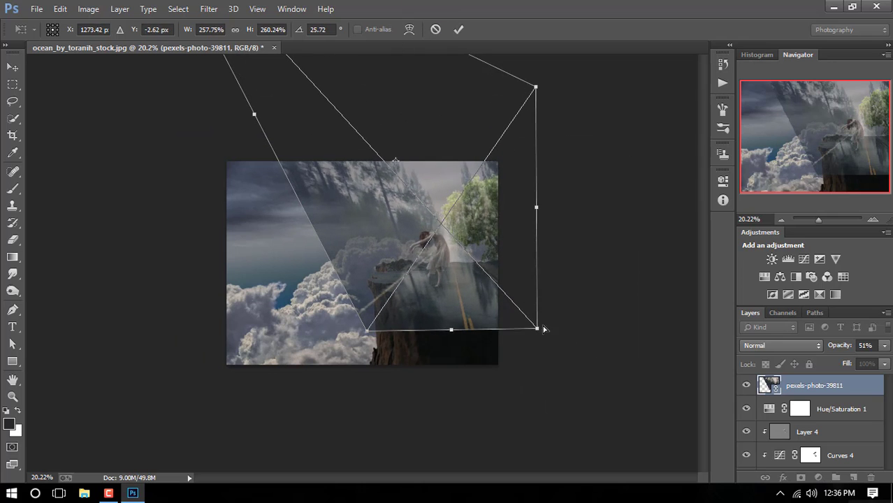
drag(368, 334, 310, 334)
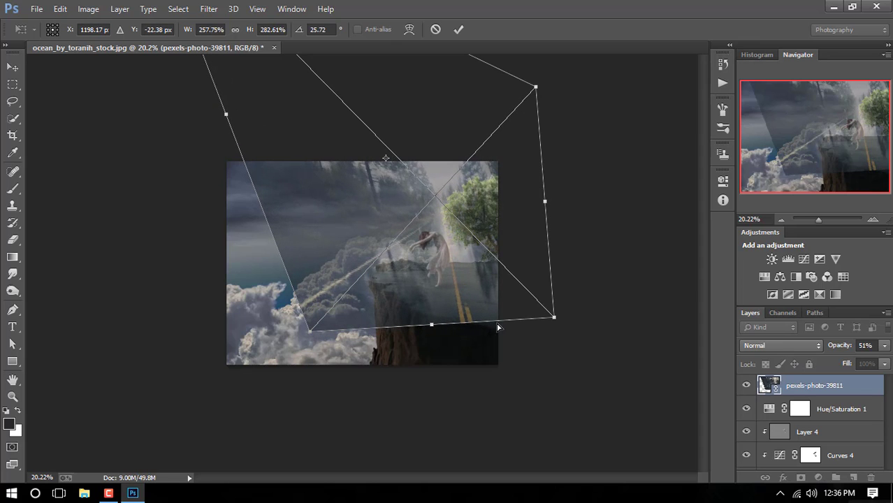
drag(554, 319, 573, 341)
key(o)
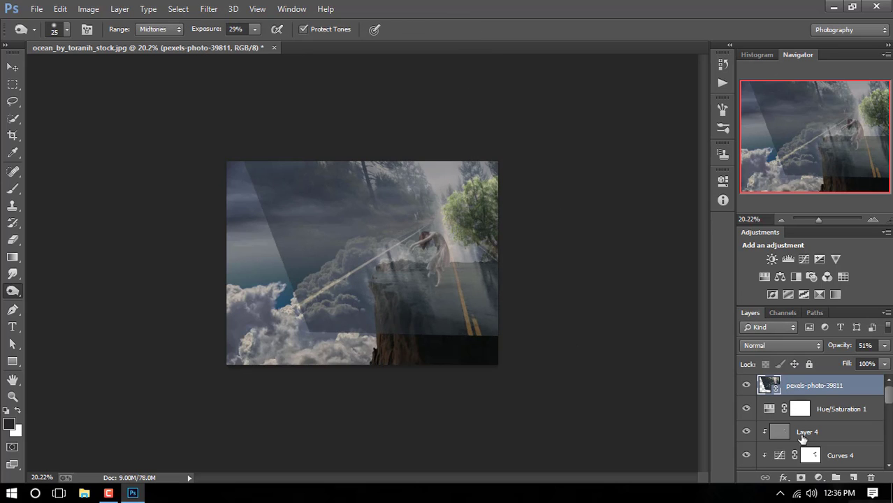
Select everything except the cliff from Layer 1's outline, trying and undoing a mask on the road photo.
scroll(802, 437, down, 5)
scroll(803, 439, up, 1)
scroll(804, 441, up, 2)
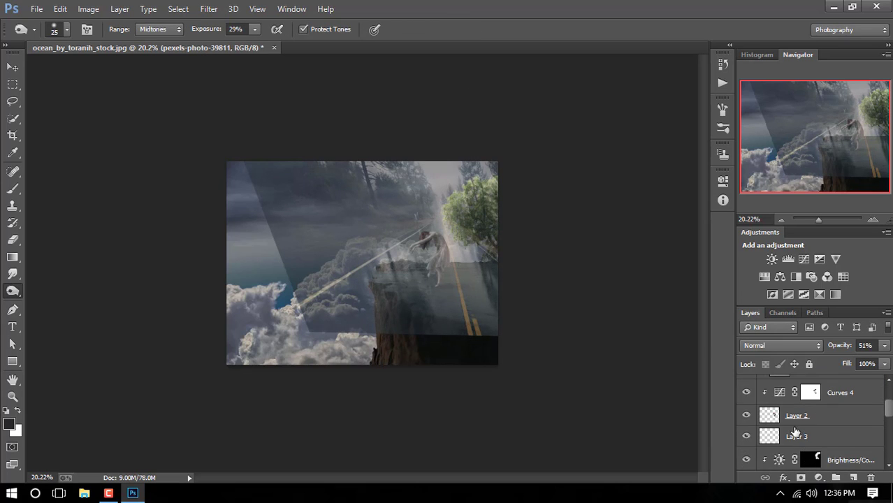
scroll(795, 434, down, 3)
scroll(797, 432, down, 2)
ctrl+click(776, 428)
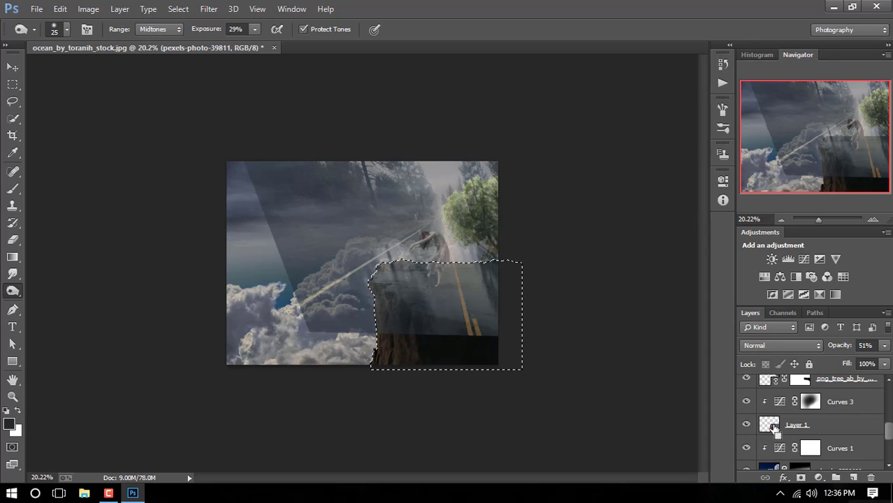
scroll(768, 419, up, 3)
scroll(772, 421, up, 3)
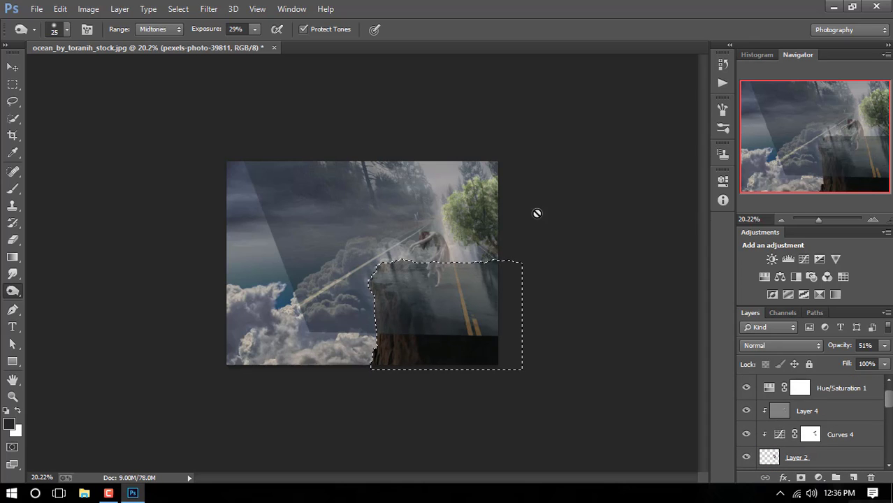
click(178, 8)
click(200, 60)
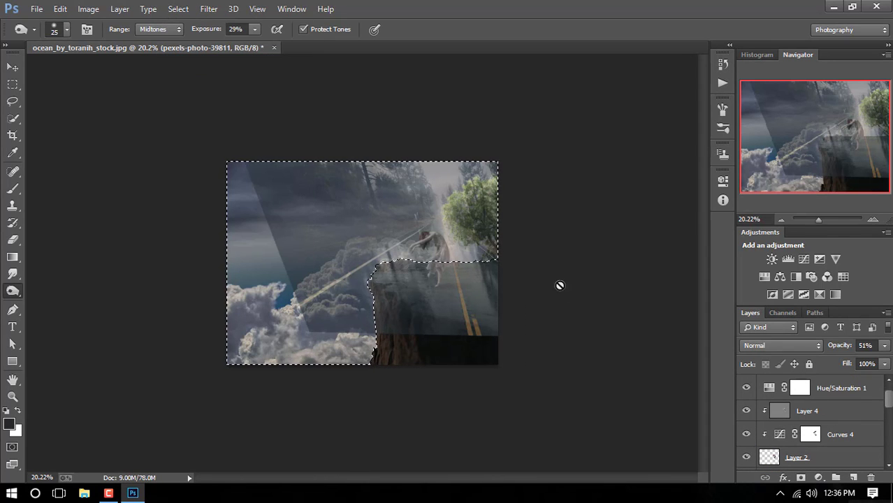
scroll(816, 386, up, 1)
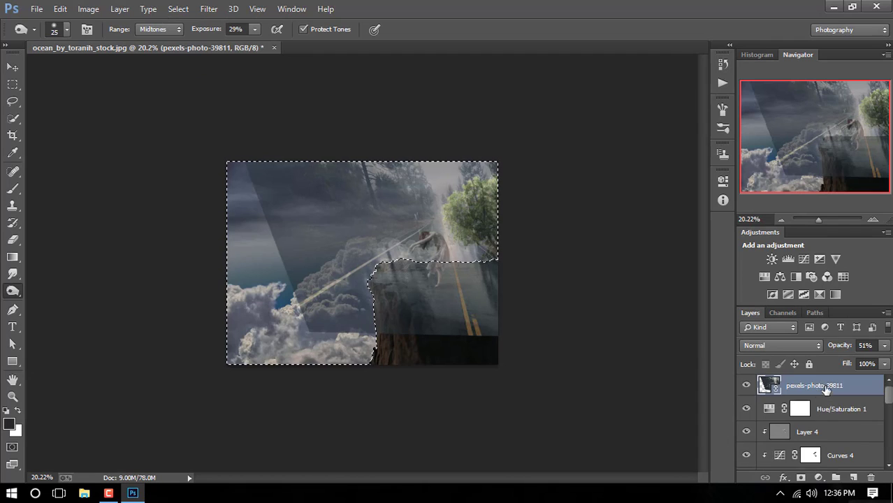
click(801, 478)
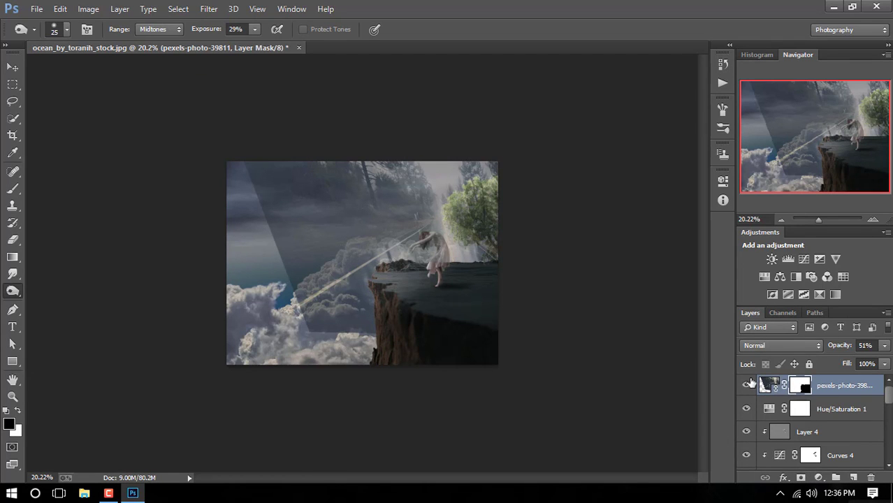
key(ctrl+z)
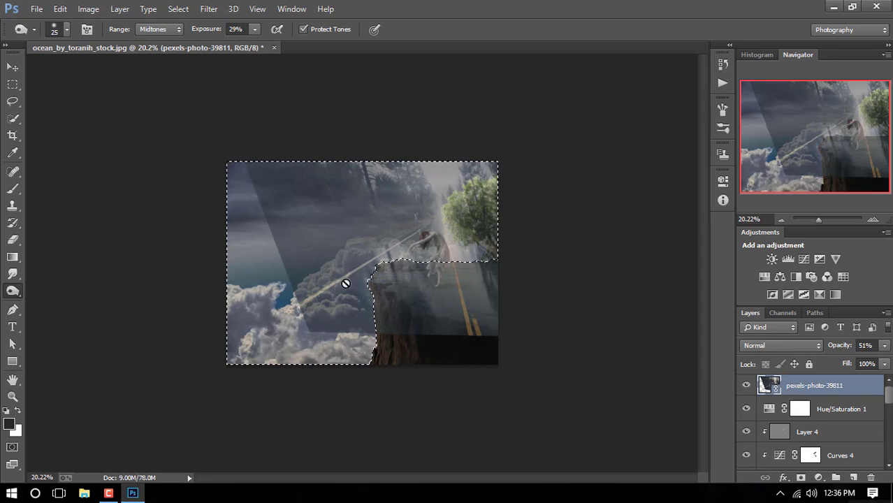
Rasterize the road photo layer and erase it from the sky and clouds with a 600 px eraser.
click(13, 239)
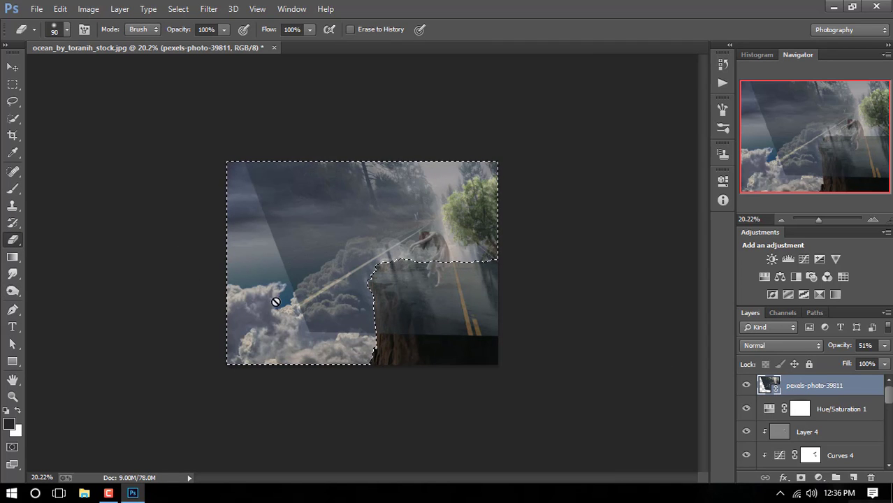
right_click(821, 387)
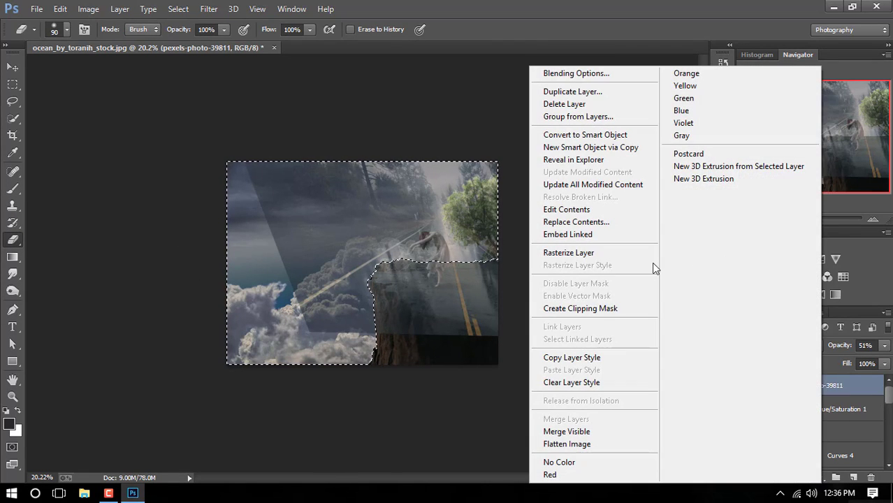
click(599, 254)
key(bracketright)
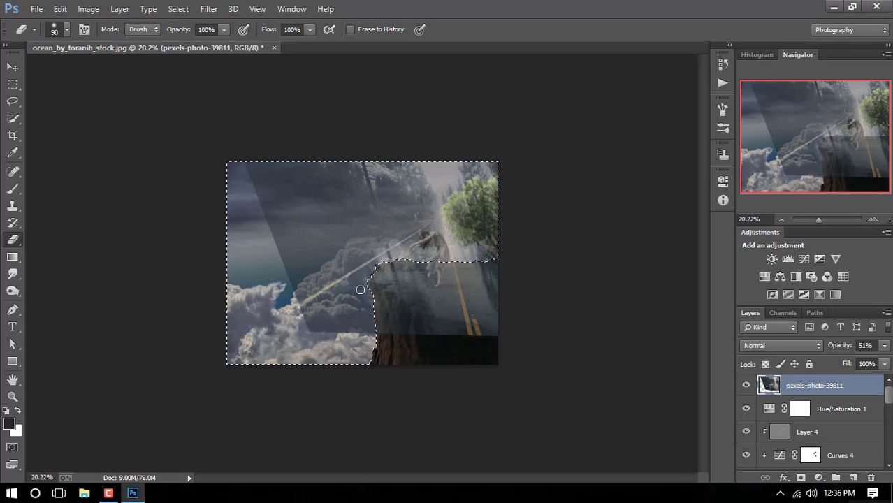
key(bracketright)
key(bracketright)
key(bracketright)
mouse_move(343, 374)
mouse_down()
mouse_move(339, 183)
mouse_move(379, 162)
mouse_move(309, 253)
mouse_up()
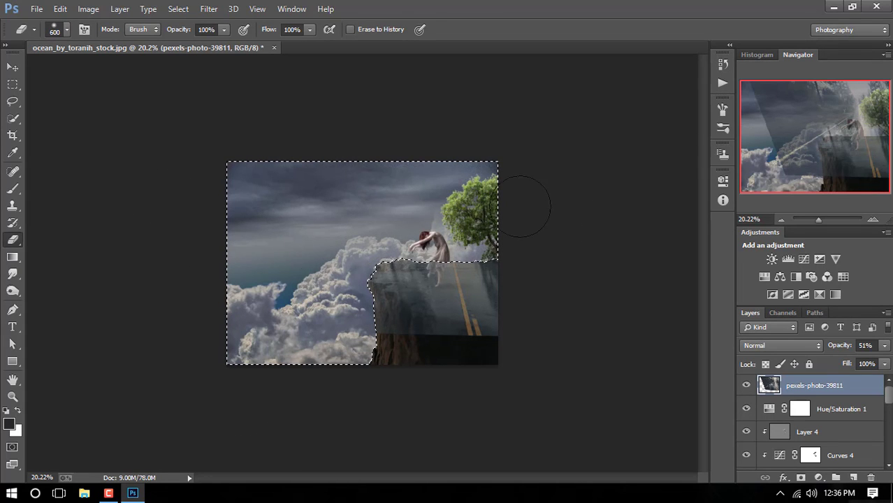
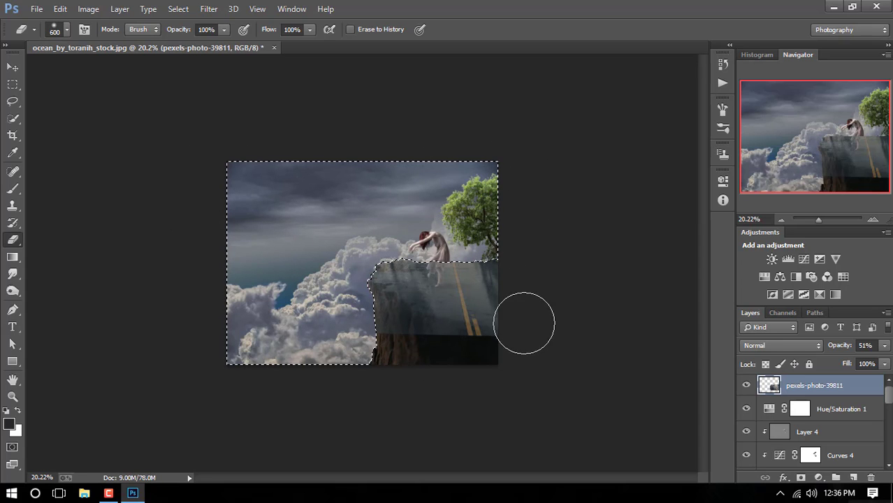
Clear the selection and set the road photo layer to 100% opacity.
key(ctrl+d)
scroll(455, 329, up, 2)
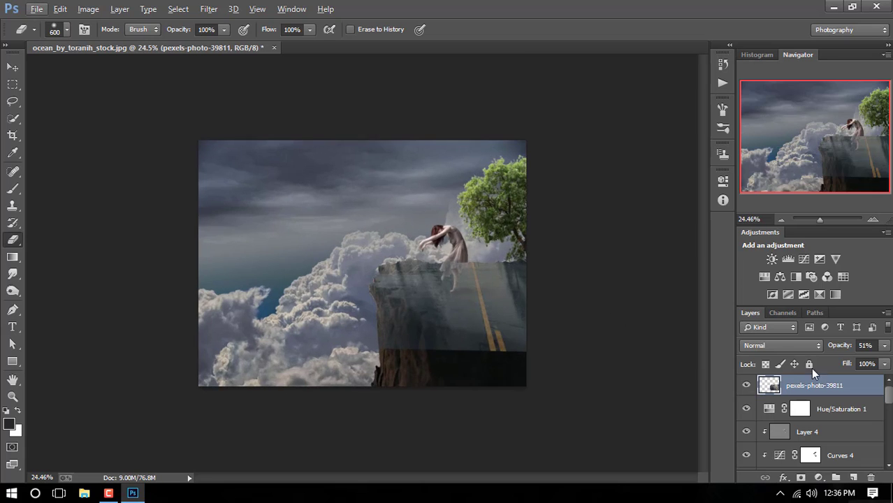
drag(839, 350, 865, 347)
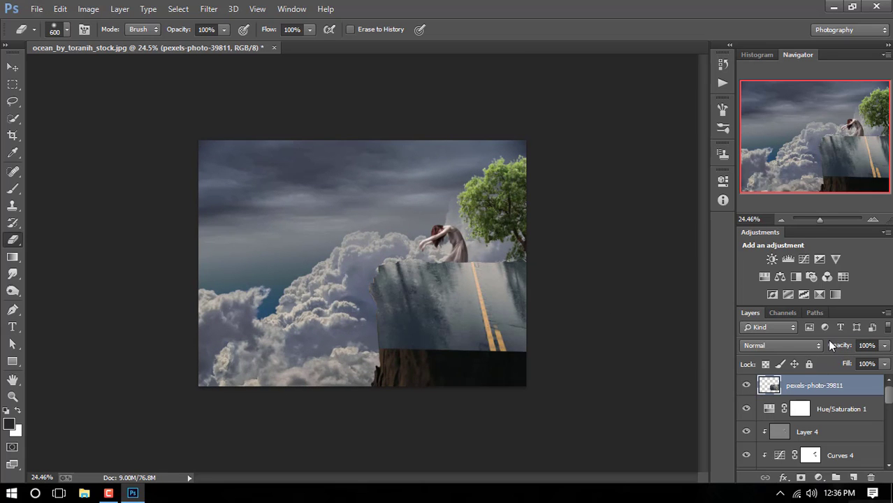
Move the road photo layer lower in the stack, trying and undoing Release Clipping Mask.
mouse_move(816, 386)
mouse_down()
mouse_move(820, 473)
mouse_move(820, 429)
mouse_up()
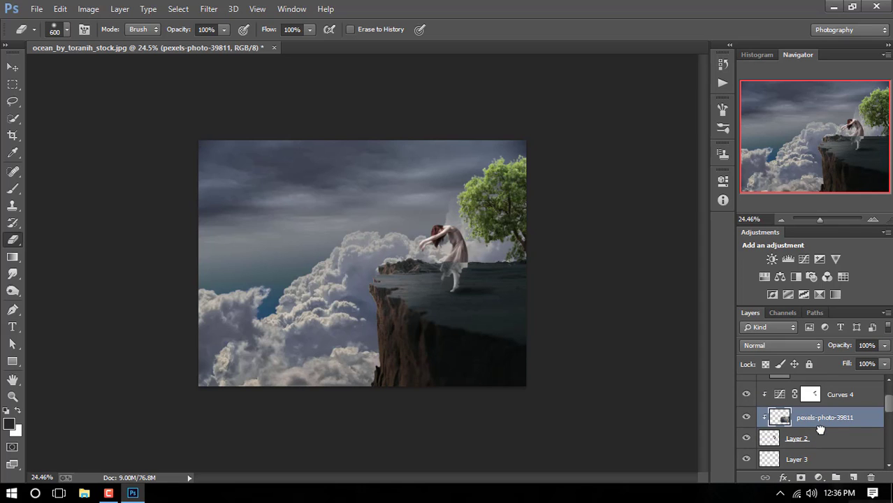
right_click(845, 419)
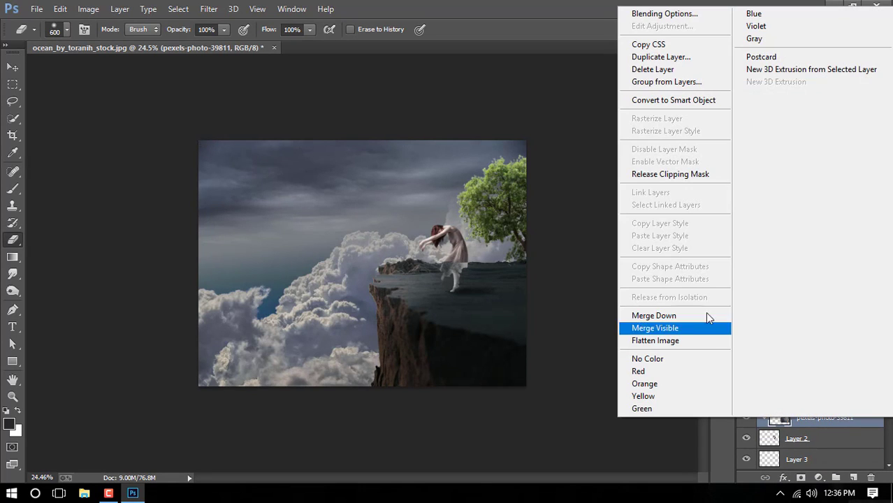
click(676, 174)
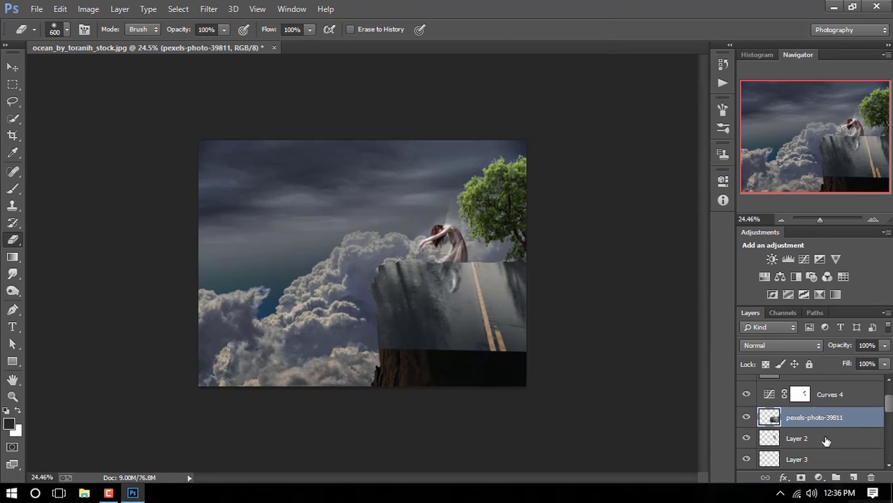
key(ctrl+alt+z)
key(ctrl+alt+z)
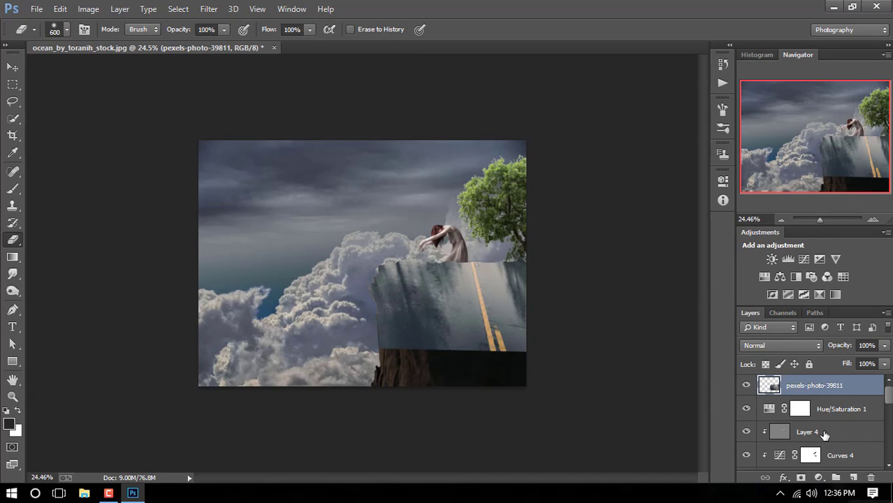
drag(811, 390, 822, 431)
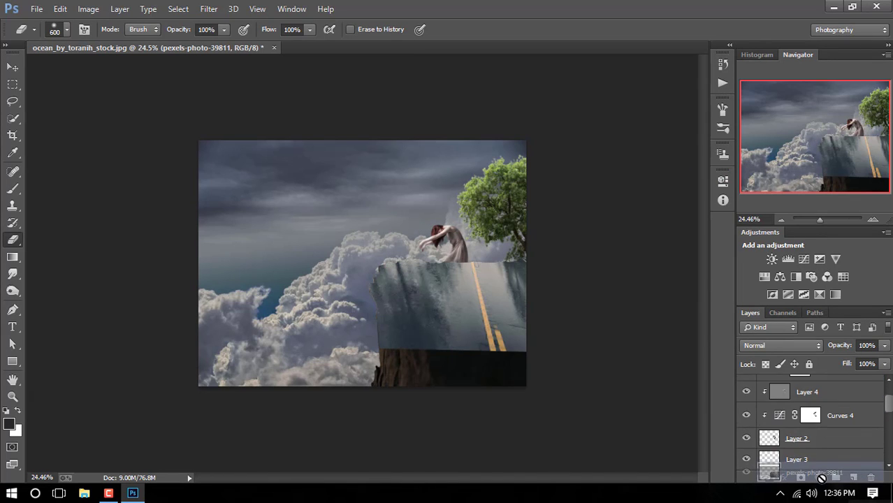
Drop pexels-photo-39811 below the woman and tree layers and erase the road's lower edge over the cliff.
drag(821, 404, 821, 404)
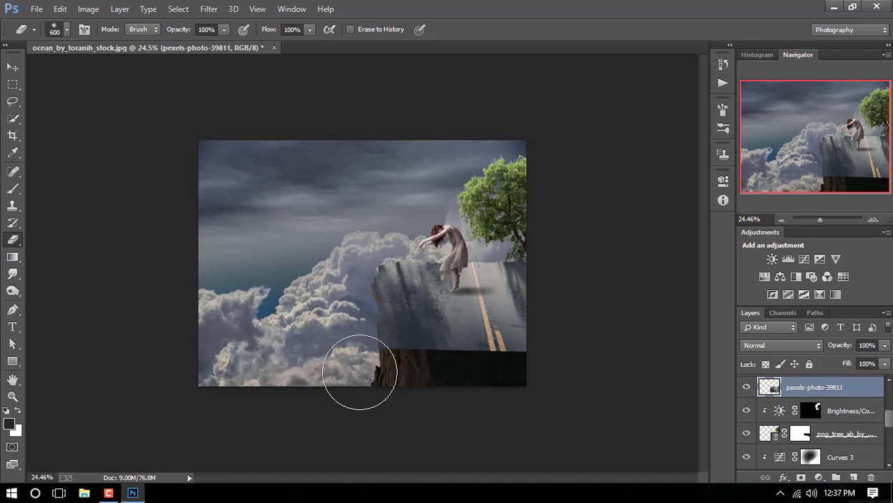
mouse_move(379, 375)
mouse_down()
mouse_move(414, 385)
mouse_move(375, 355)
mouse_move(425, 409)
mouse_move(355, 364)
mouse_move(436, 382)
mouse_move(407, 372)
mouse_move(479, 378)
mouse_move(466, 388)
mouse_move(558, 379)
mouse_move(338, 371)
mouse_move(533, 385)
mouse_move(421, 382)
mouse_move(361, 361)
mouse_move(405, 371)
mouse_up()
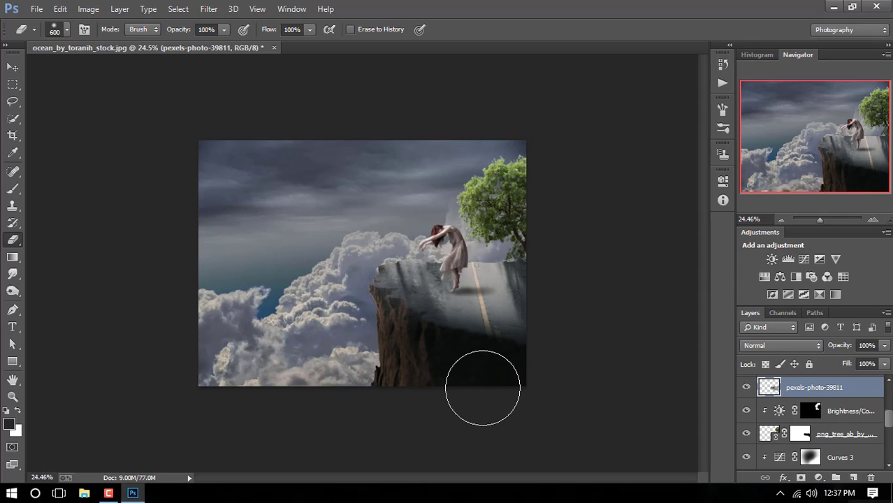
scroll(481, 386, up, 1)
scroll(481, 381, up, 2)
scroll(508, 395, up, 1)
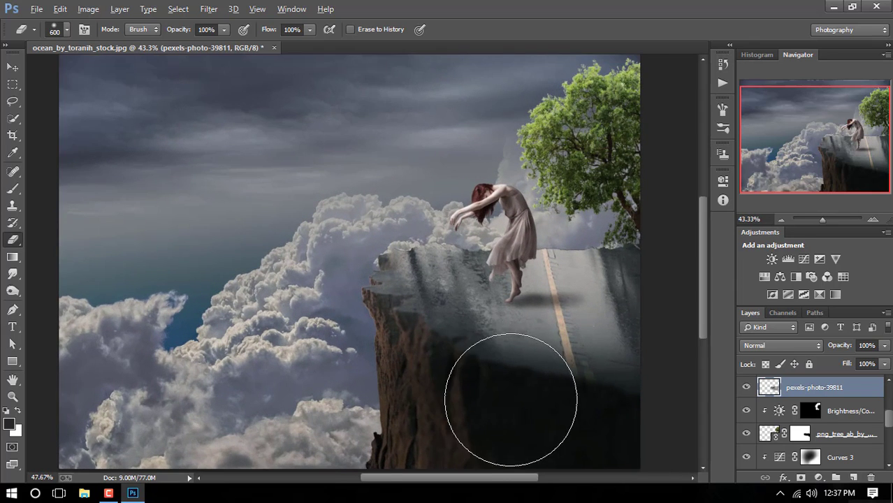
scroll(515, 408, up, 1)
scroll(542, 394, down, 2)
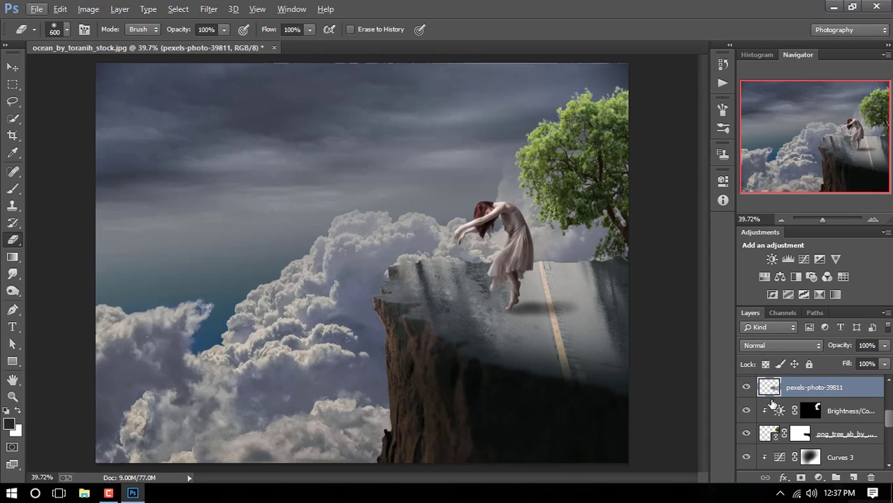
Clone plain road surface over the yellow centre line with a size-150 Clone Stamp.
click(12, 205)
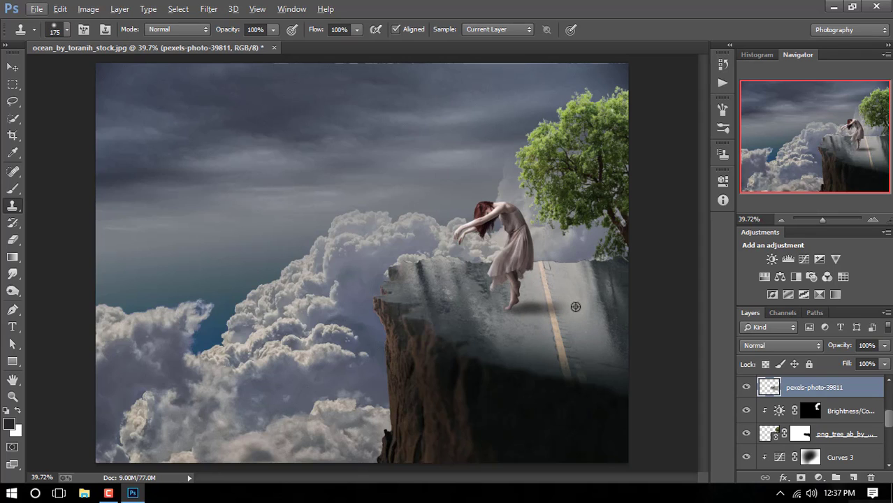
key(bracketleft)
drag(563, 296, 550, 301)
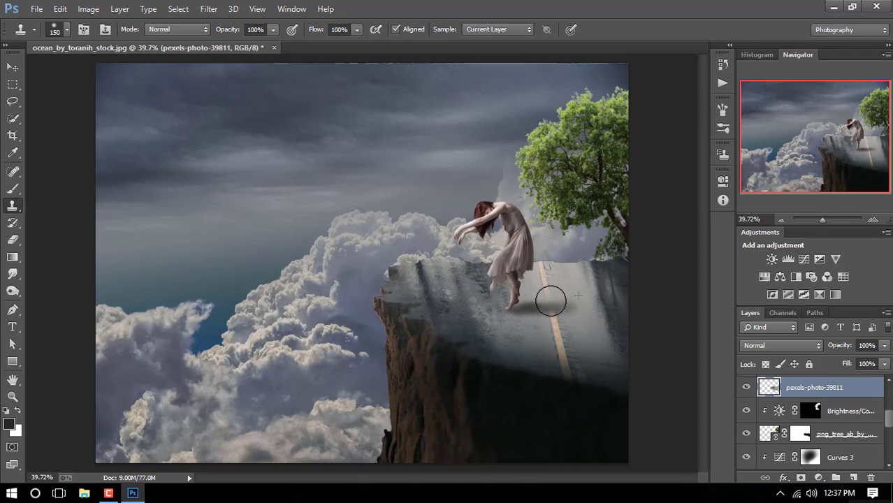
mouse_move(558, 344)
mouse_down()
mouse_move(564, 358)
mouse_move(583, 357)
mouse_up()
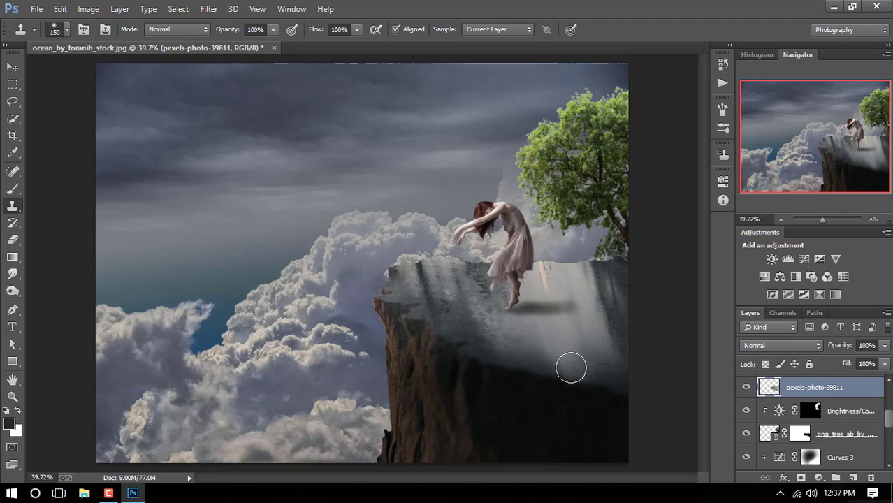
drag(595, 380, 601, 363)
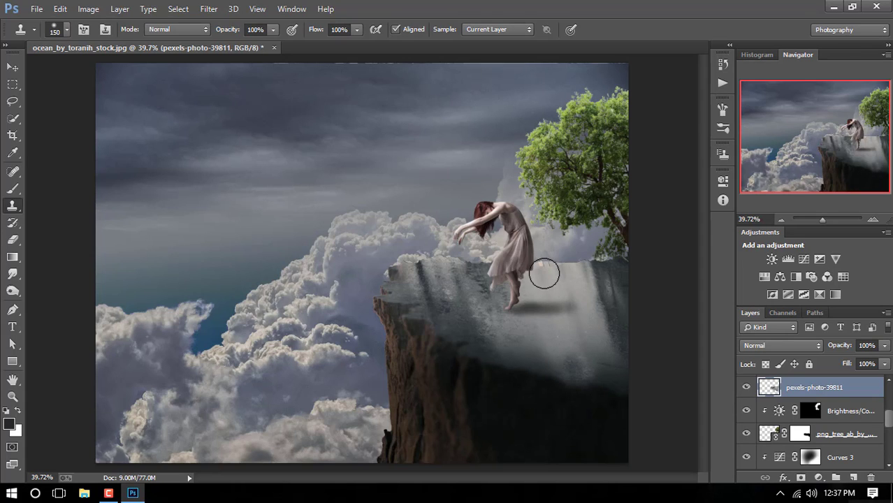
scroll(538, 276, down, 1)
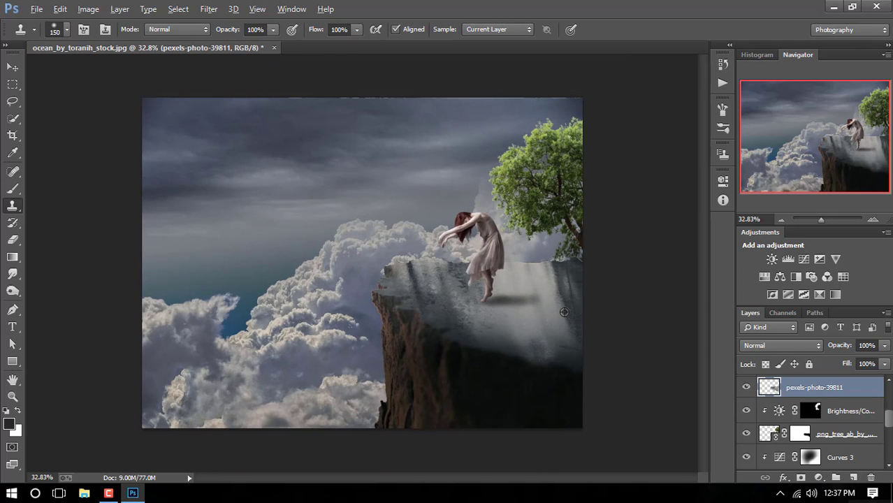
scroll(527, 283, down, 1)
scroll(519, 290, down, 1)
scroll(519, 290, down, 1)
scroll(520, 292, up, 1)
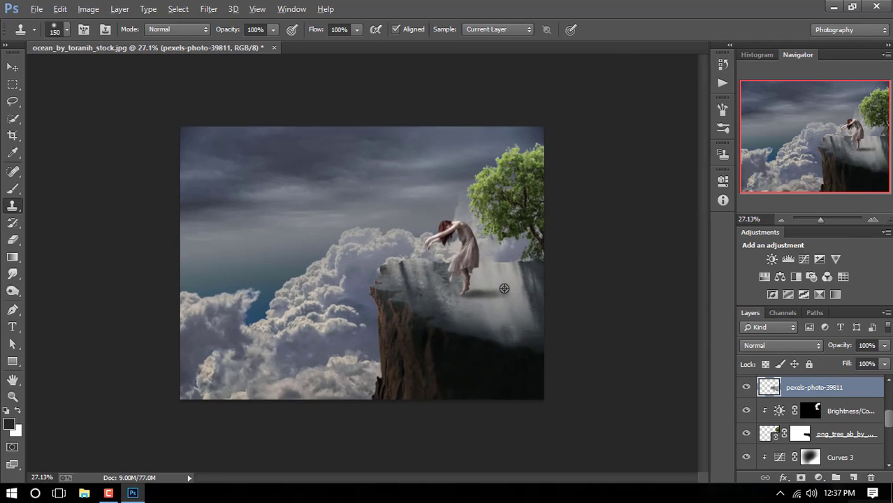
scroll(531, 299, up, 2)
Add a new blank layer with Ctrl+Shift+Alt+N and select a layer in the panel.
key(ctrl+shift+alt+n)
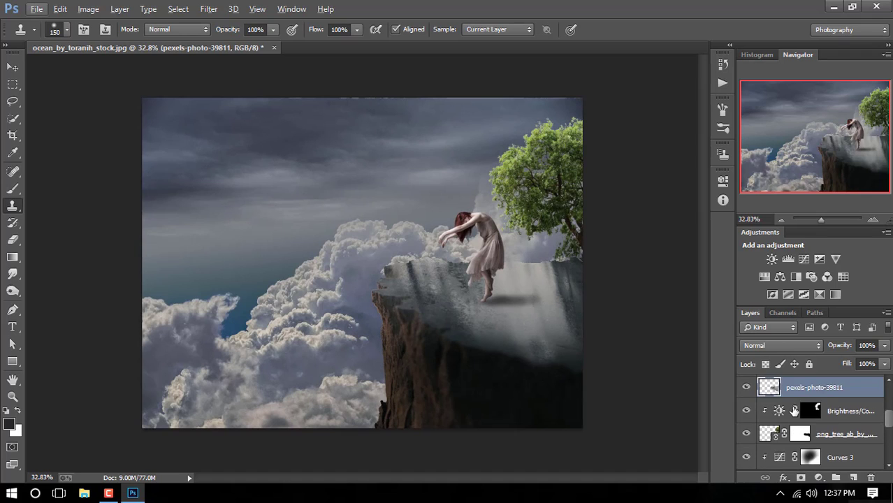
click(793, 412)
scroll(793, 411, up, 3)
Select Layer 2, check its visibility, and duplicate it as Layer 2 copy.
scroll(803, 410, up, 2)
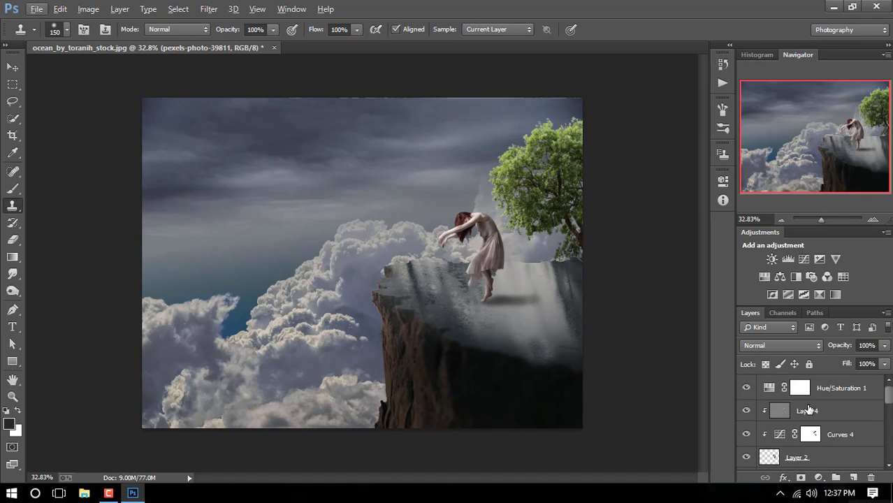
scroll(810, 436, down, 1)
click(837, 436)
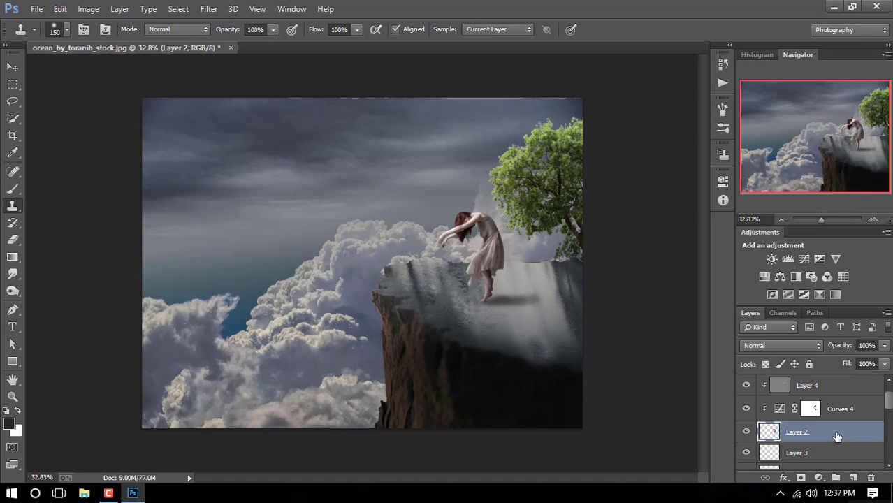
click(746, 433)
click(747, 433)
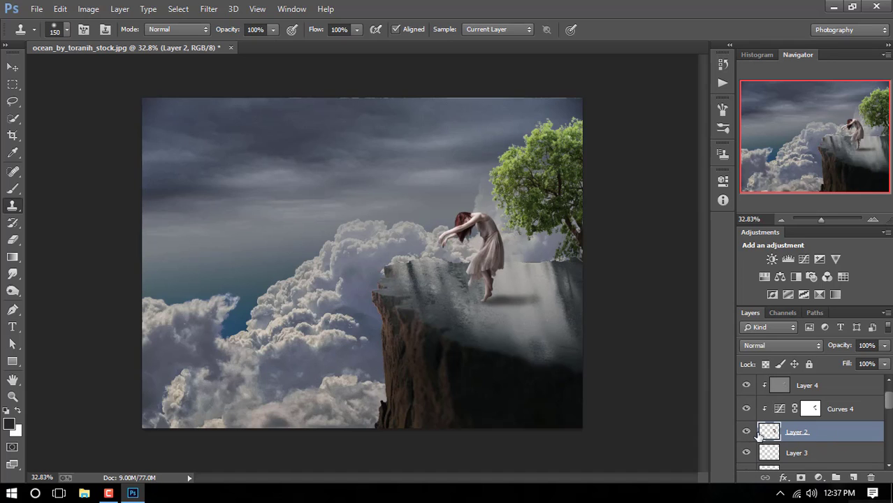
right_click(825, 439)
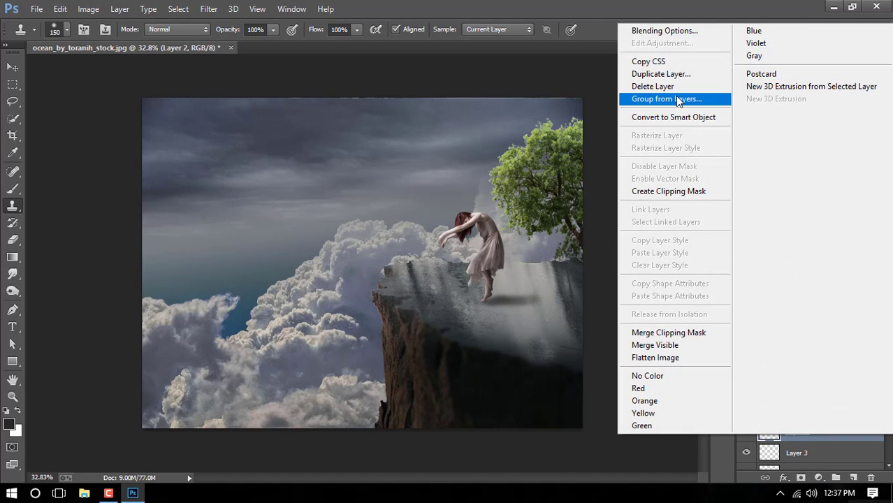
click(658, 74)
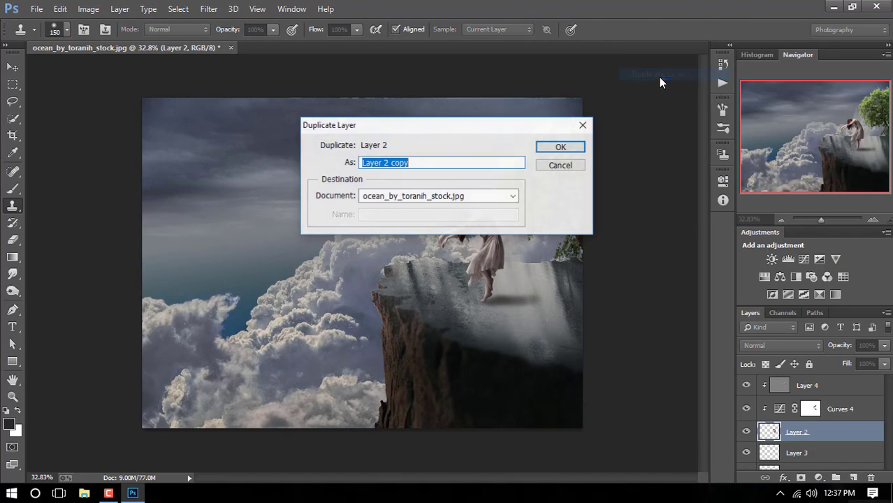
click(562, 147)
Free Transform Layer 2 into a flipped, skewed reflection below the girl at 56% opacity.
click(808, 453)
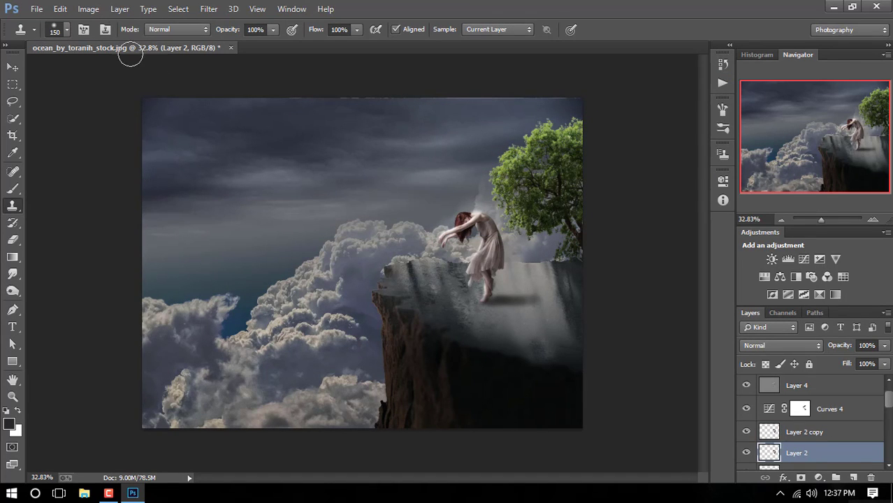
click(60, 9)
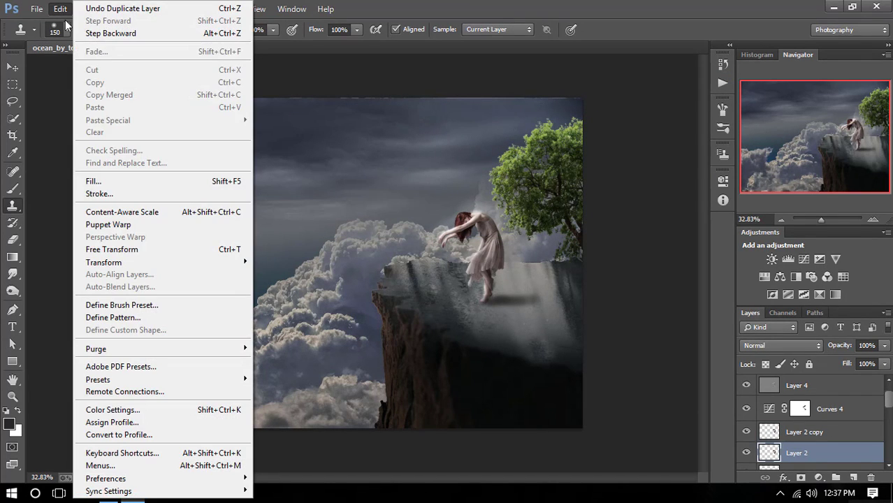
click(146, 248)
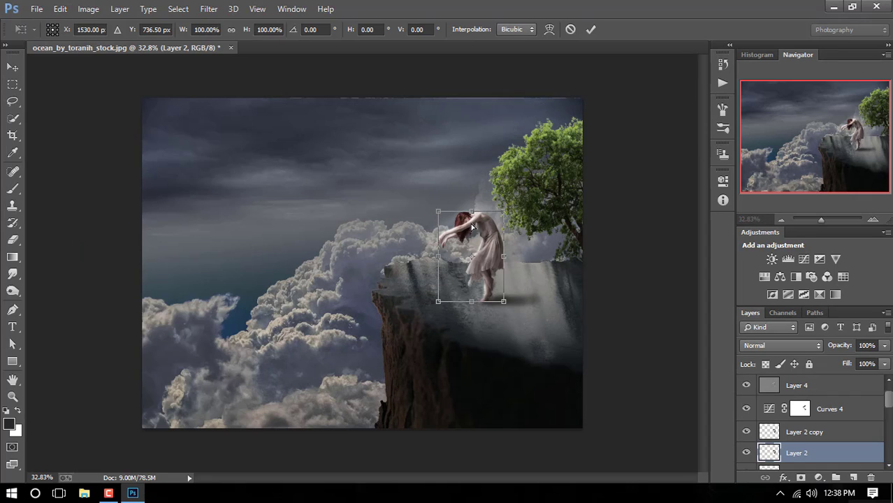
drag(472, 211, 476, 339)
click(590, 30)
key(s)
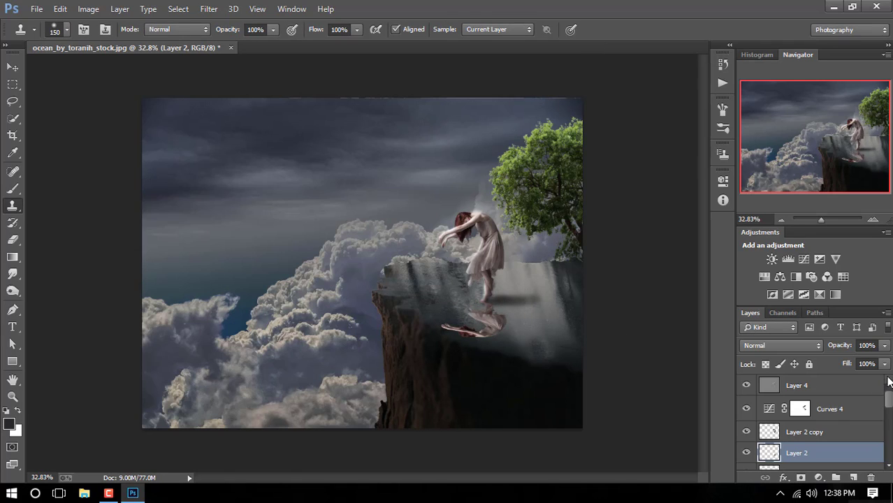
drag(850, 349, 850, 348)
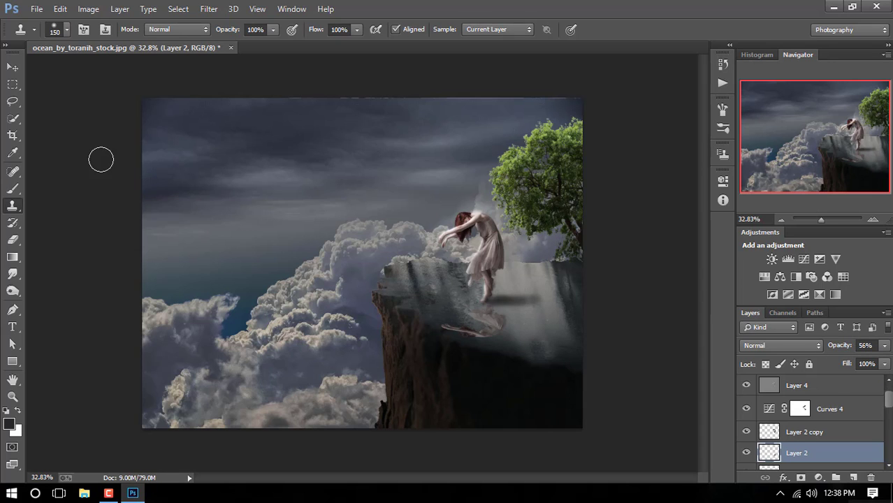
Crop a thin strip off the top edge of the composite.
click(12, 136)
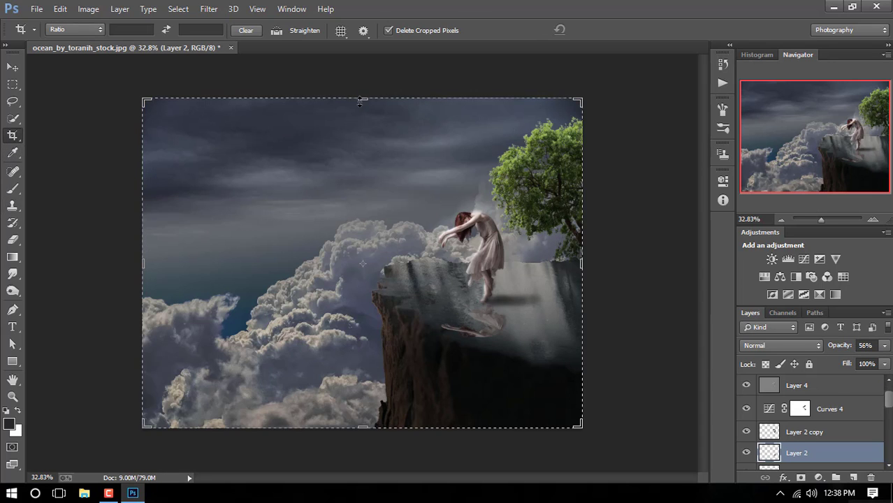
drag(361, 102, 362, 105)
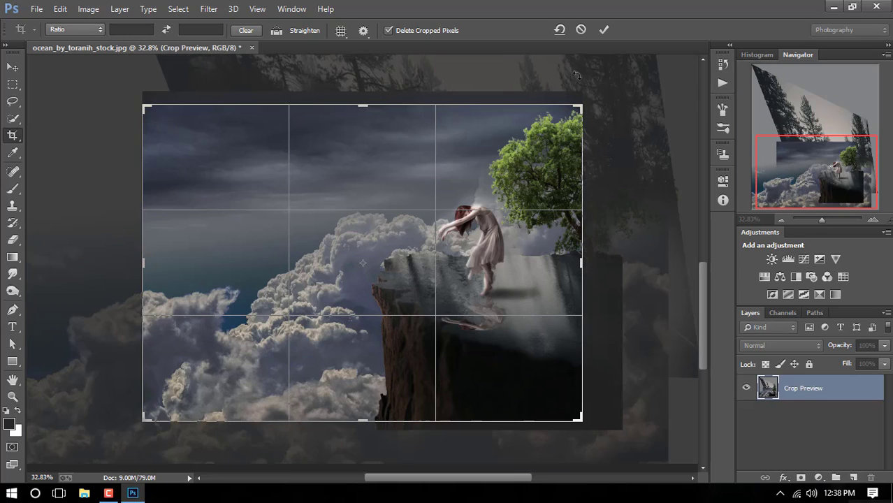
click(603, 32)
scroll(419, 265, down, 3)
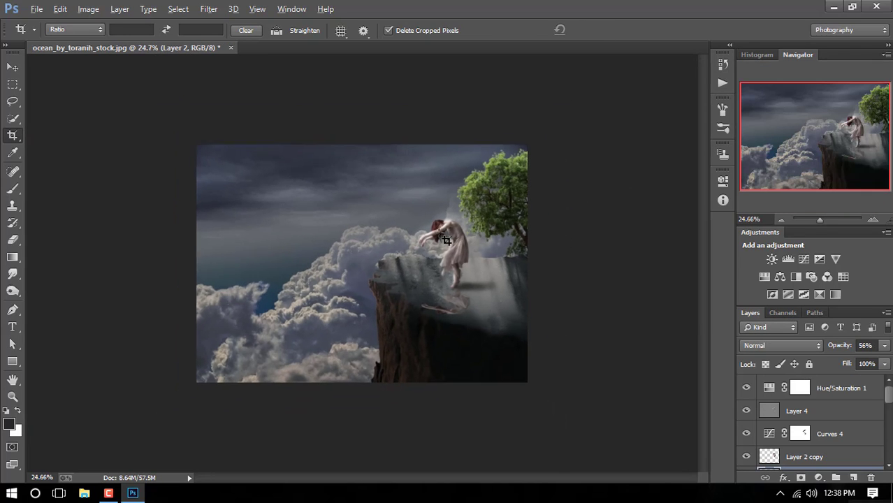
scroll(446, 262, up, 2)
scroll(450, 269, up, 1)
scroll(454, 273, up, 1)
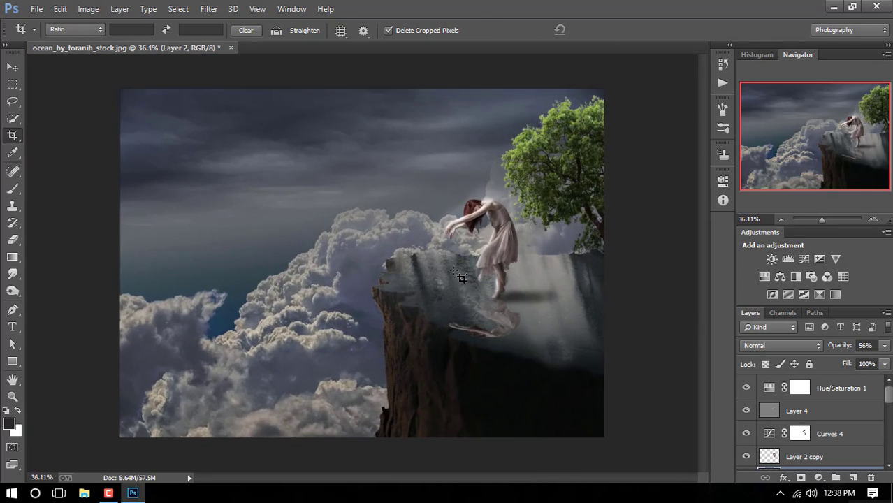
scroll(461, 278, down, 1)
scroll(461, 278, down, 2)
scroll(531, 311, up, 1)
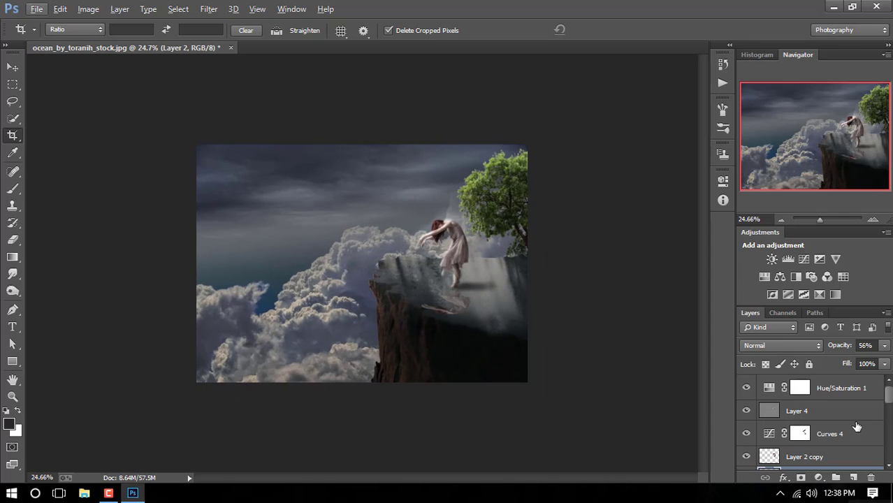
scroll(856, 427, down, 2)
scroll(848, 430, up, 2)
On a new layer, paint the upper-left sky with a 1100 px #282828 brush.
click(835, 396)
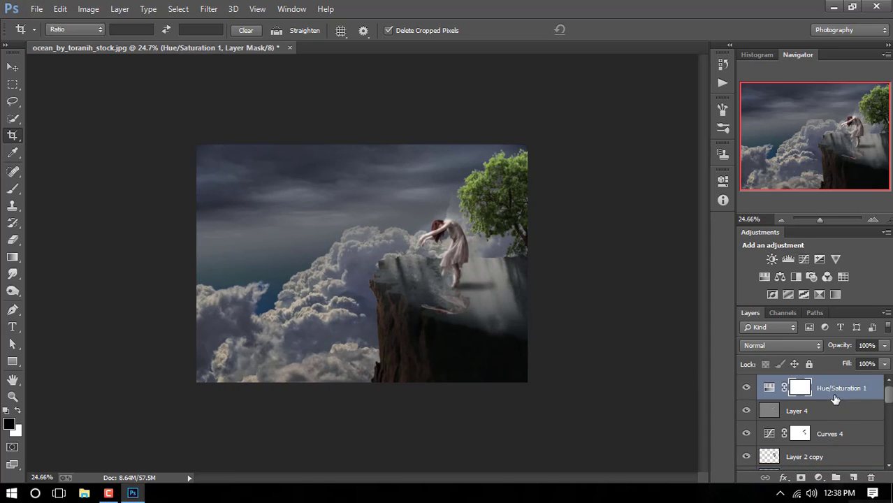
click(746, 388)
click(854, 478)
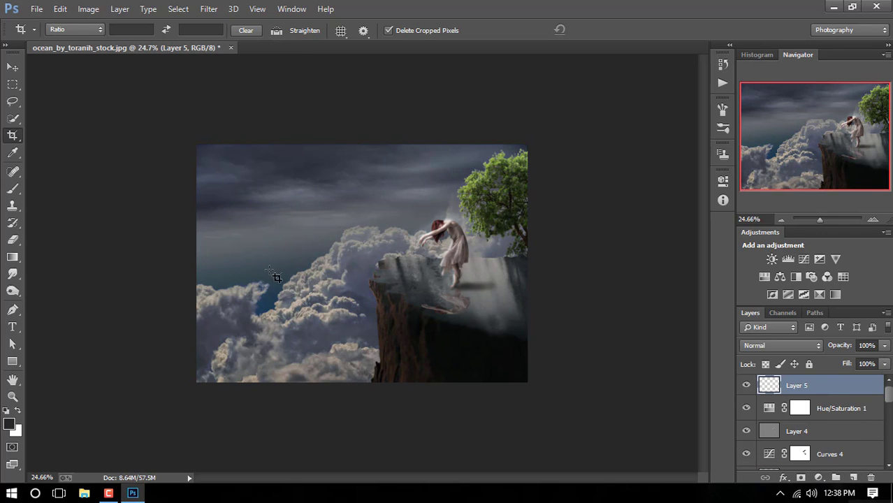
click(13, 189)
click(9, 424)
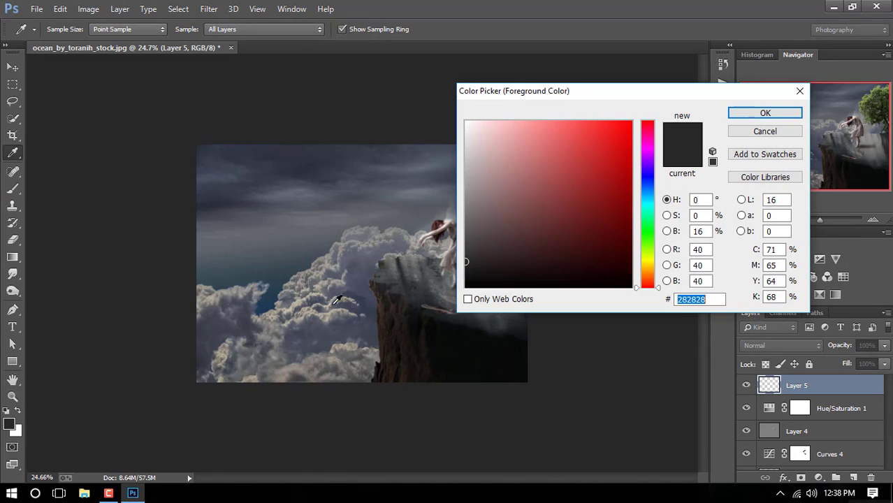
click(498, 265)
click(733, 112)
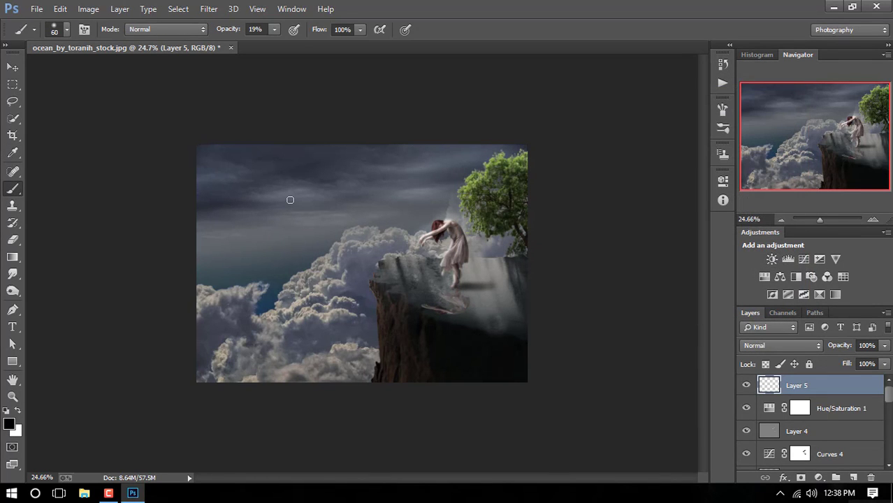
key(bracketright)
key(bracketright)
key(bracketright)
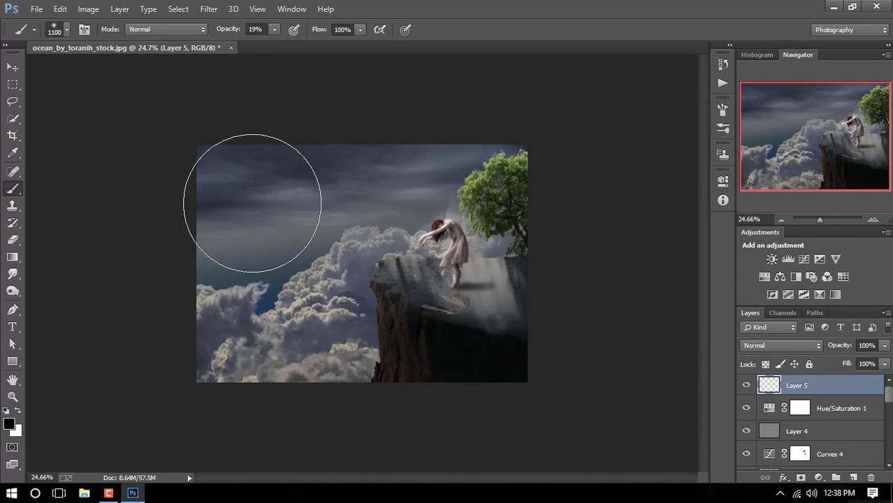
mouse_move(243, 278)
mouse_down()
mouse_move(234, 246)
mouse_move(224, 259)
mouse_move(250, 213)
mouse_move(239, 385)
mouse_move(299, 357)
mouse_move(269, 269)
mouse_move(279, 236)
mouse_move(191, 255)
mouse_move(216, 228)
mouse_move(250, 343)
mouse_move(317, 332)
mouse_move(307, 239)
mouse_move(498, 93)
mouse_move(459, 135)
mouse_move(325, 205)
mouse_move(321, 374)
mouse_move(279, 279)
mouse_move(335, 239)
mouse_move(283, 189)
mouse_move(193, 200)
mouse_move(295, 358)
mouse_move(299, 224)
mouse_move(404, 210)
mouse_move(274, 341)
mouse_move(324, 374)
mouse_move(306, 407)
mouse_move(371, 388)
mouse_move(164, 430)
mouse_up()
Set Layer 5 to Soft Light blend mode and add an empty Layer 6 above it.
click(768, 346)
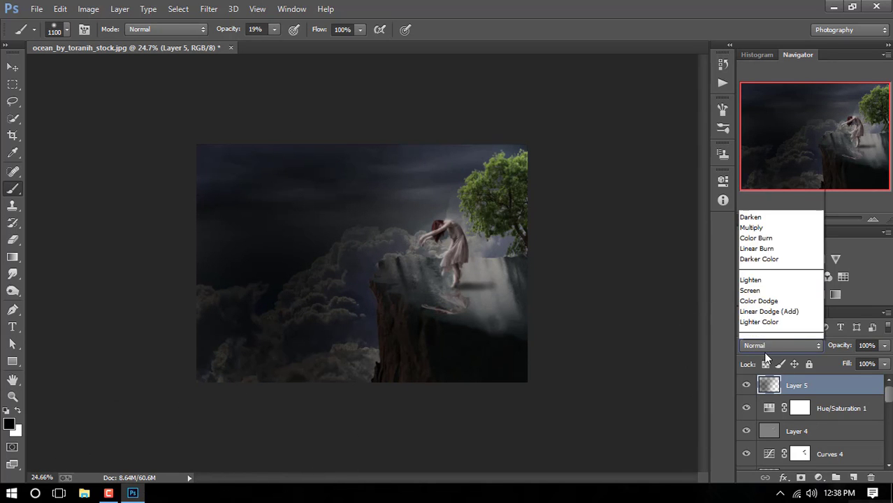
click(761, 176)
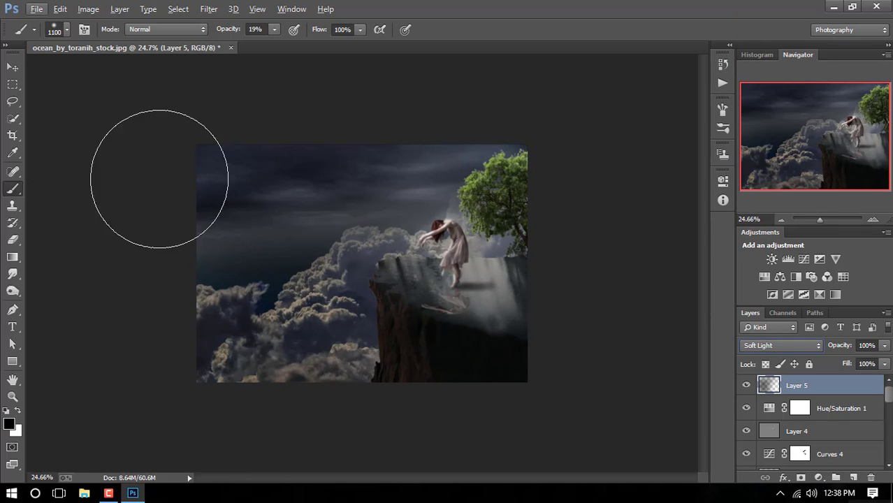
click(12, 66)
key(ctrl+plus)
key(ctrl+minus)
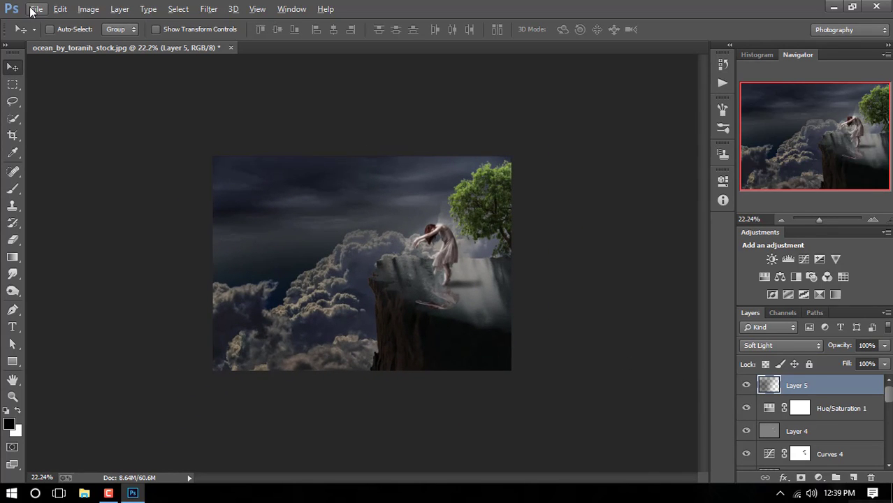
click(853, 477)
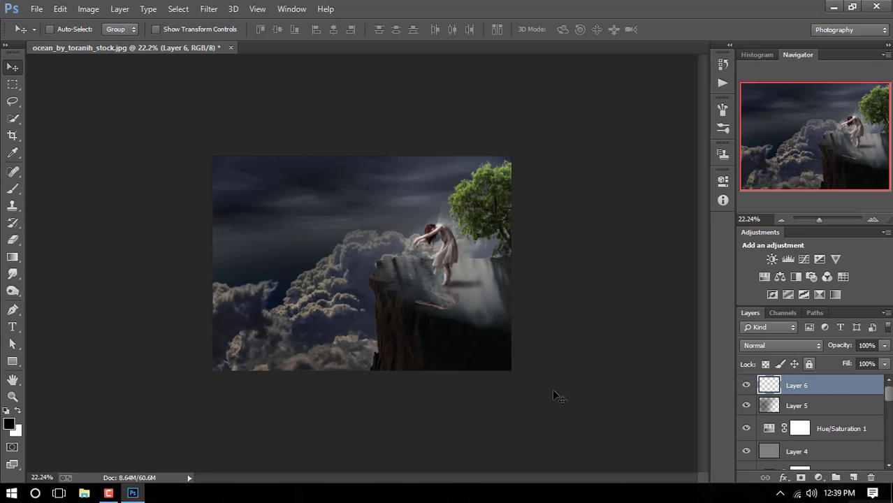
Choose the 966 rain brush preset for the Brush tool.
click(13, 188)
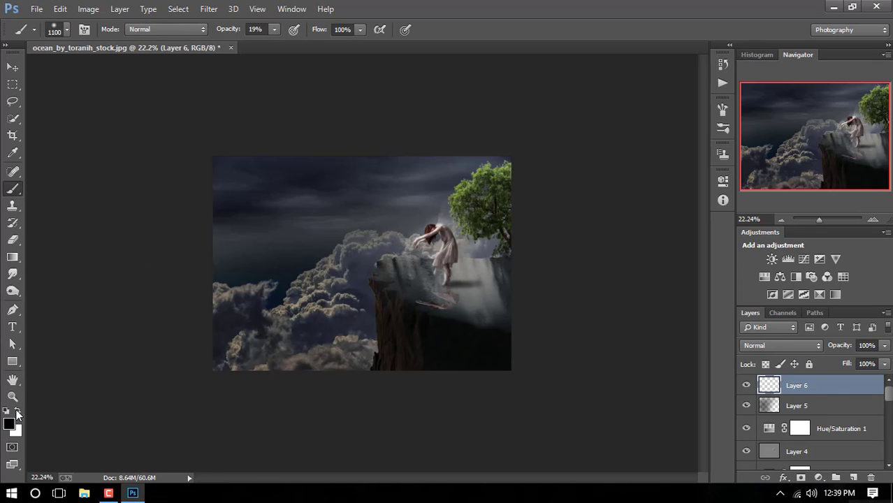
right_click(400, 249)
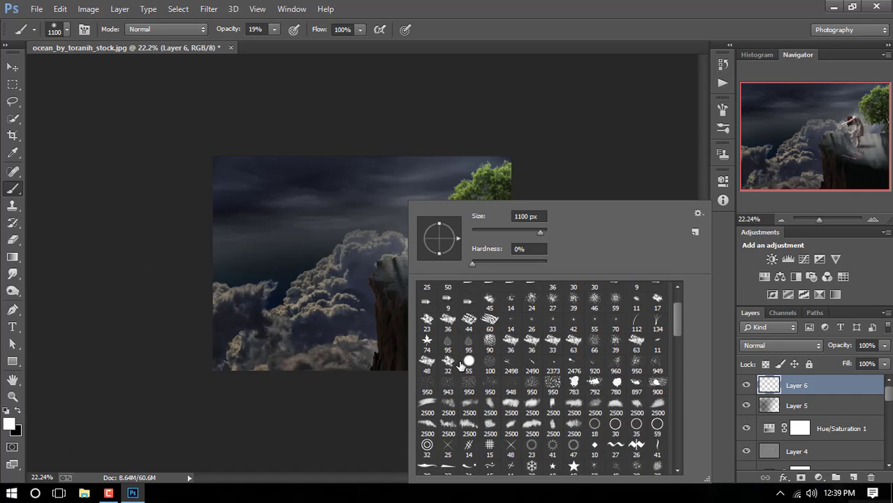
scroll(674, 358, down, 2)
drag(676, 358, 679, 475)
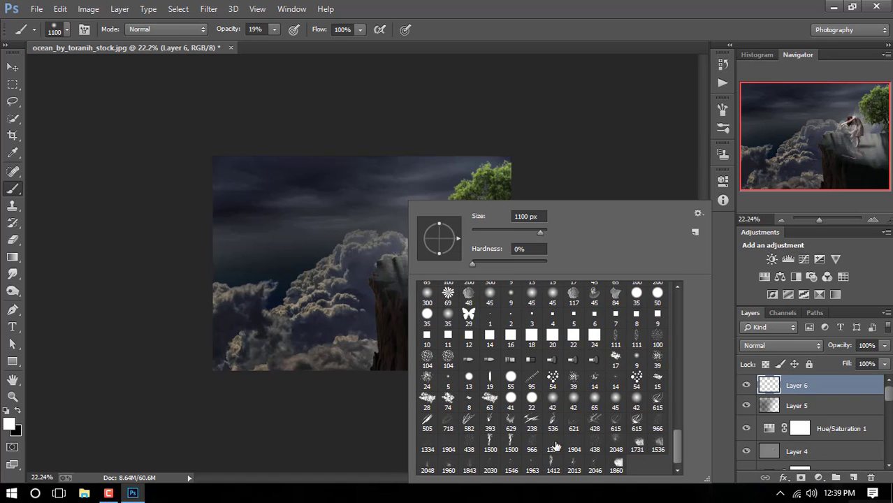
click(533, 446)
key(Return)
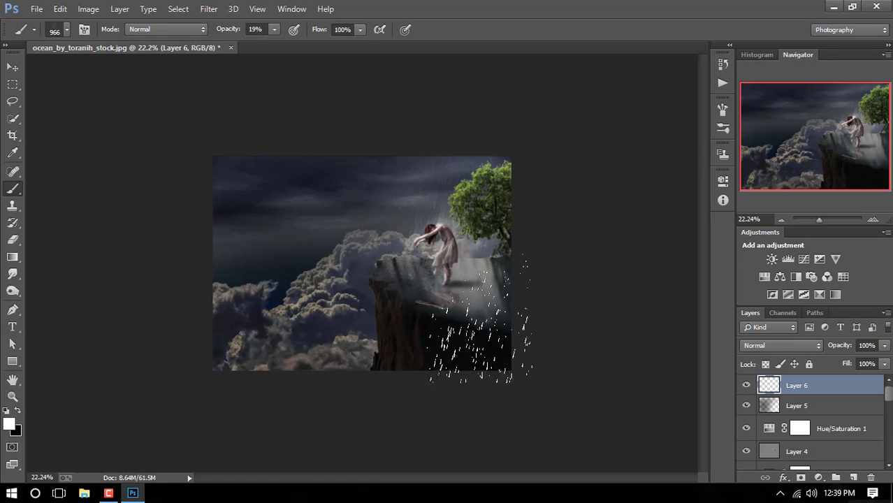
Paint rain streaks at 19% opacity across the clouds, rock and top-left sky.
scroll(479, 292, up, 1)
scroll(479, 292, up, 2)
scroll(480, 292, down, 1)
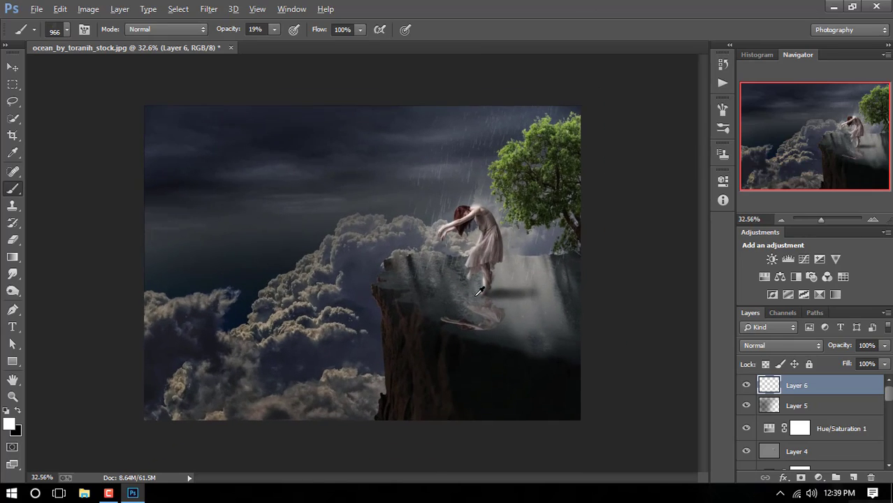
scroll(443, 230, up, 2)
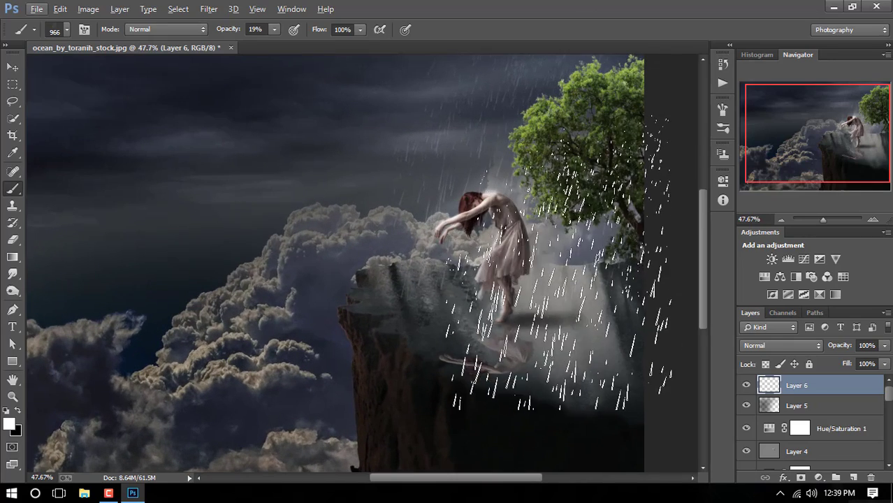
drag(562, 317, 534, 252)
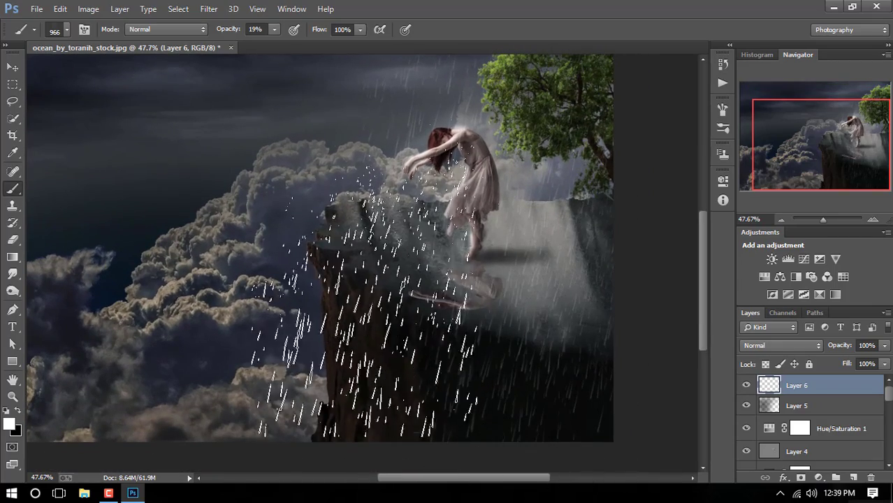
drag(384, 237, 6, 267)
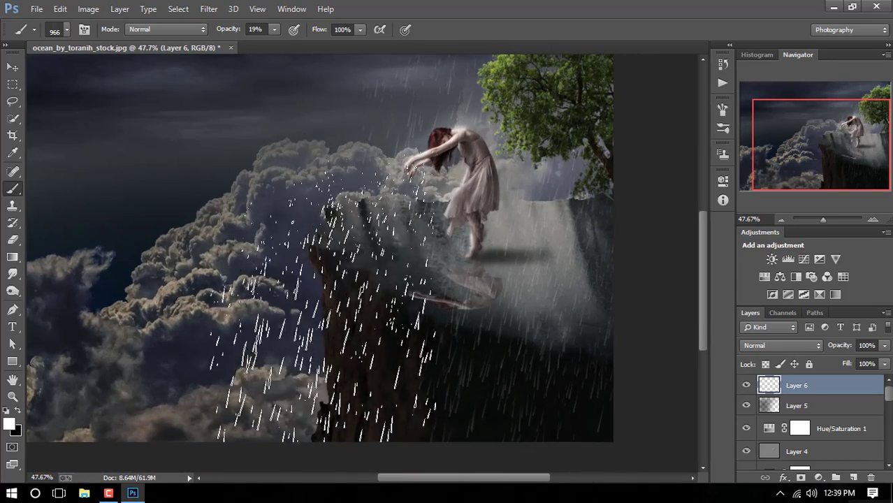
key(c)
scroll(238, 244, down, 2)
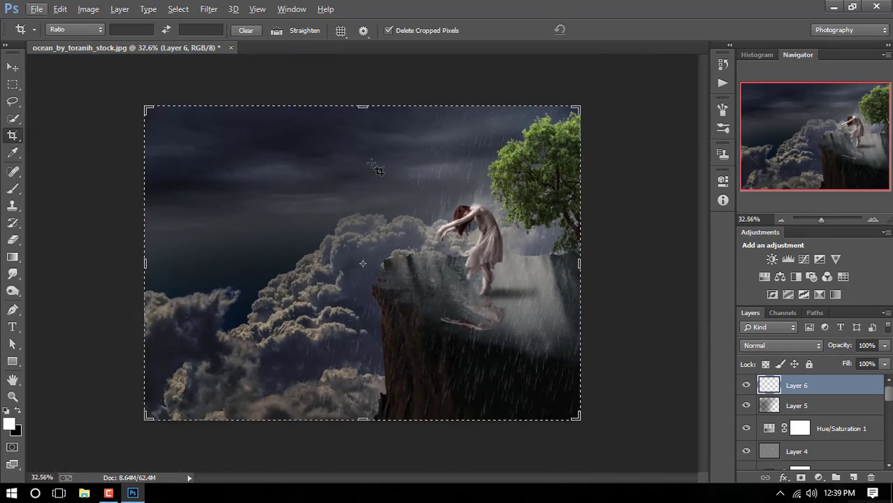
click(13, 188)
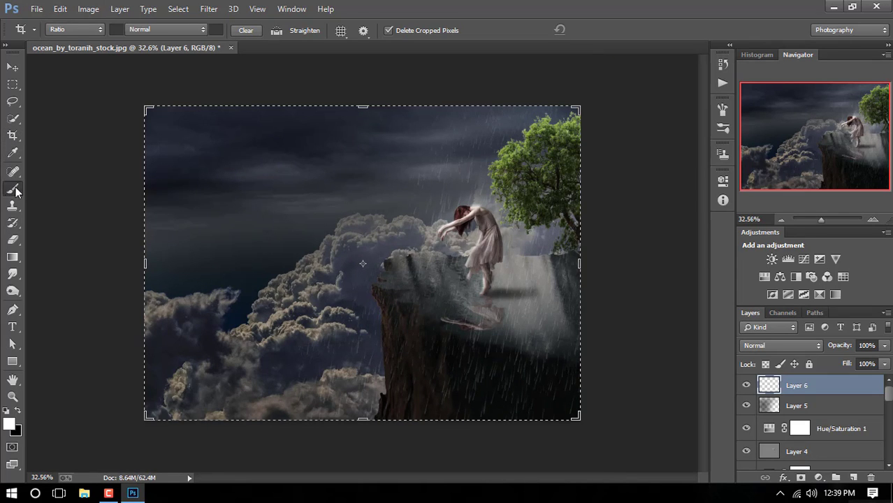
click(276, 185)
mouse_move(276, 185)
mouse_down()
mouse_move(178, 304)
mouse_move(88, 370)
mouse_up()
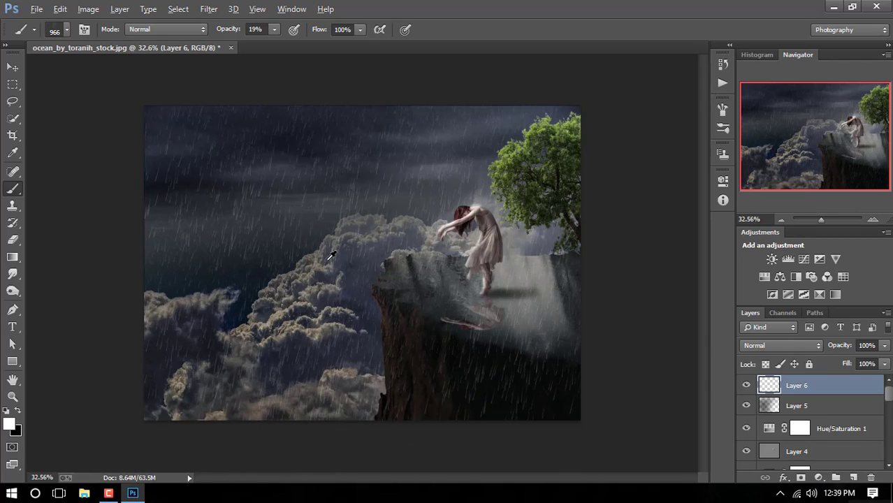
Shrink the rain brush size with two bracket-key presses.
scroll(210, 335, down, 2)
scroll(209, 335, up, 1)
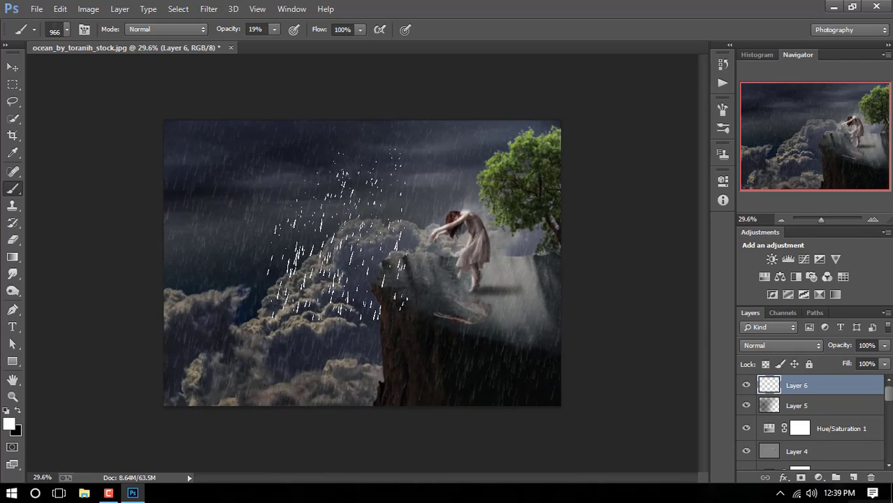
scroll(384, 257, up, 5)
key([)
key([)
key([)
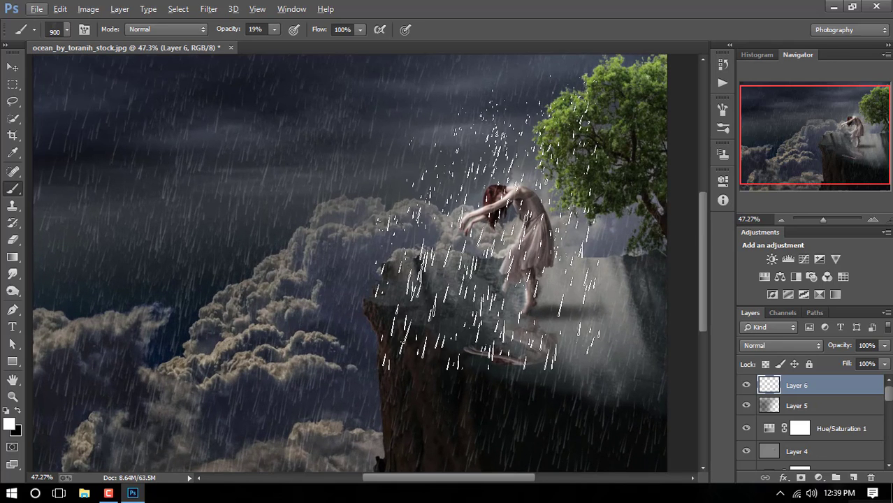
key([)
key([)
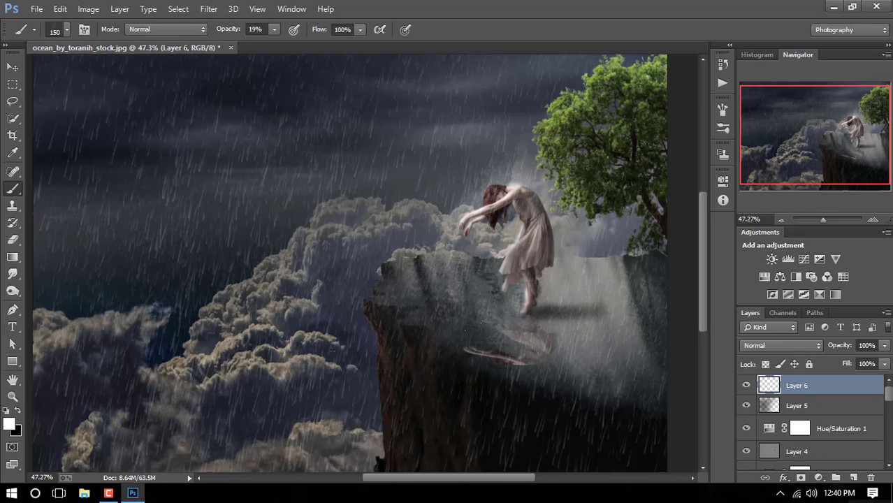
scroll(520, 248, down, 5)
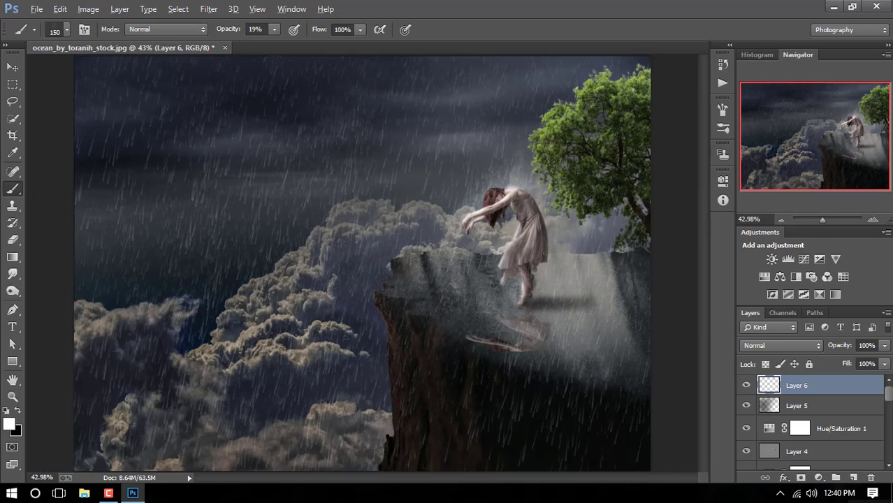
scroll(520, 248, up, 1)
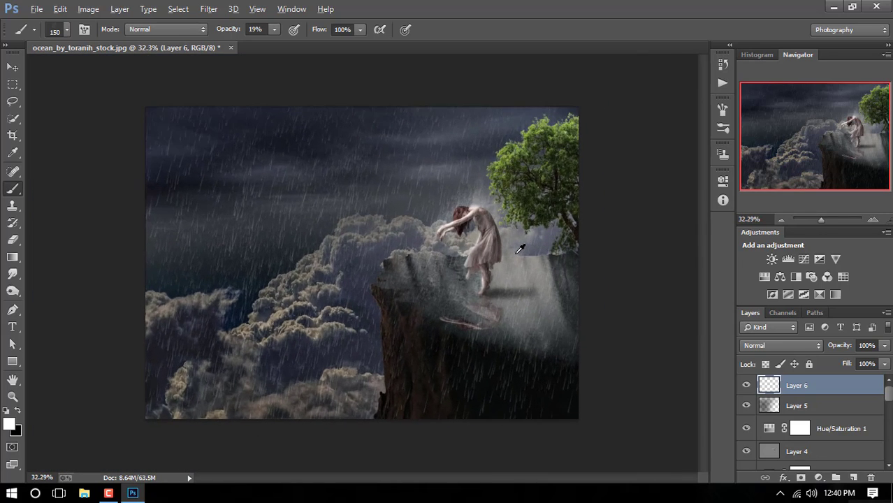
Create Layer 7 and stamp the merged rainy composite onto it with Image > Apply Image.
click(853, 478)
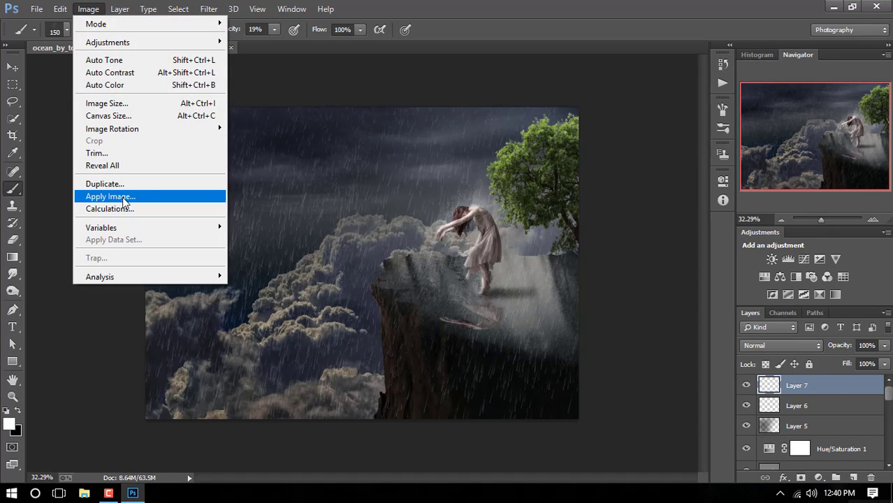
click(110, 196)
click(727, 150)
key(b)
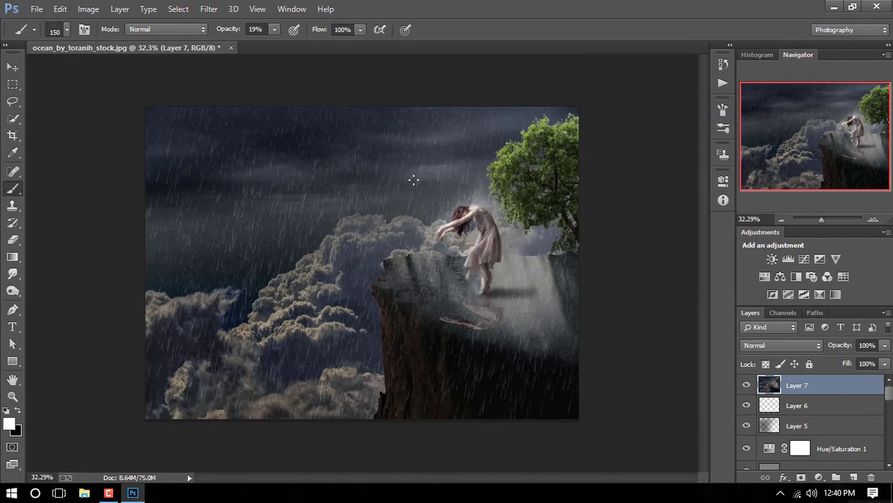
click(209, 9)
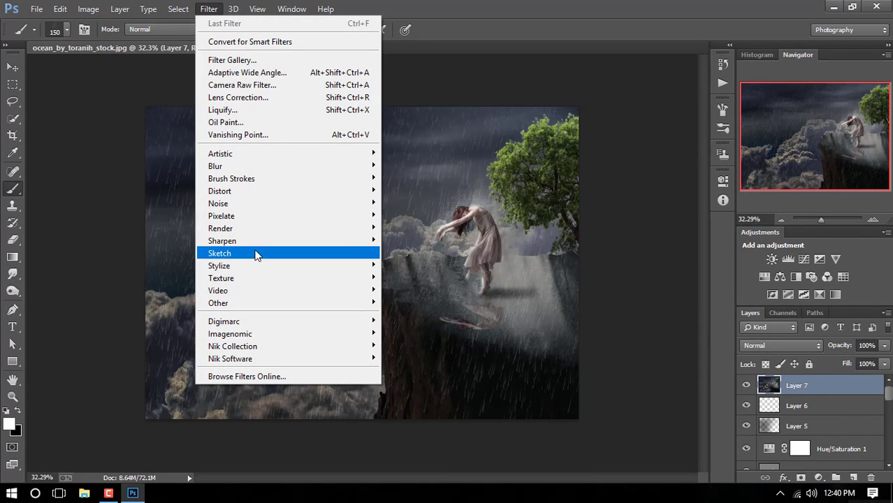
mouse_move(233, 346)
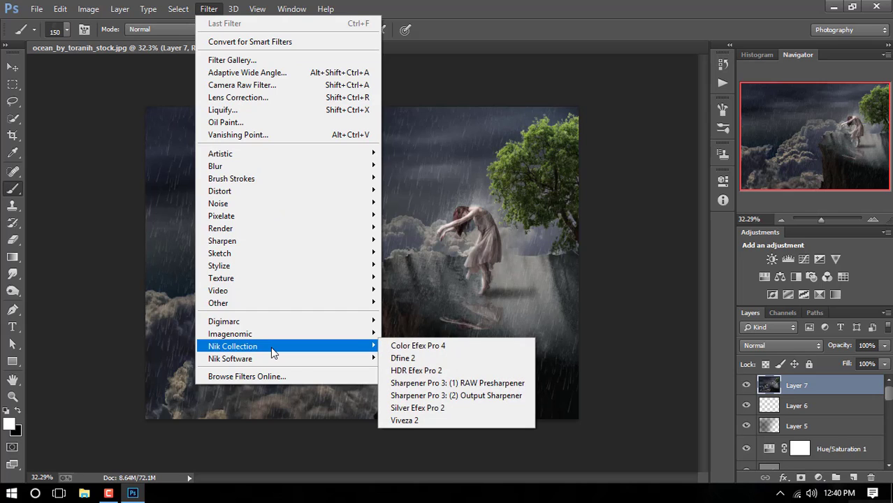
click(496, 92)
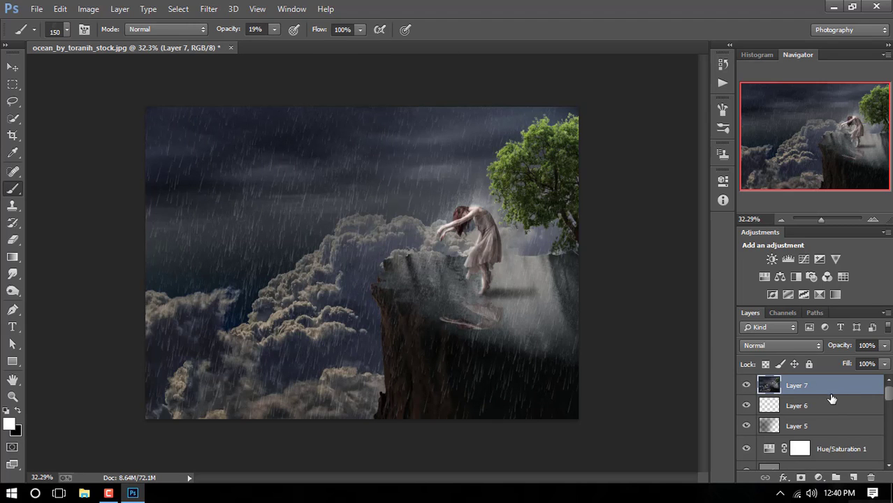
Add a Gradient Map adjustment layer using the violet-to-orange preset.
click(818, 478)
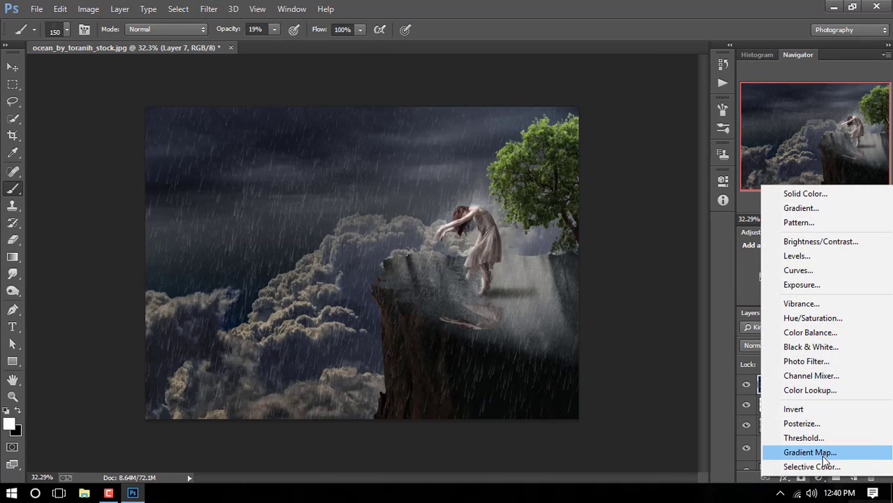
click(821, 452)
click(687, 216)
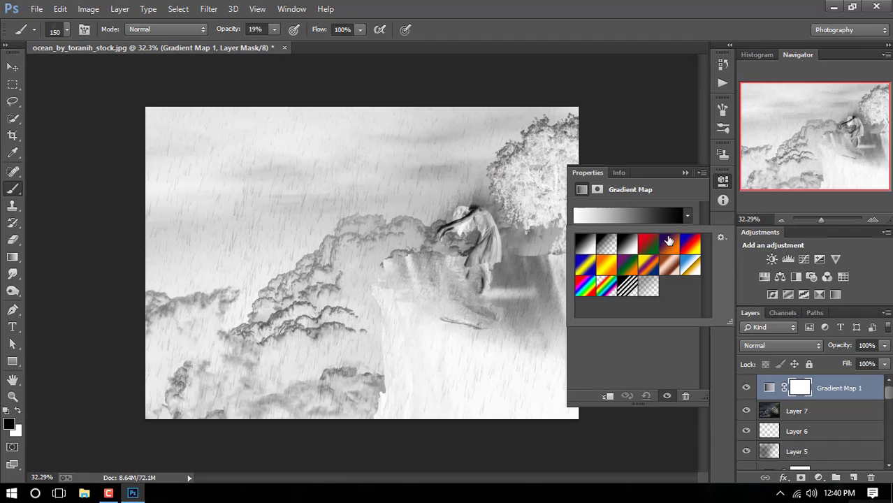
click(668, 246)
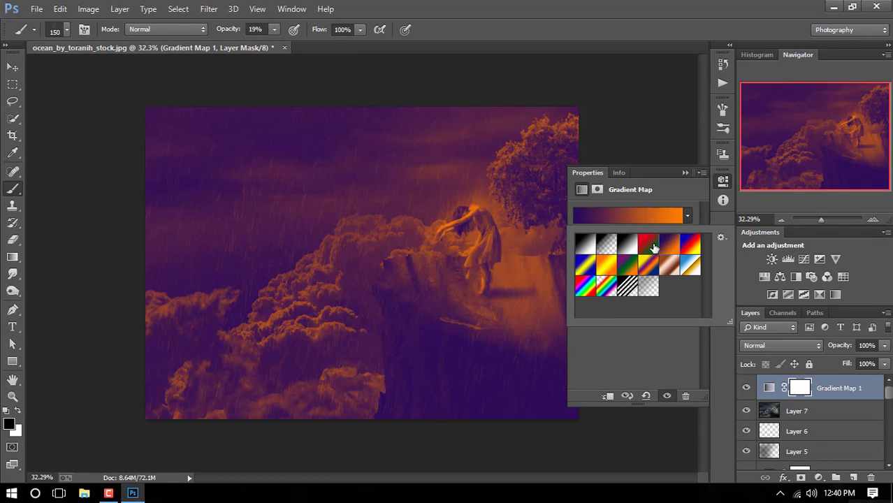
click(685, 173)
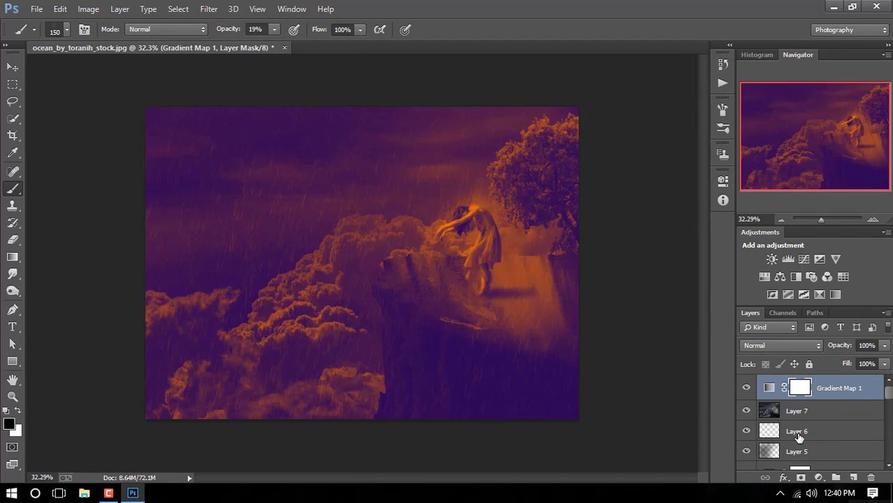
Cycle Gradient Map 1's blend modes, settling on Soft Light.
click(788, 347)
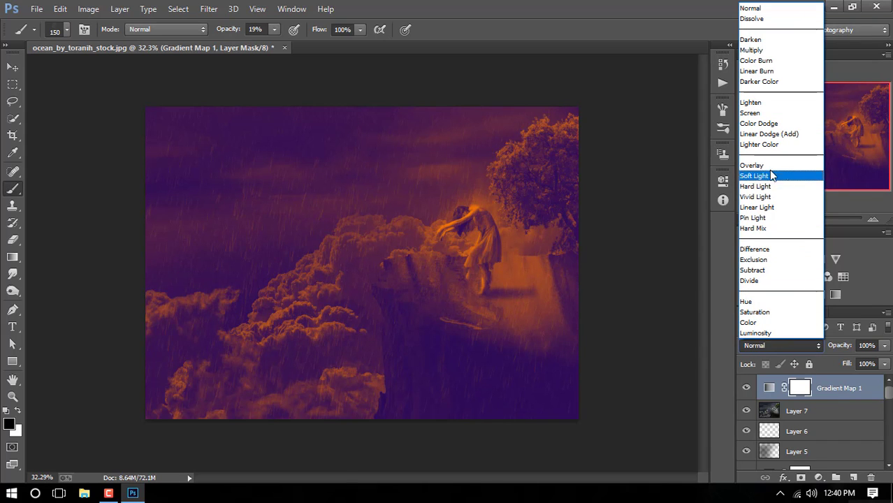
click(765, 51)
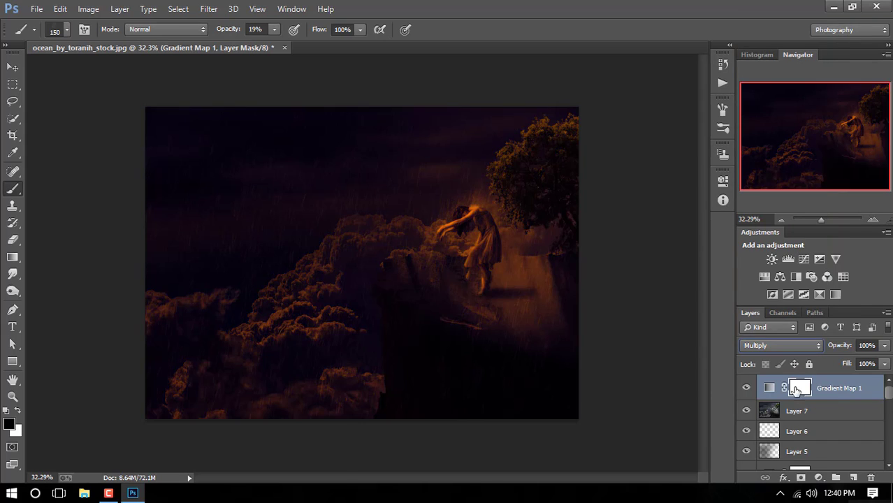
scroll(778, 345, down, 1)
scroll(777, 345, down, 1)
scroll(777, 345, down, 1)
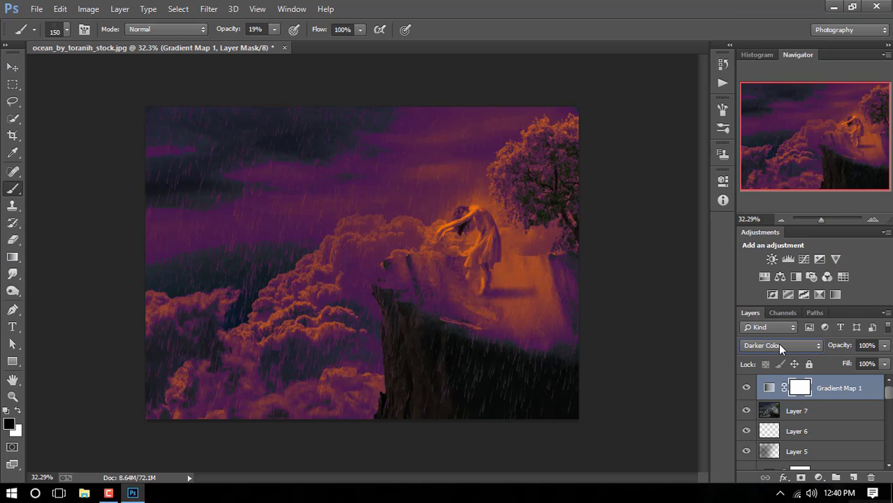
scroll(778, 345, down, 1)
scroll(778, 345, down, 1)
scroll(778, 346, down, 1)
scroll(778, 345, down, 1)
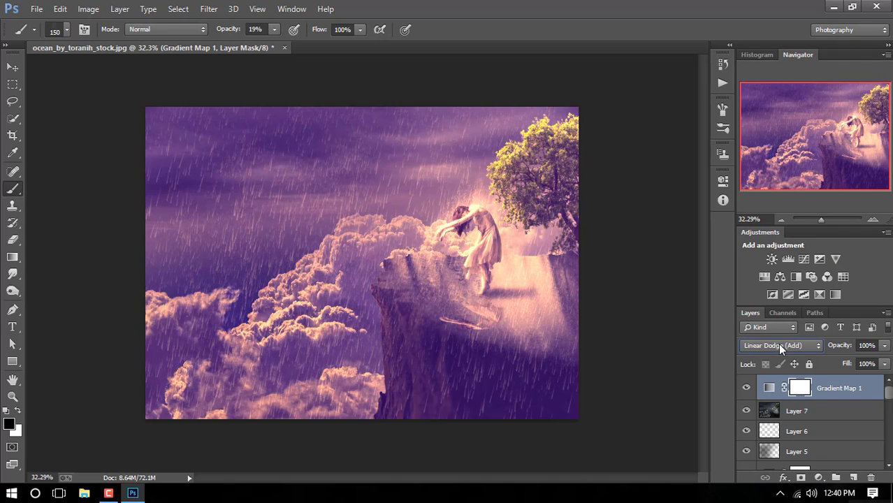
scroll(778, 344, down, 1)
scroll(777, 344, down, 1)
scroll(778, 345, down, 1)
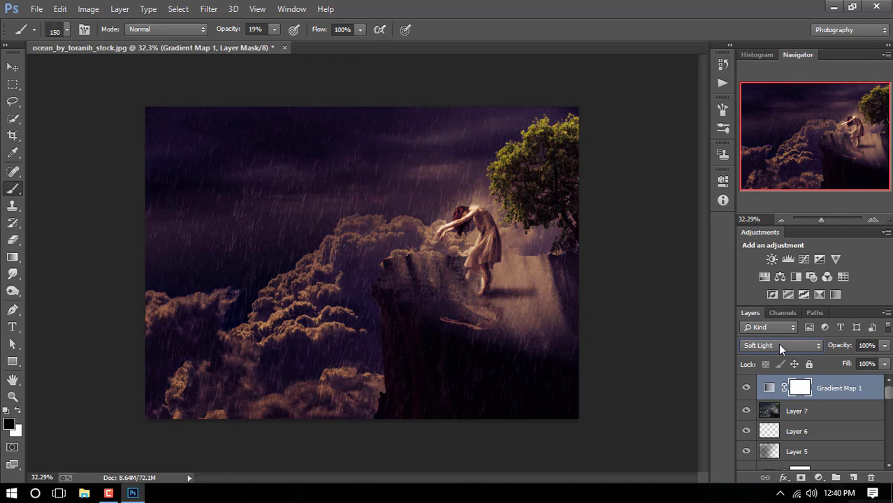
scroll(782, 341, down, 1)
scroll(781, 341, up, 1)
Lower Gradient Map 1's opacity to about 48%.
drag(841, 349, 842, 349)
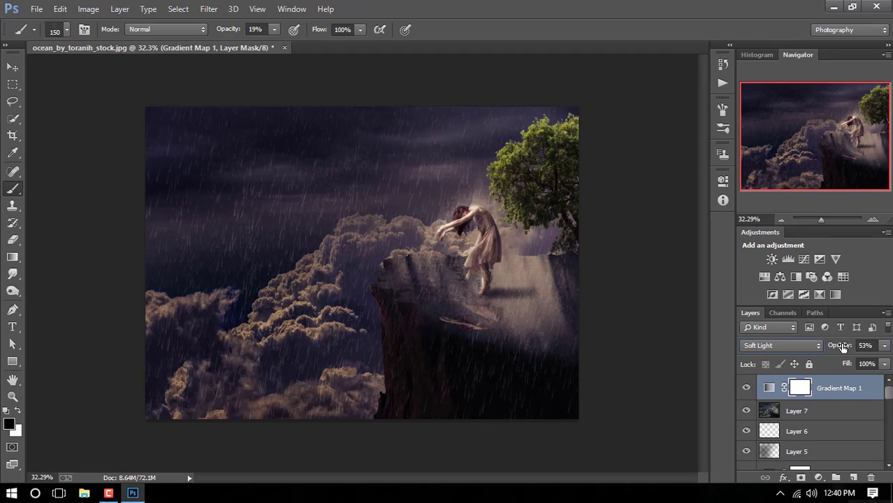
mouse_move(841, 348)
mouse_down()
mouse_move(832, 342)
mouse_move(837, 347)
mouse_up()
key(alt)
click(13, 66)
scroll(353, 274, up, 3)
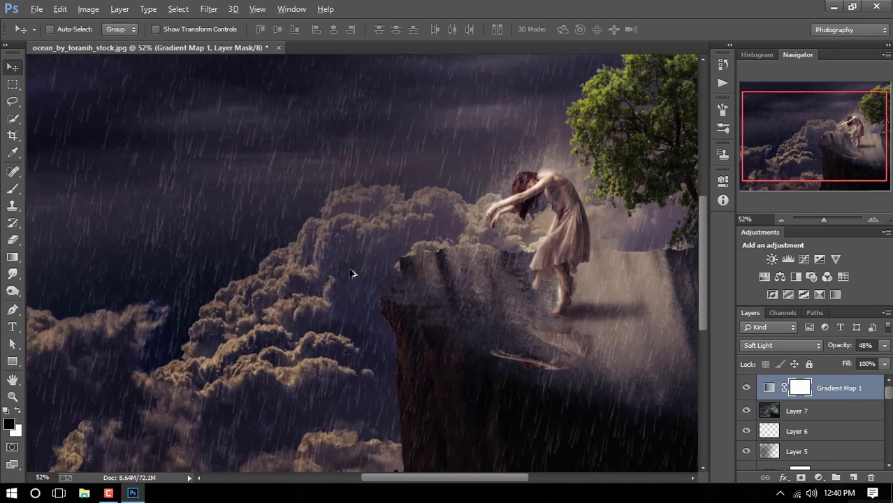
scroll(353, 274, down, 1)
scroll(353, 274, down, 1)
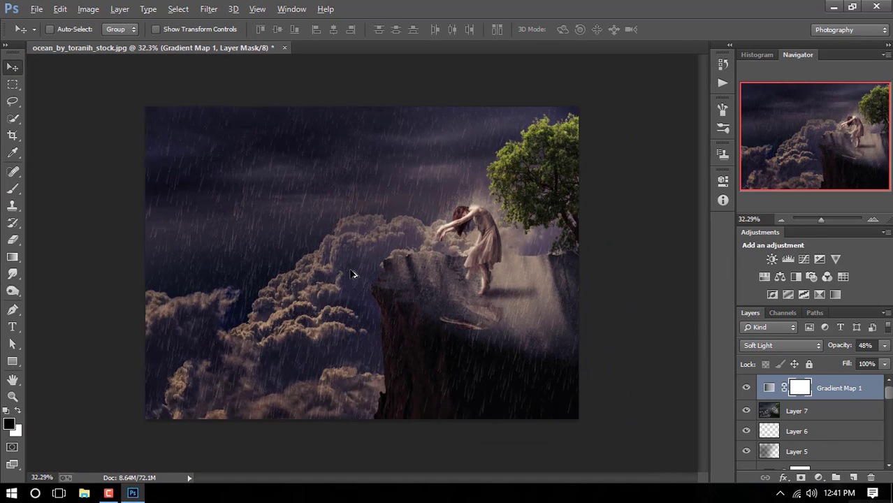
scroll(353, 273, up, 1)
scroll(353, 274, up, 1)
scroll(353, 274, down, 1)
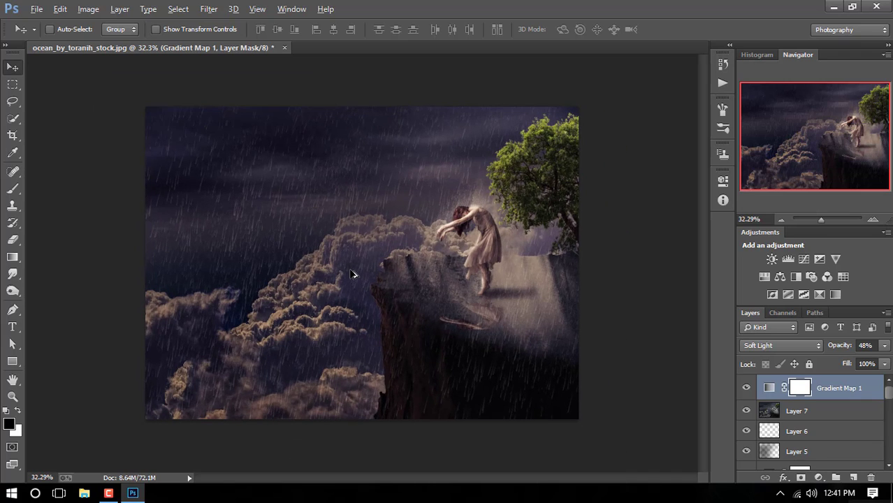